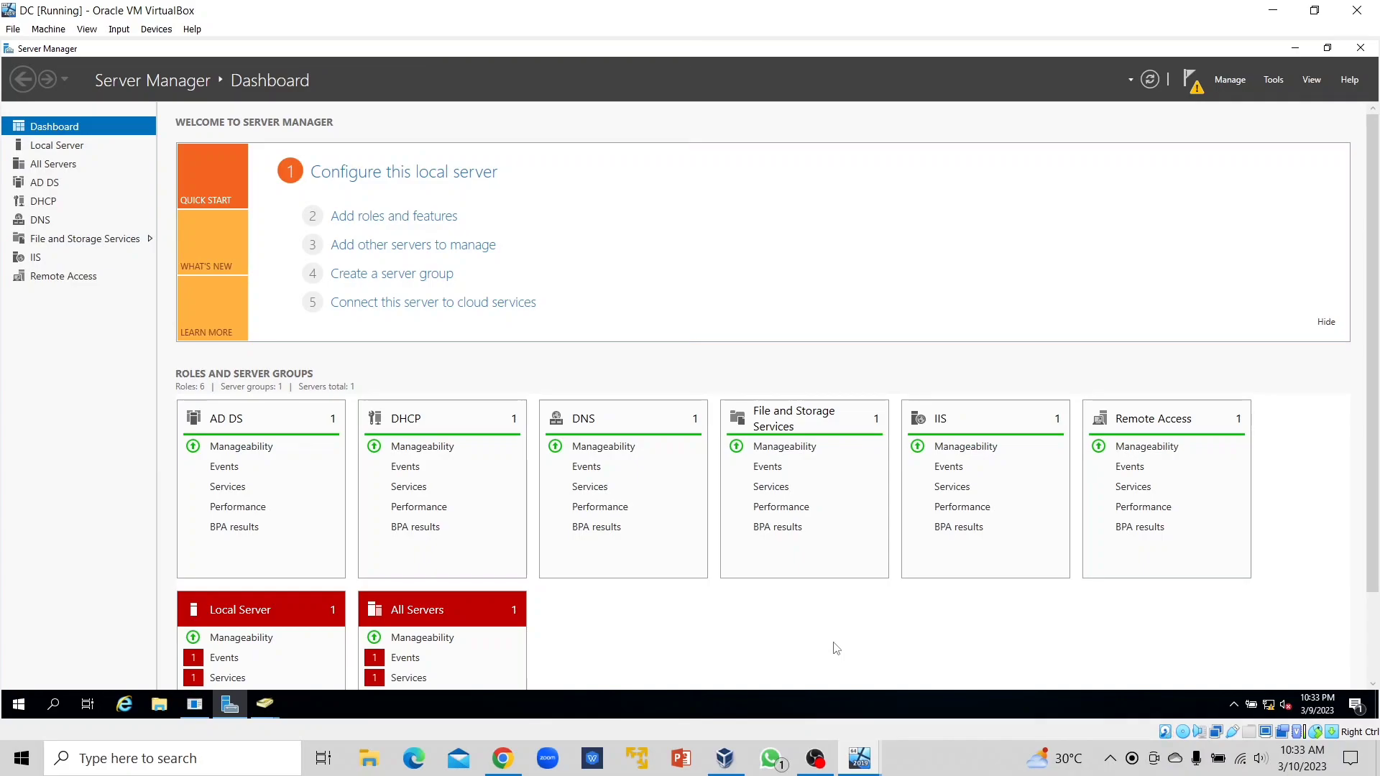
# Open Local Disk (C:) from This PC in File Explorer.
pyautogui.click(160, 706)
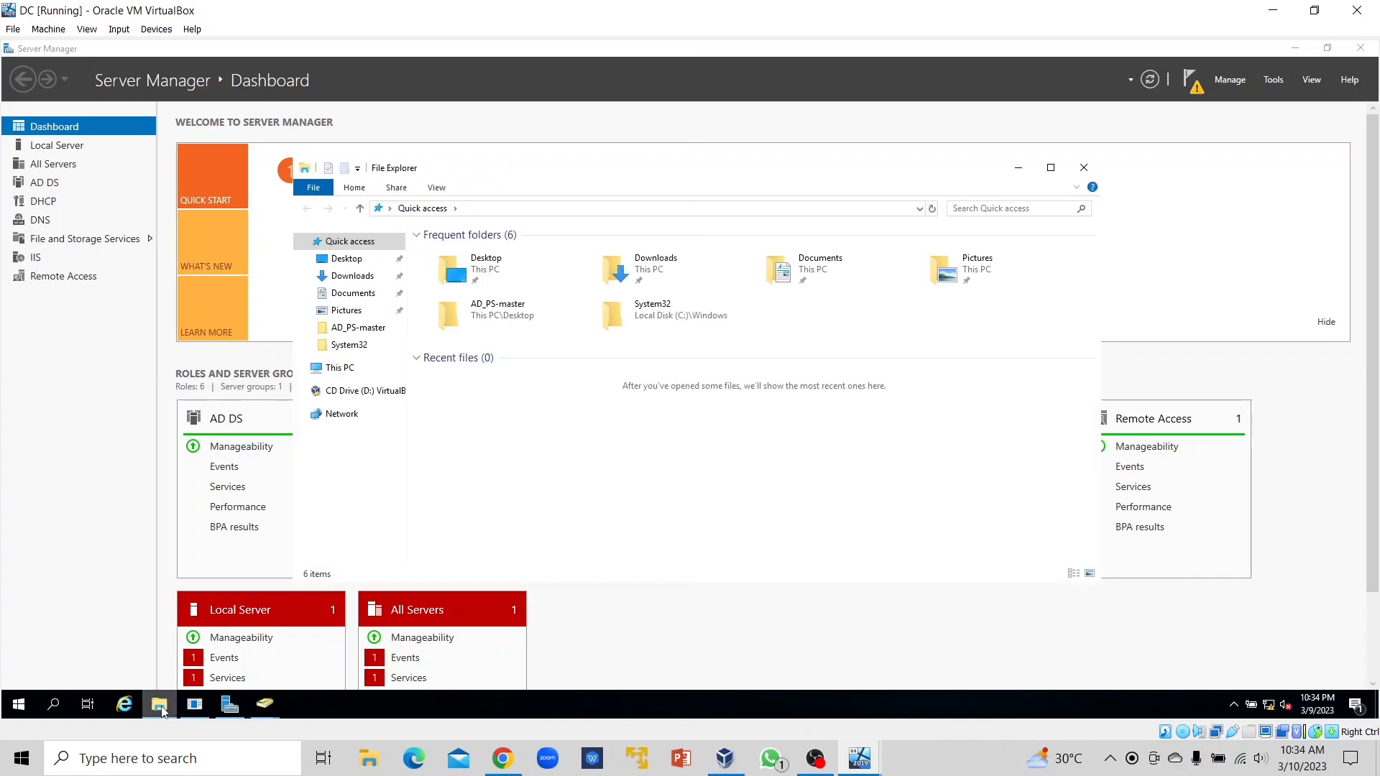
pyautogui.click(355, 369)
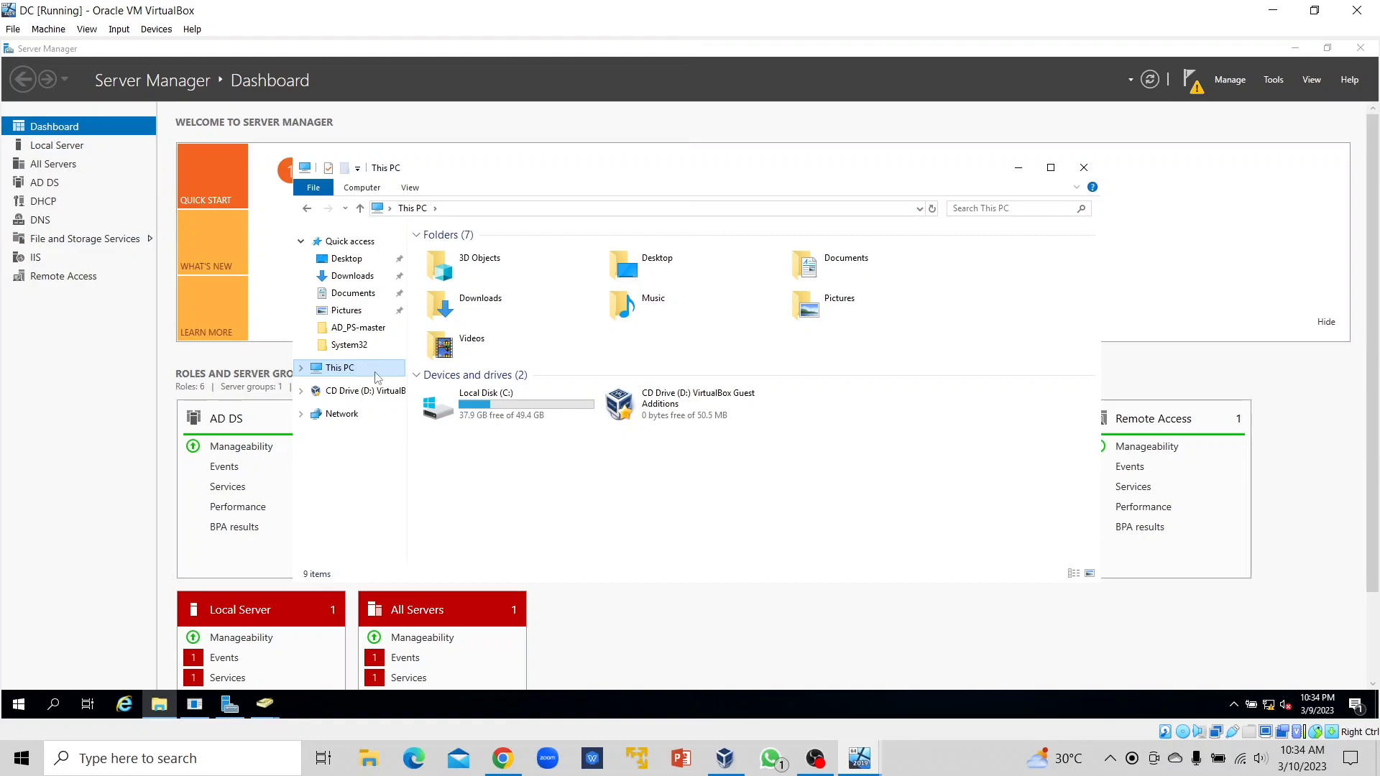
pyautogui.doubleClick(464, 408)
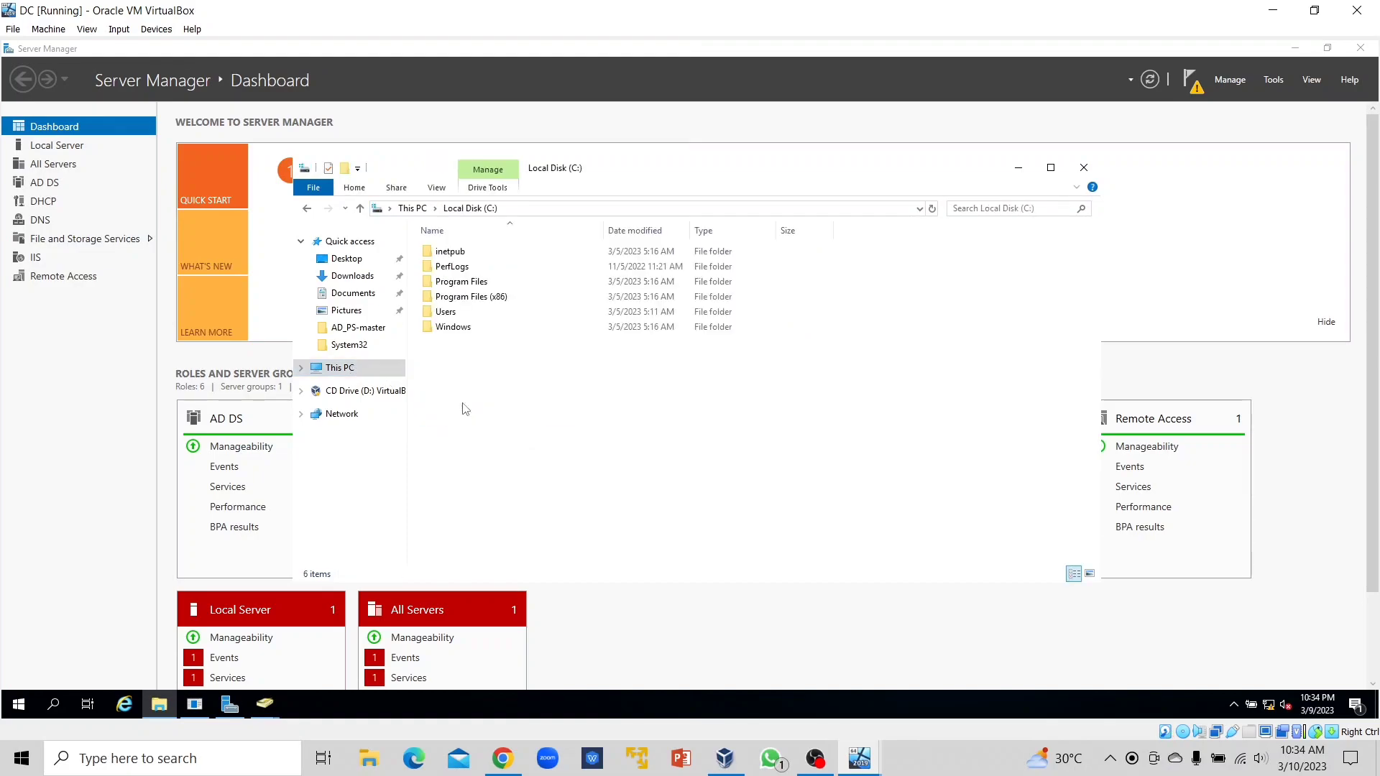
# Create a new folder named Public at the root of C:.
pyautogui.rightClick(520, 373)
pyautogui.moveTo(558, 526)
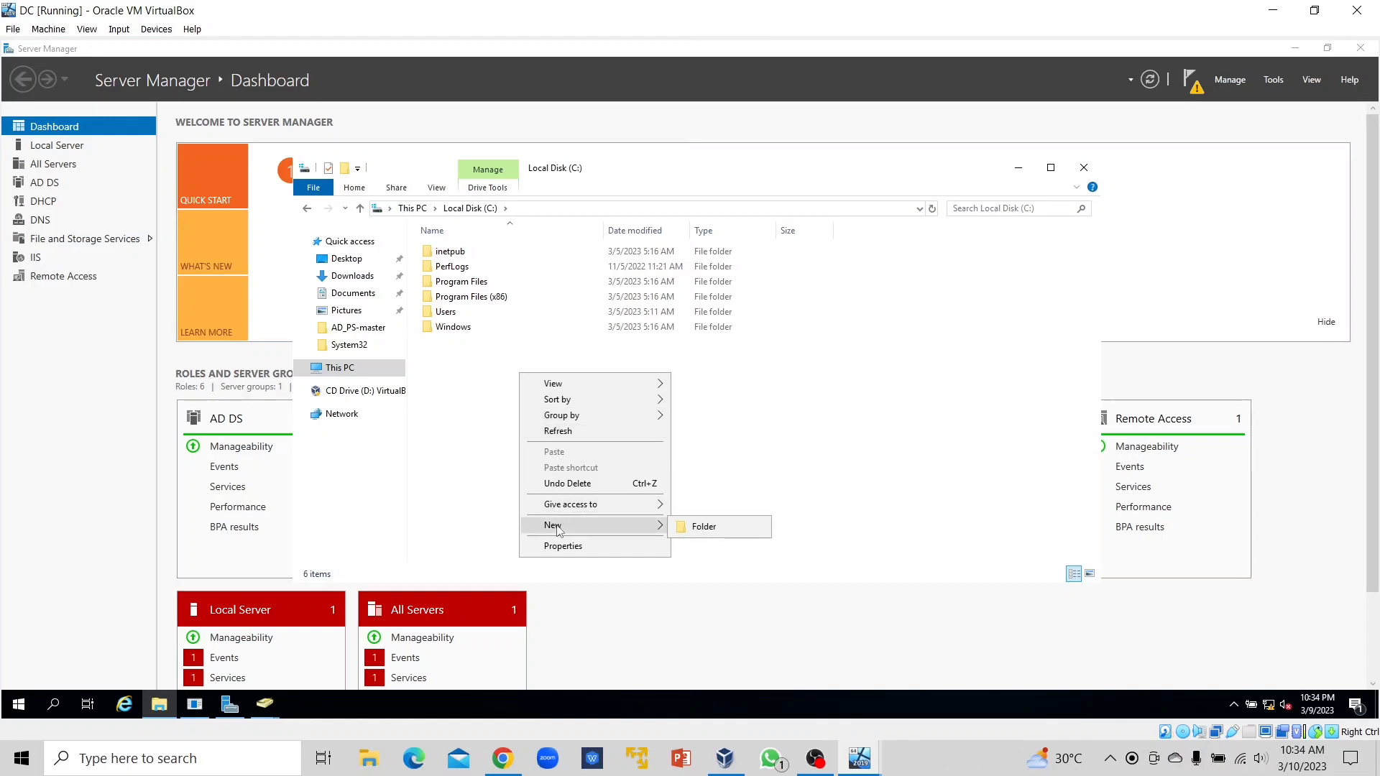
pyautogui.click(734, 527)
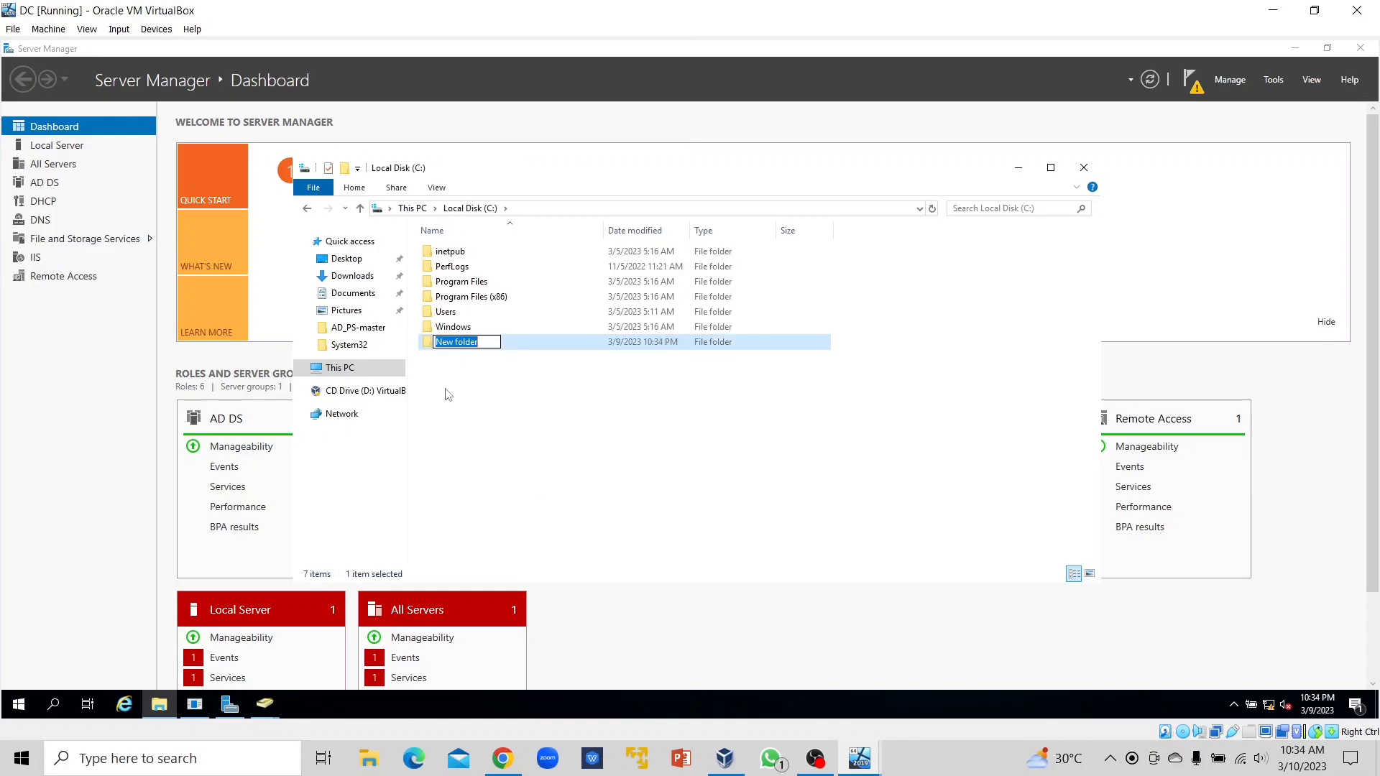
pyautogui.write('Public')
pyautogui.press('Return')
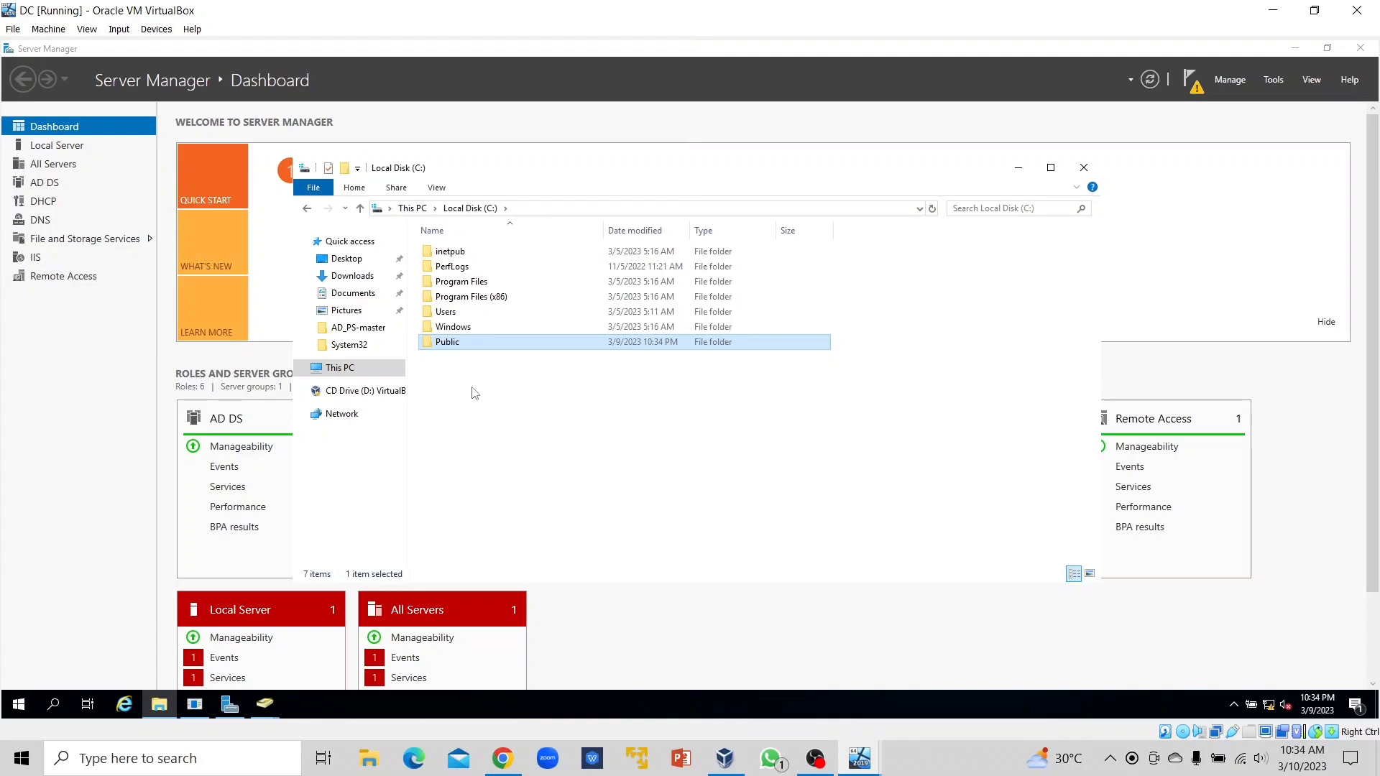
# In the Public folder's Advanced Sharing settings, tick Share this folder.
pyautogui.rightClick(488, 346)
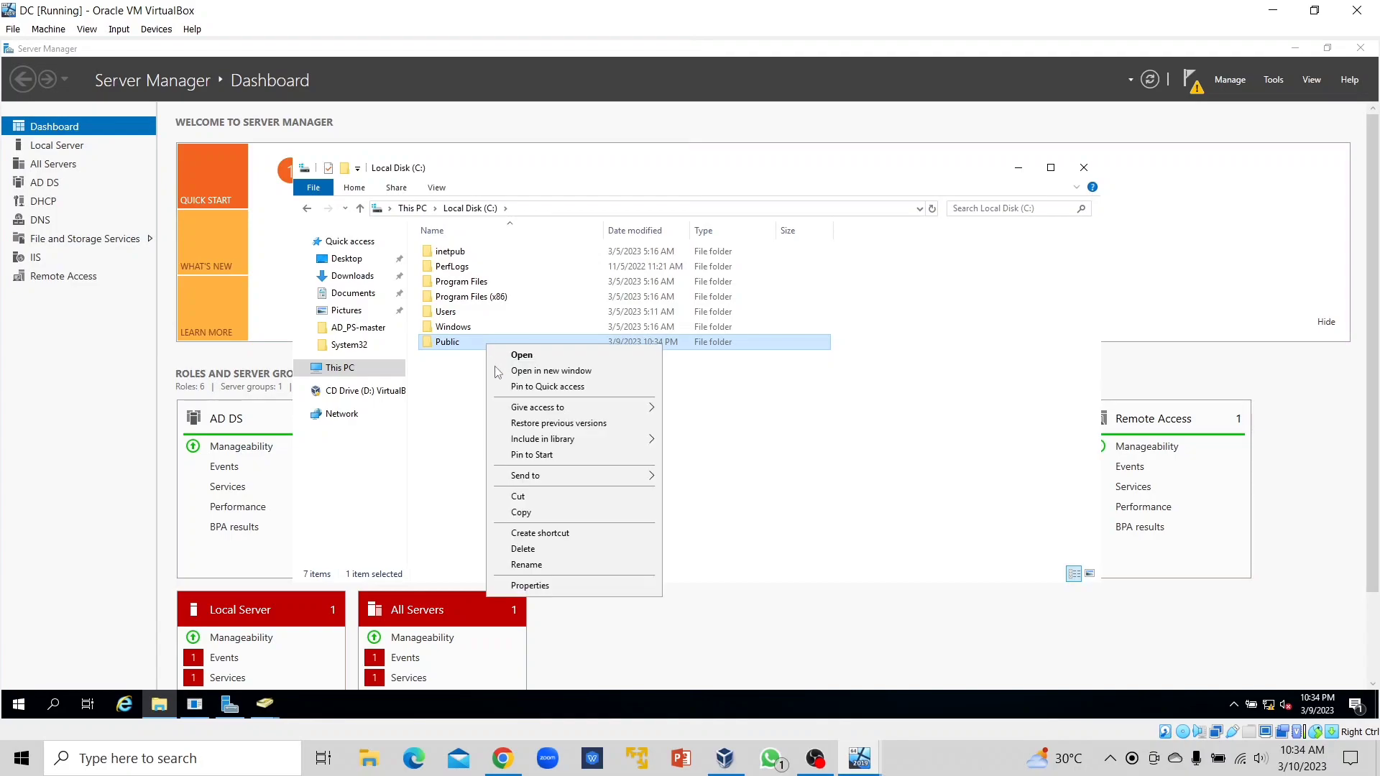
pyautogui.click(546, 588)
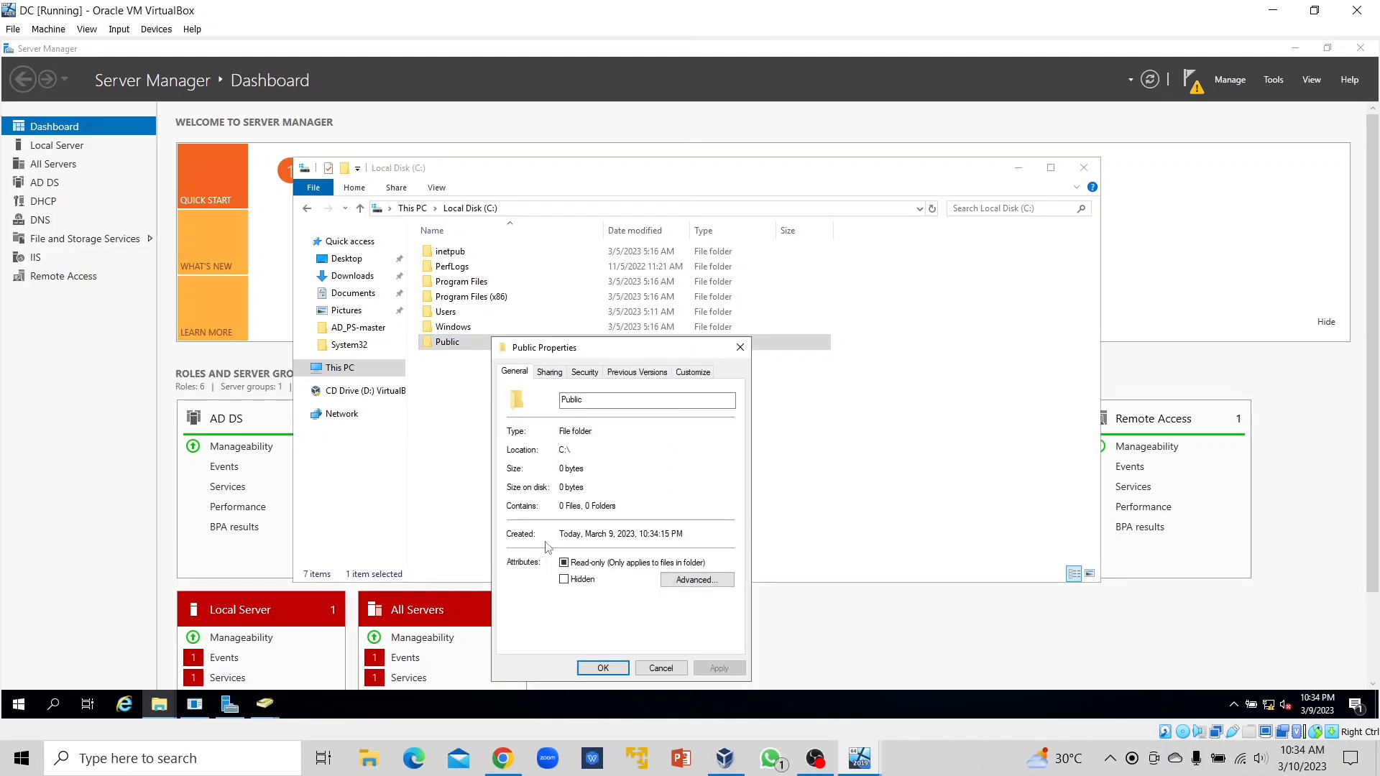
pyautogui.click(551, 373)
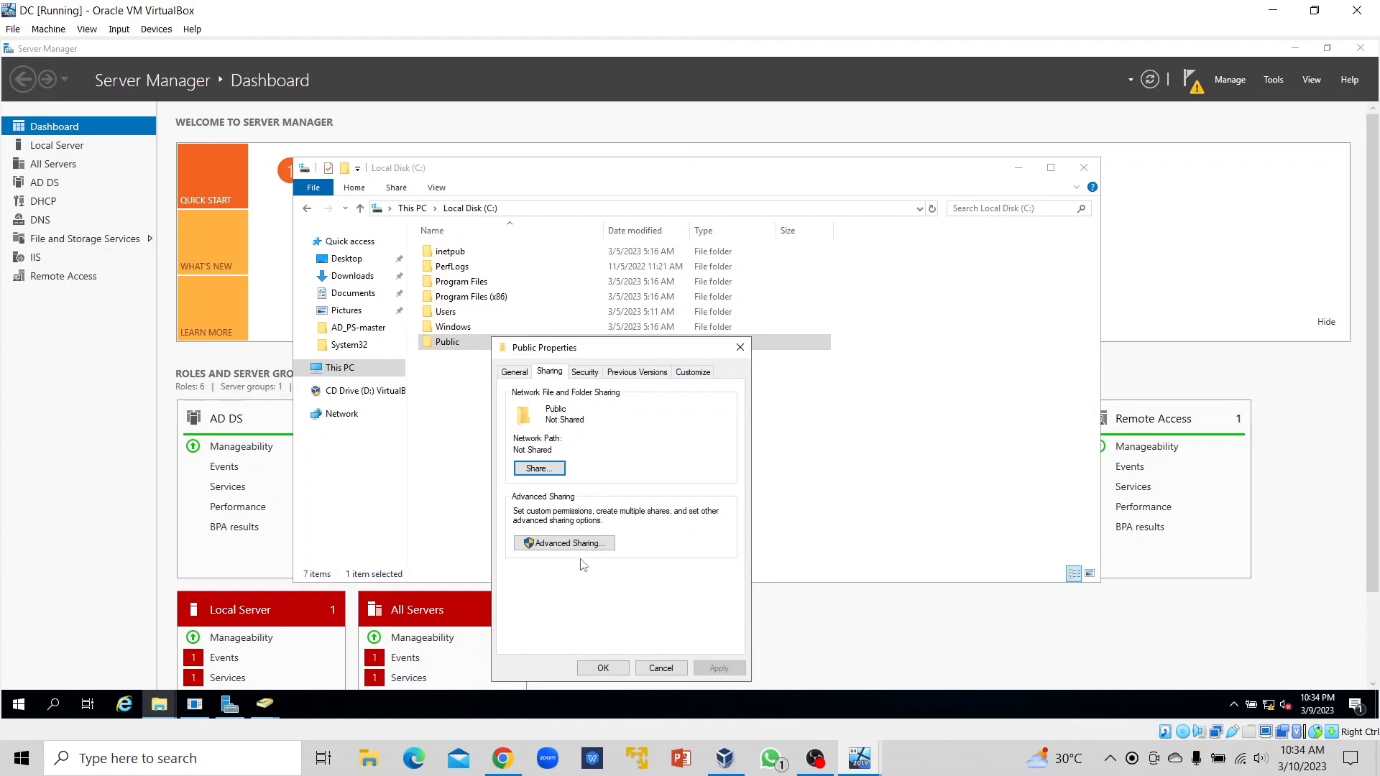
pyautogui.click(566, 547)
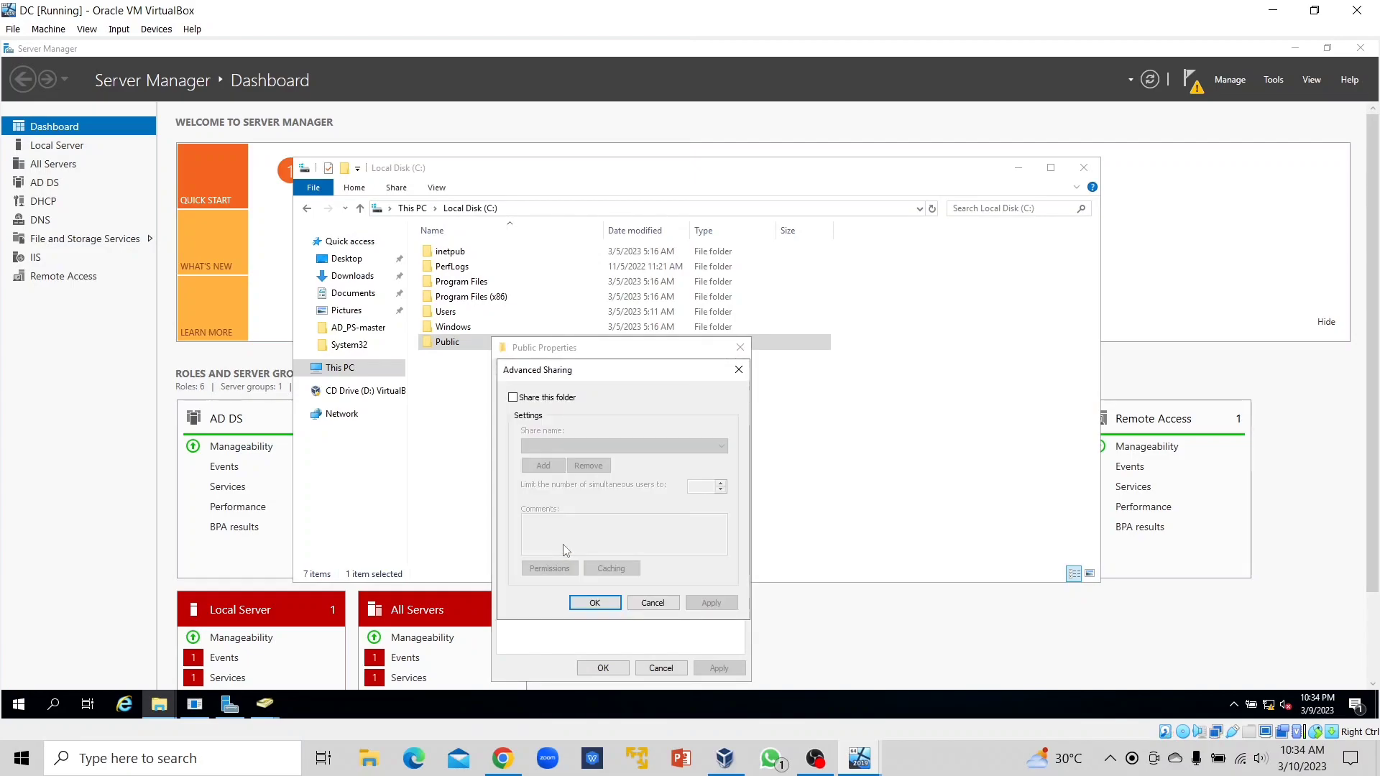
pyautogui.click(513, 398)
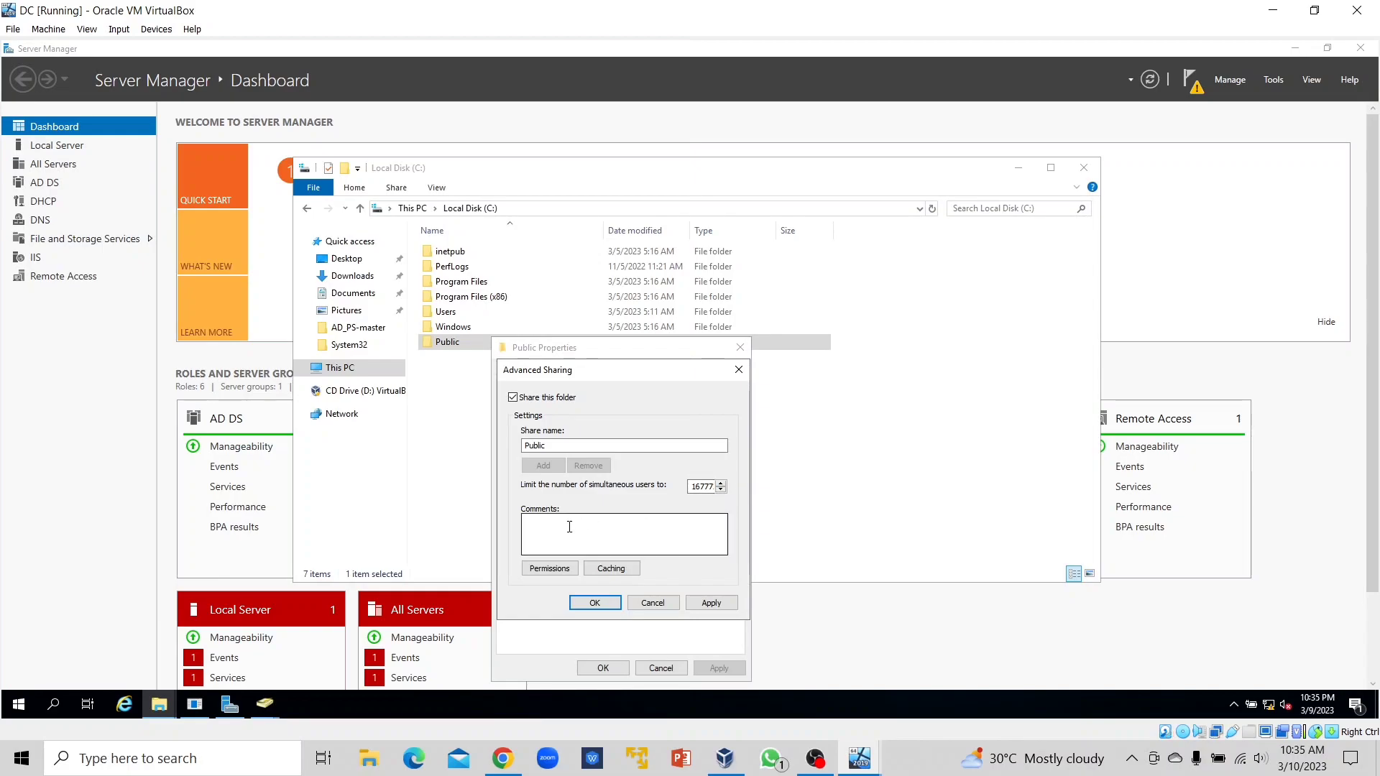
# Remove Everyone from the Public share permissions and start adding a group named 'do'.
pyautogui.click(558, 571)
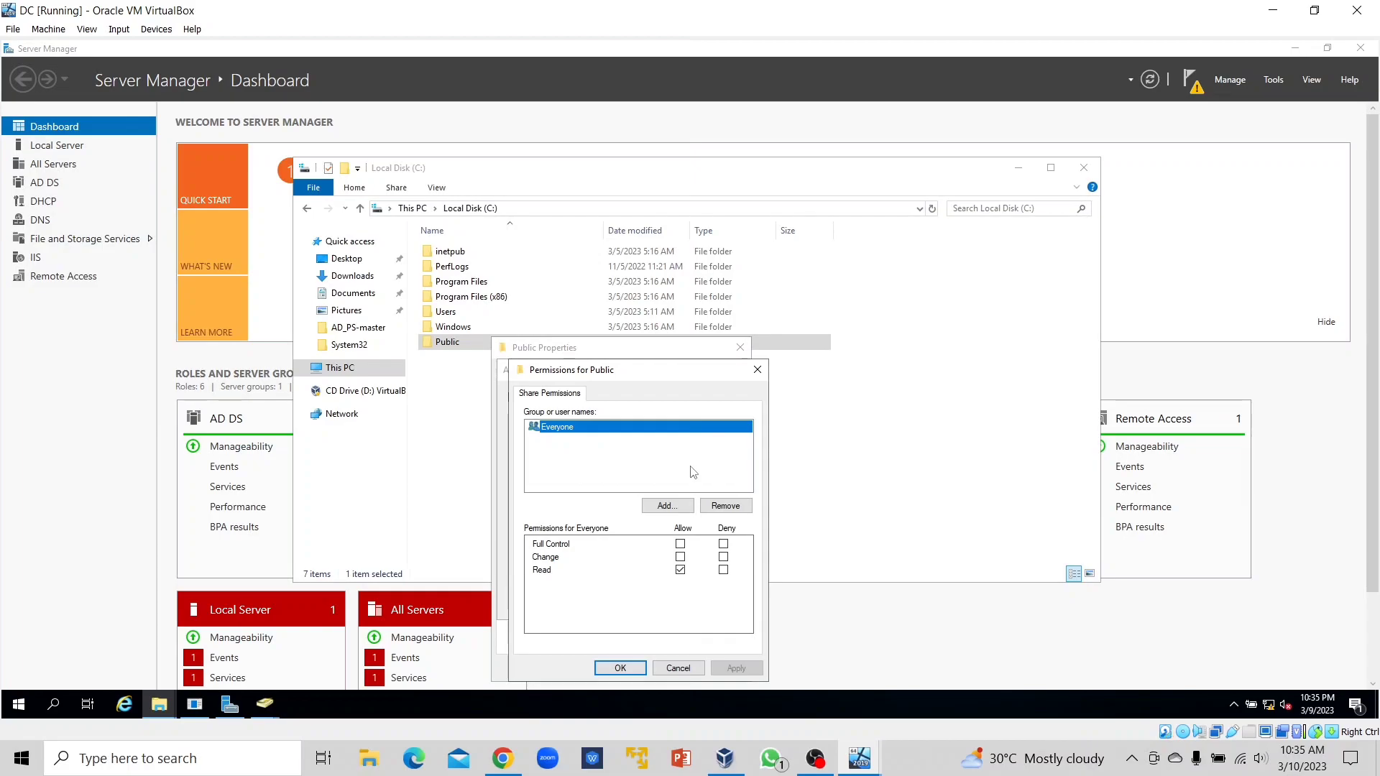
pyautogui.click(732, 506)
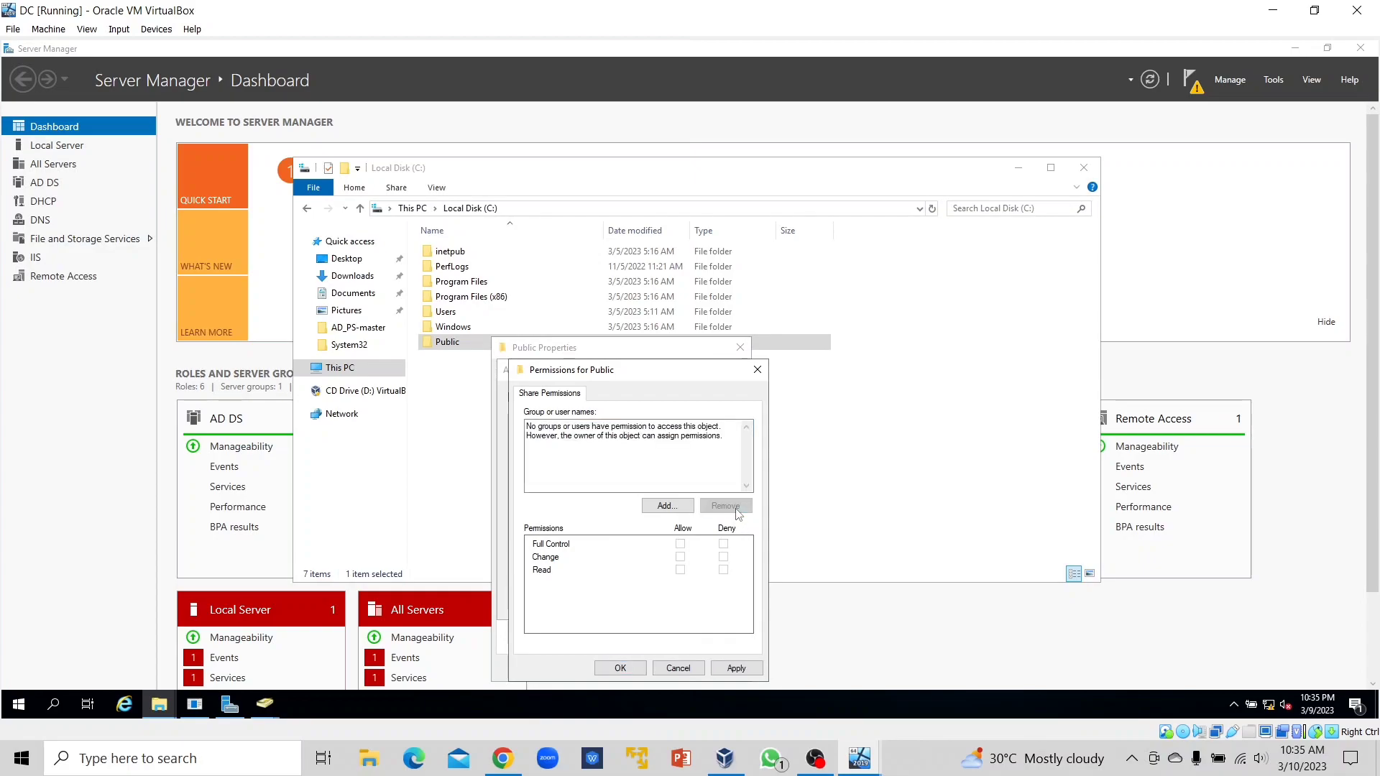
pyautogui.click(668, 509)
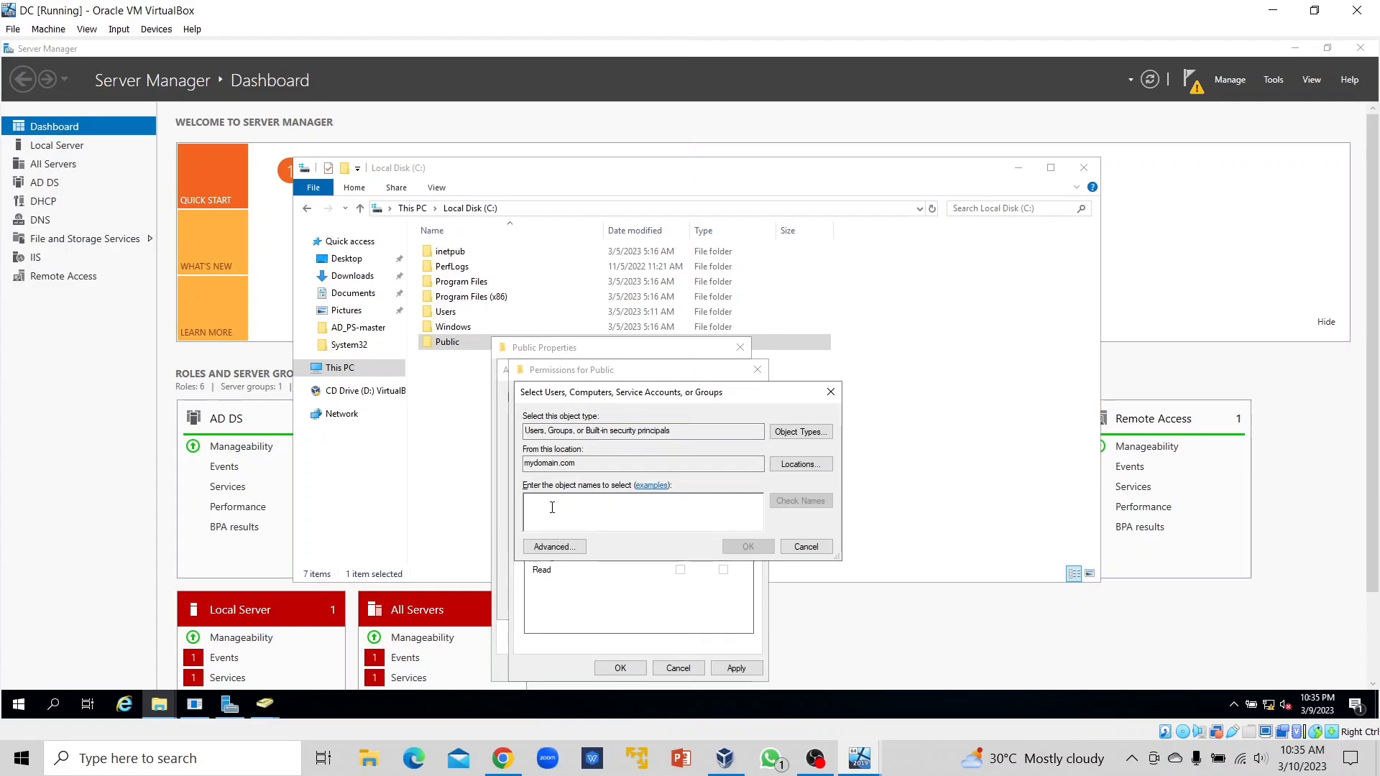
pyautogui.write('domain')
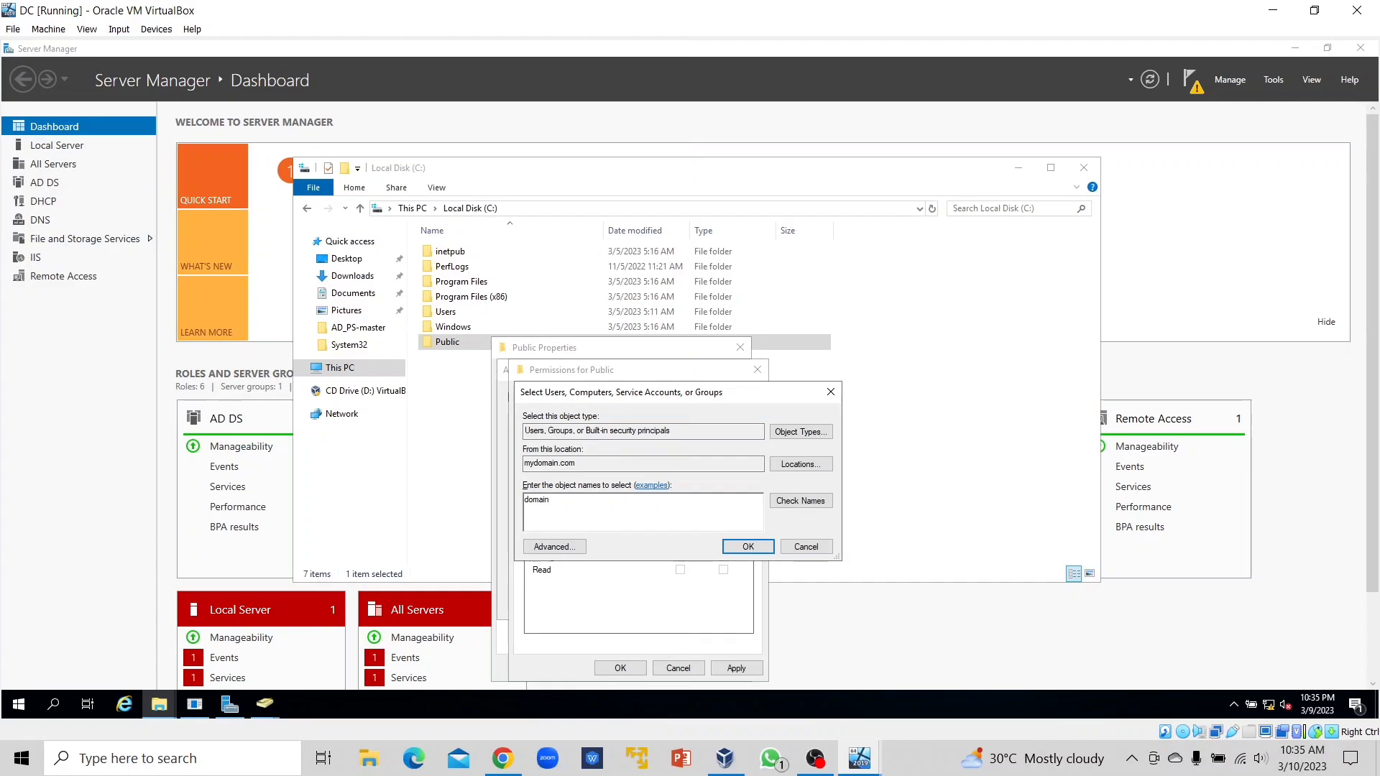
# Resolve 'do' to the Domain Users group and add it to the share permissions.
pyautogui.click(800, 501)
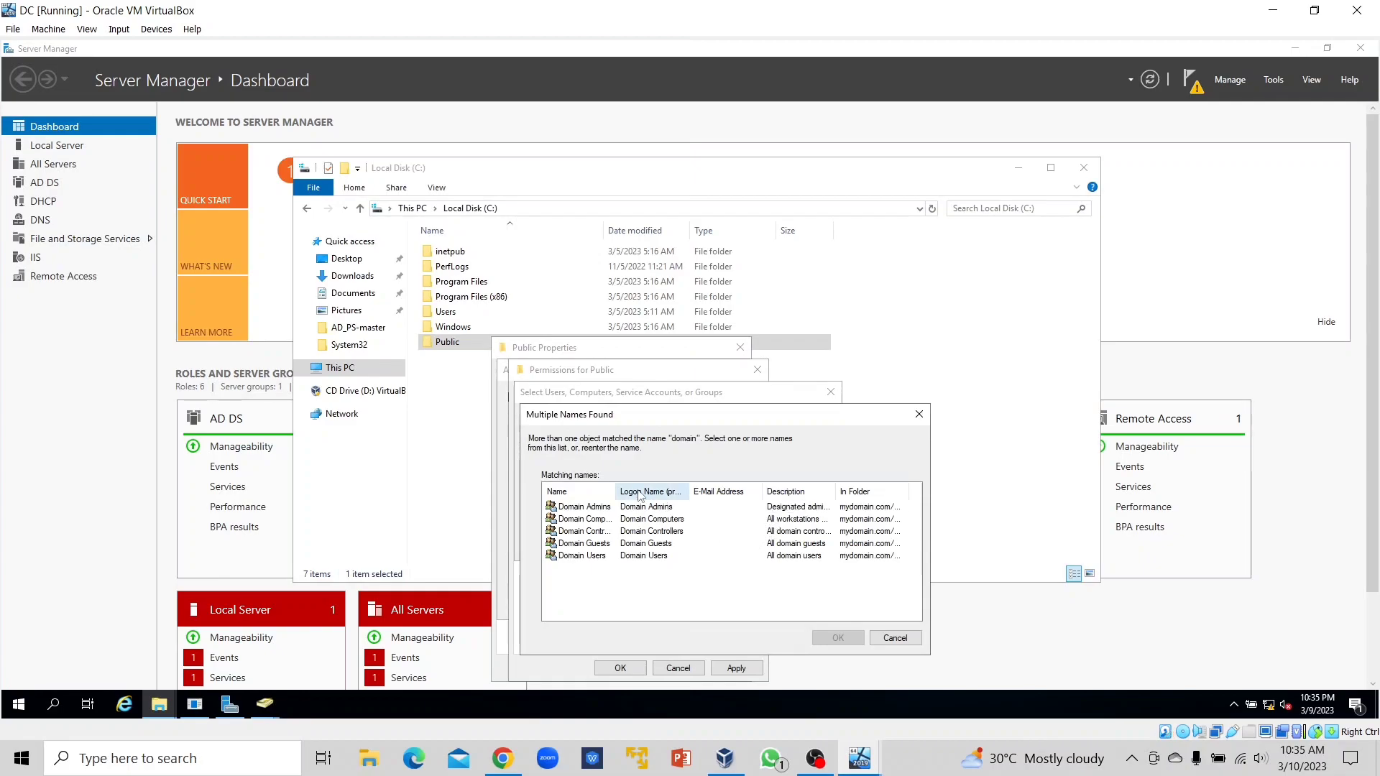
pyautogui.moveTo(619, 489); pyautogui.dragTo(654, 487)
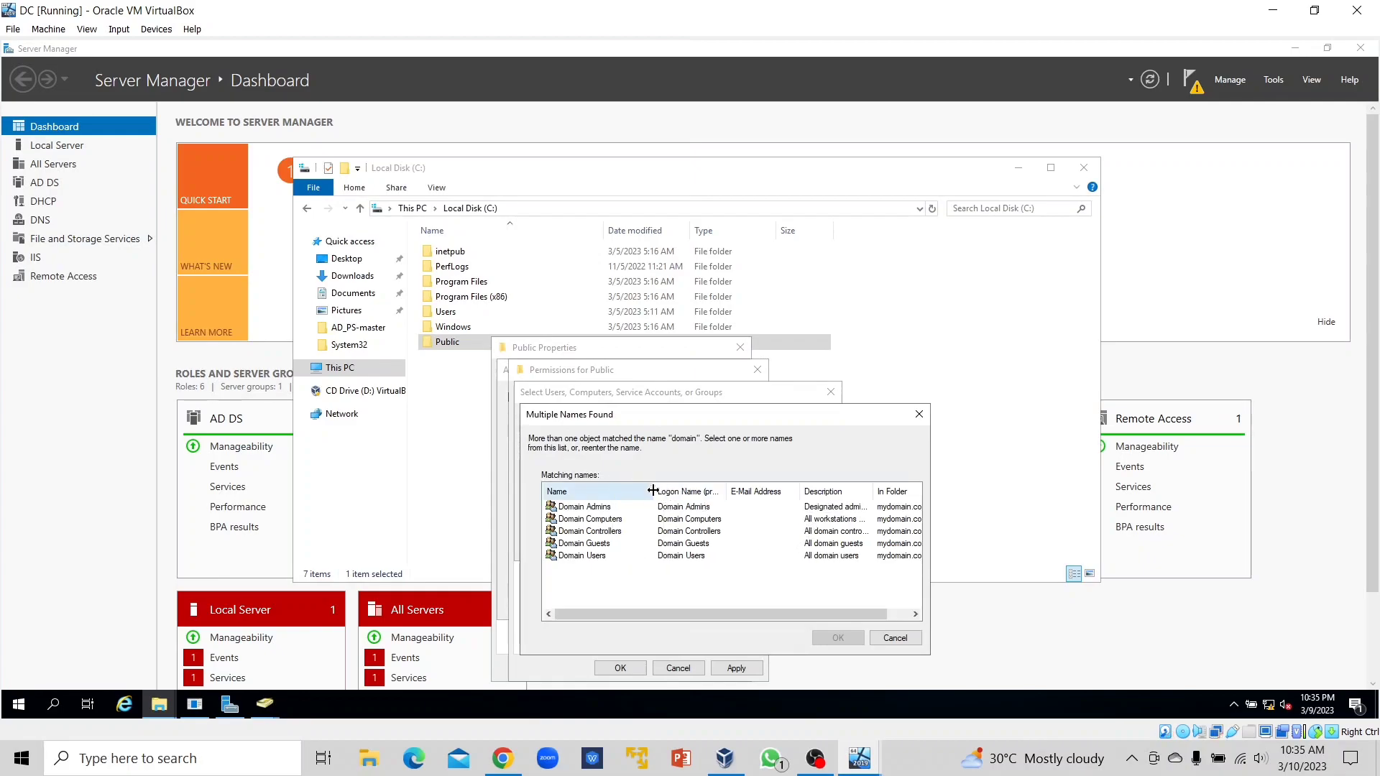
pyautogui.click(608, 558)
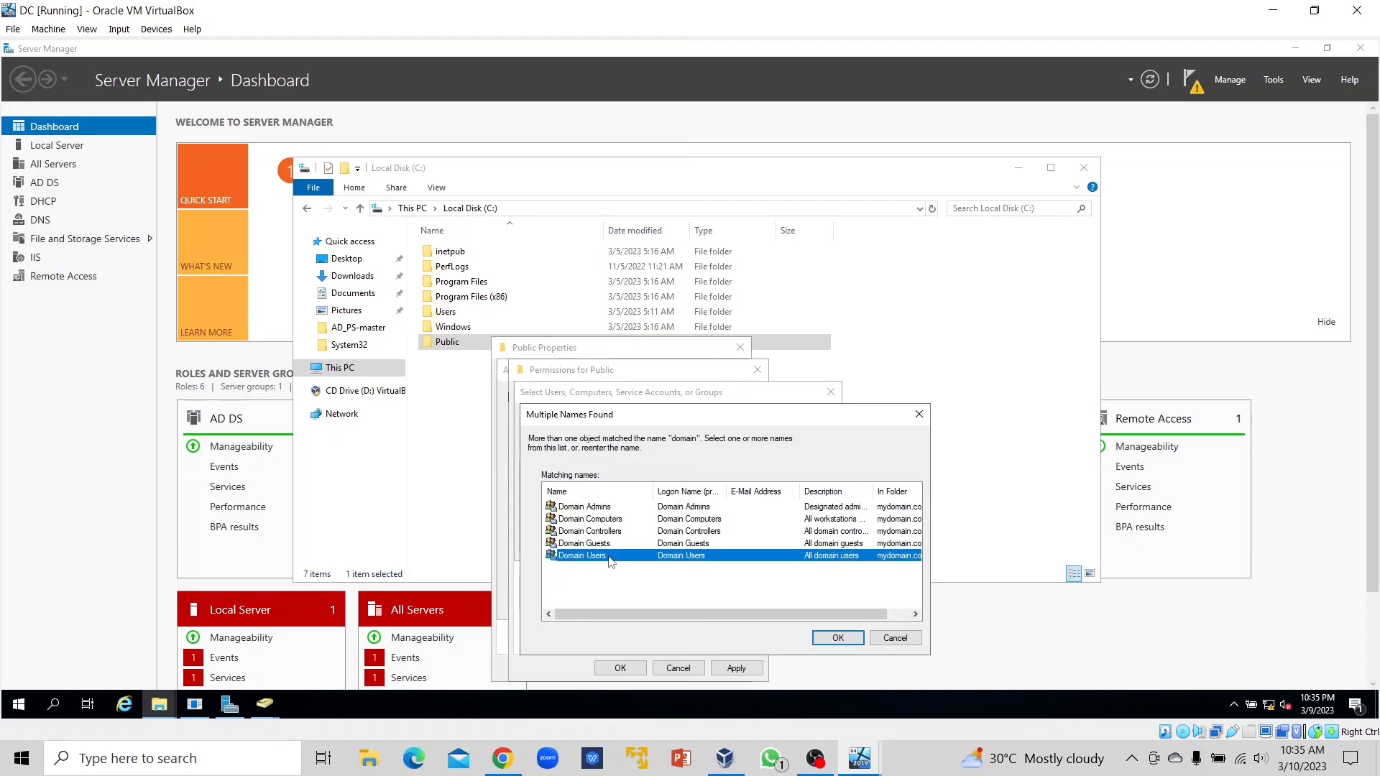
pyautogui.click(839, 639)
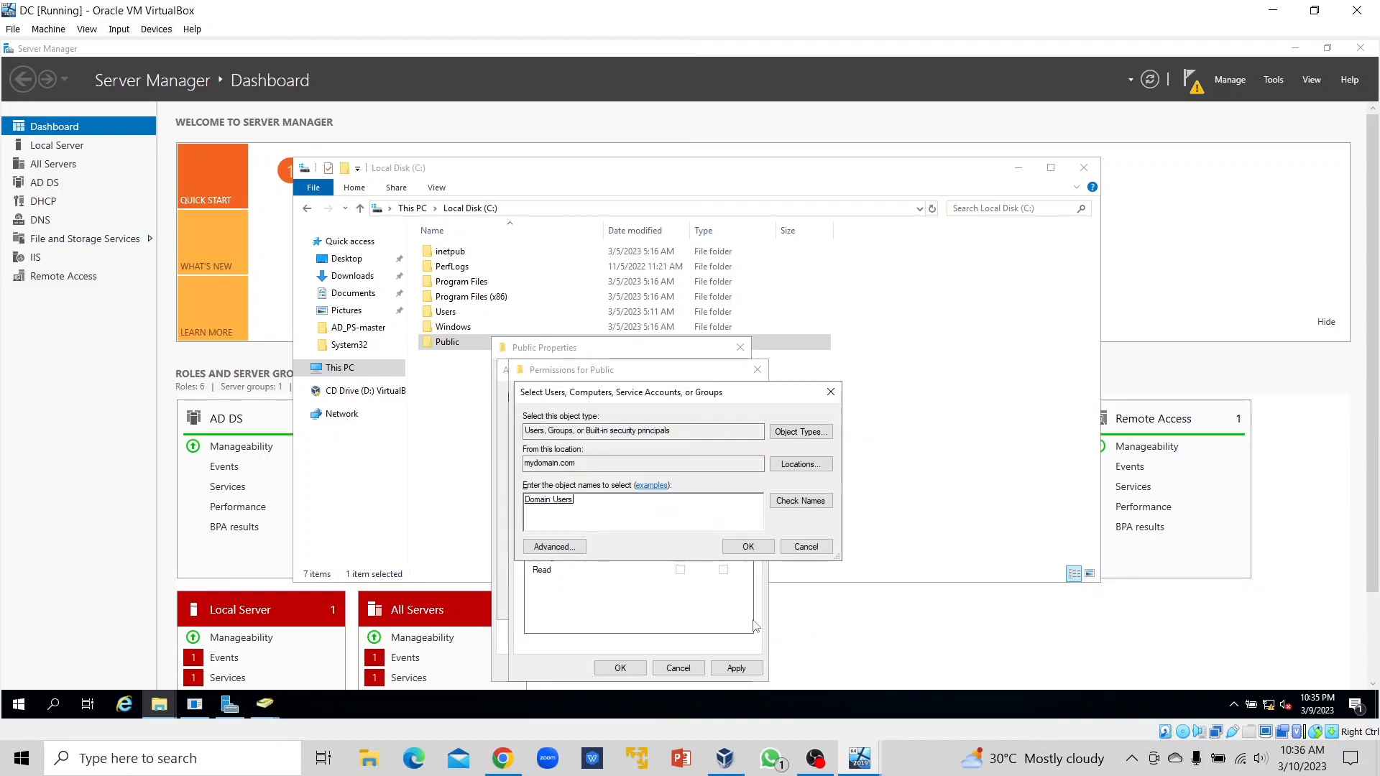
pyautogui.click(762, 550)
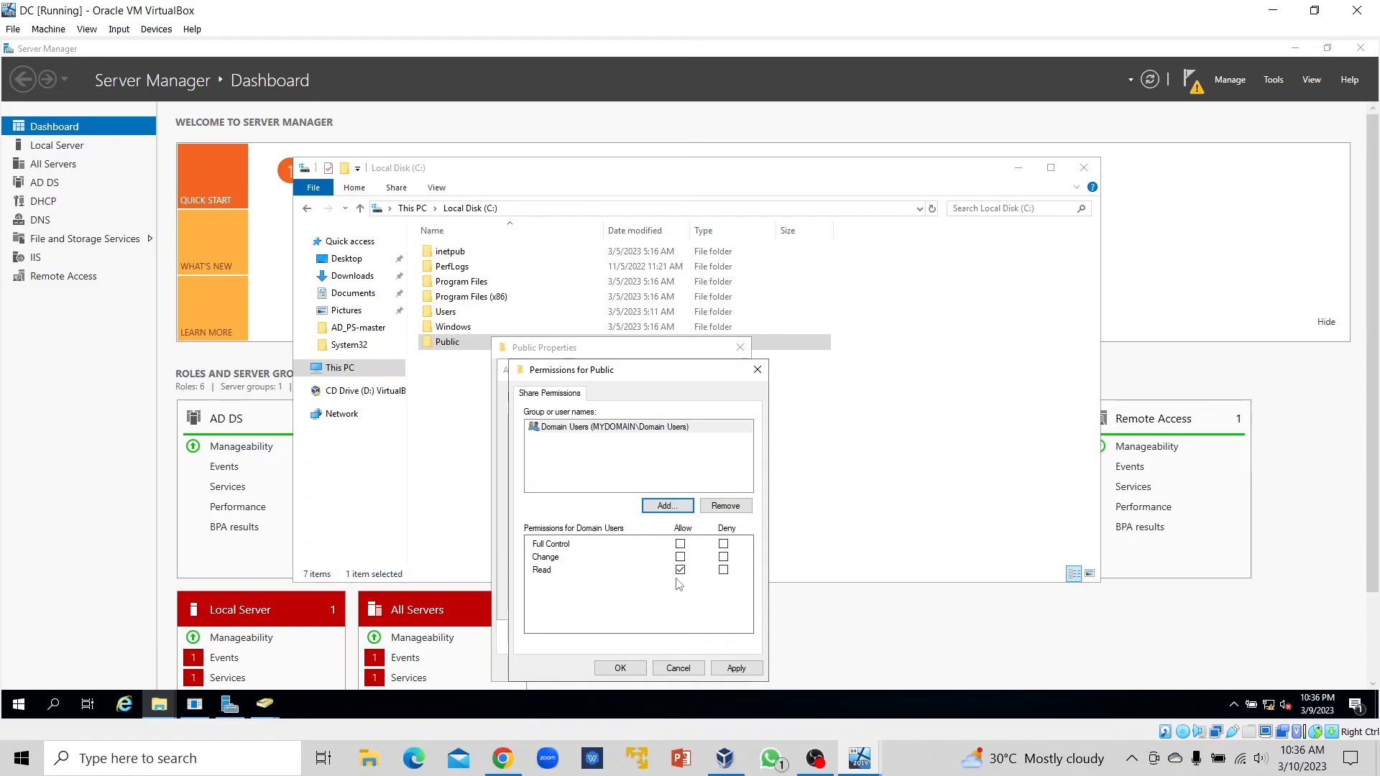
# Allow Domain Users Full Control, then confirm all sharing dialogs and close Public Properties.
pyautogui.click(680, 544)
pyautogui.click(624, 669)
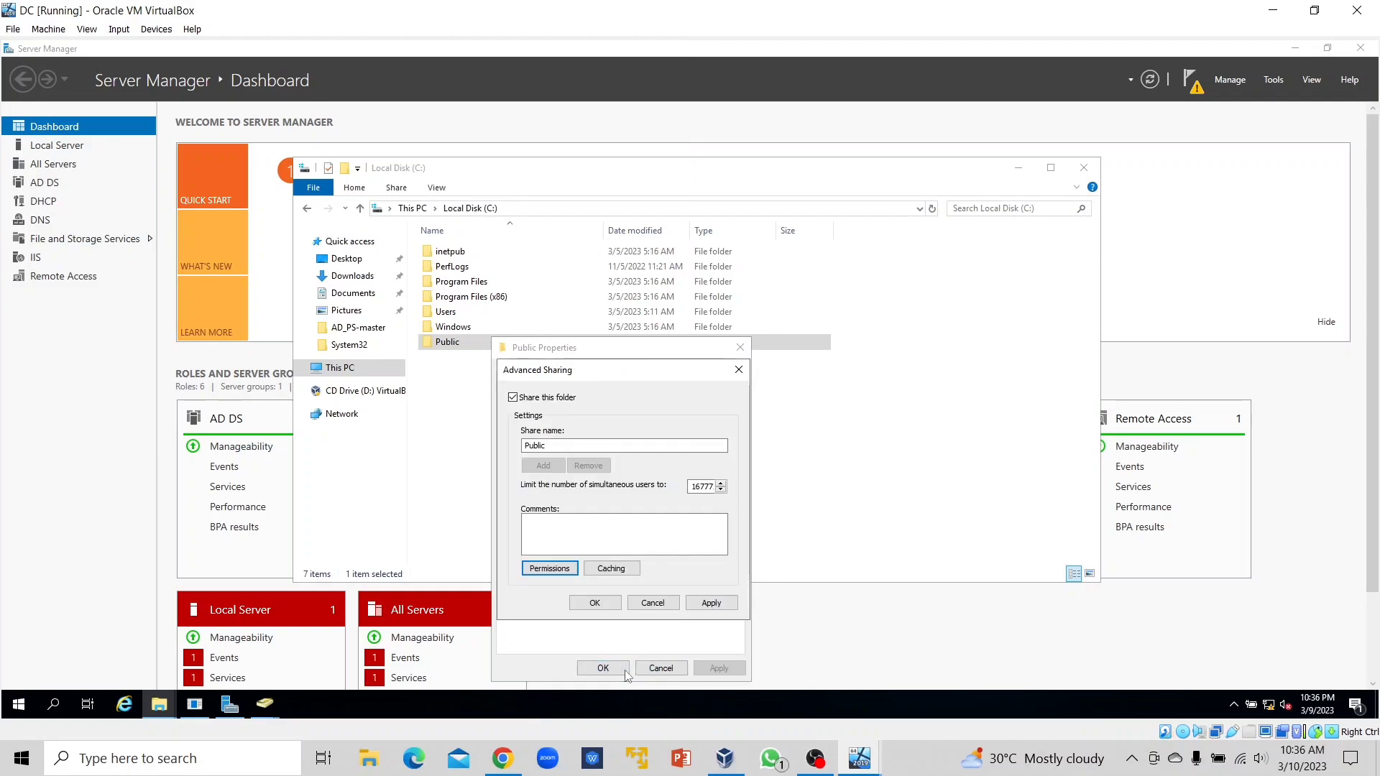
pyautogui.click(603, 669)
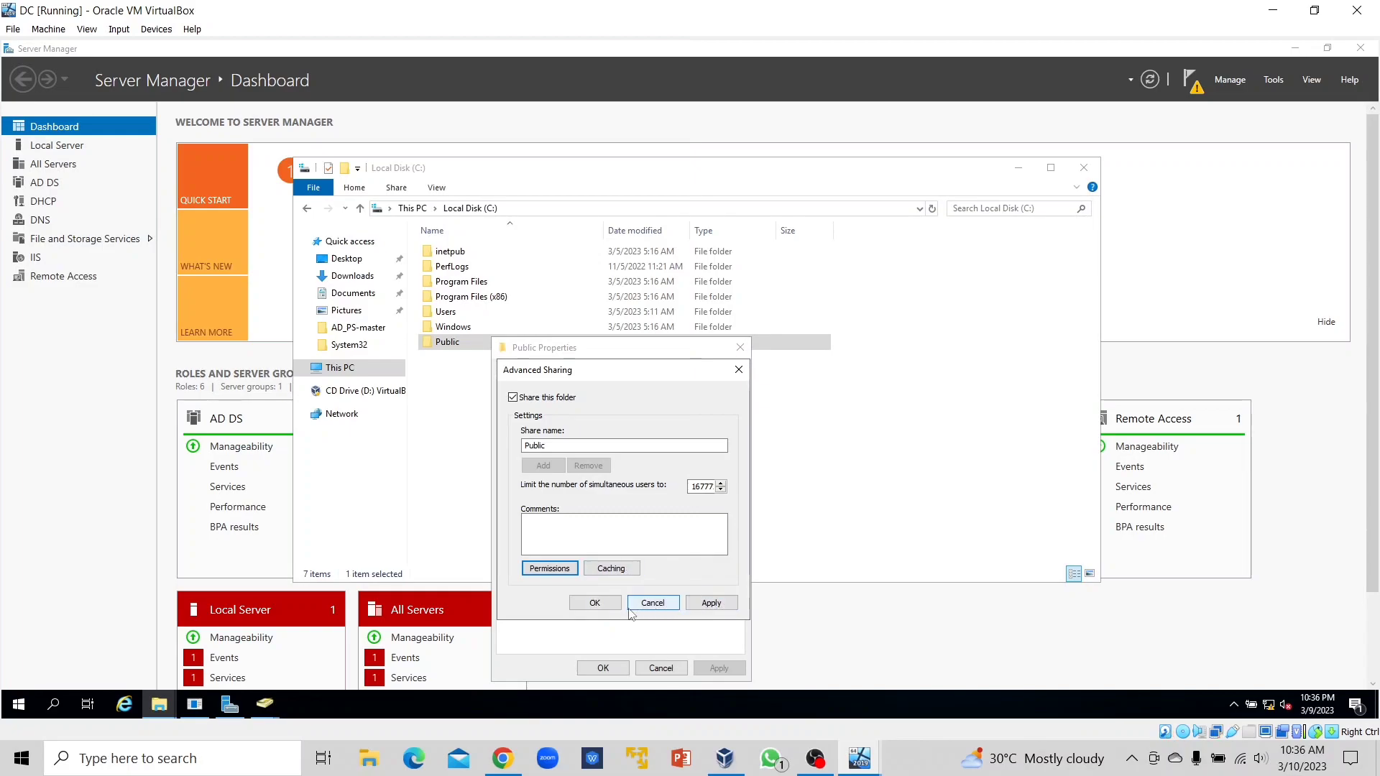
pyautogui.click(595, 606)
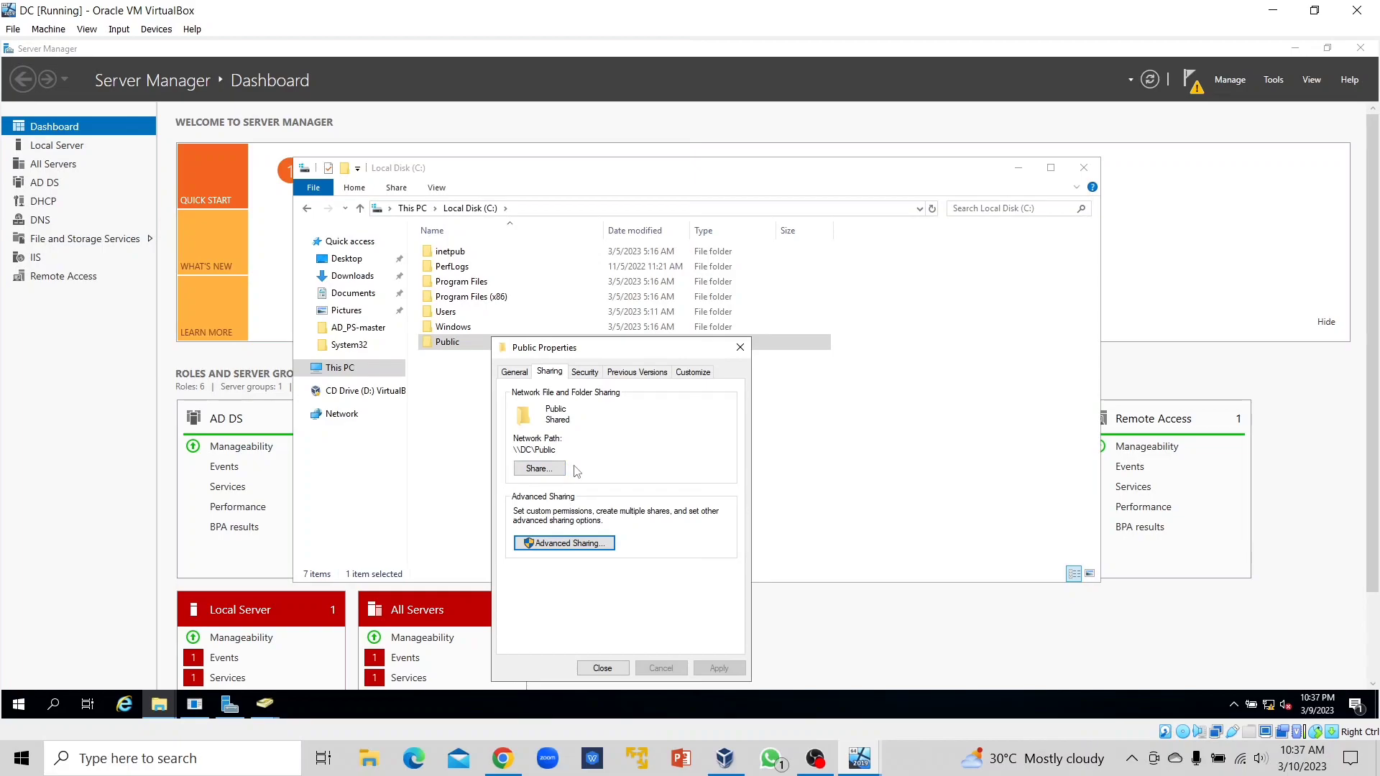
pyautogui.click(603, 669)
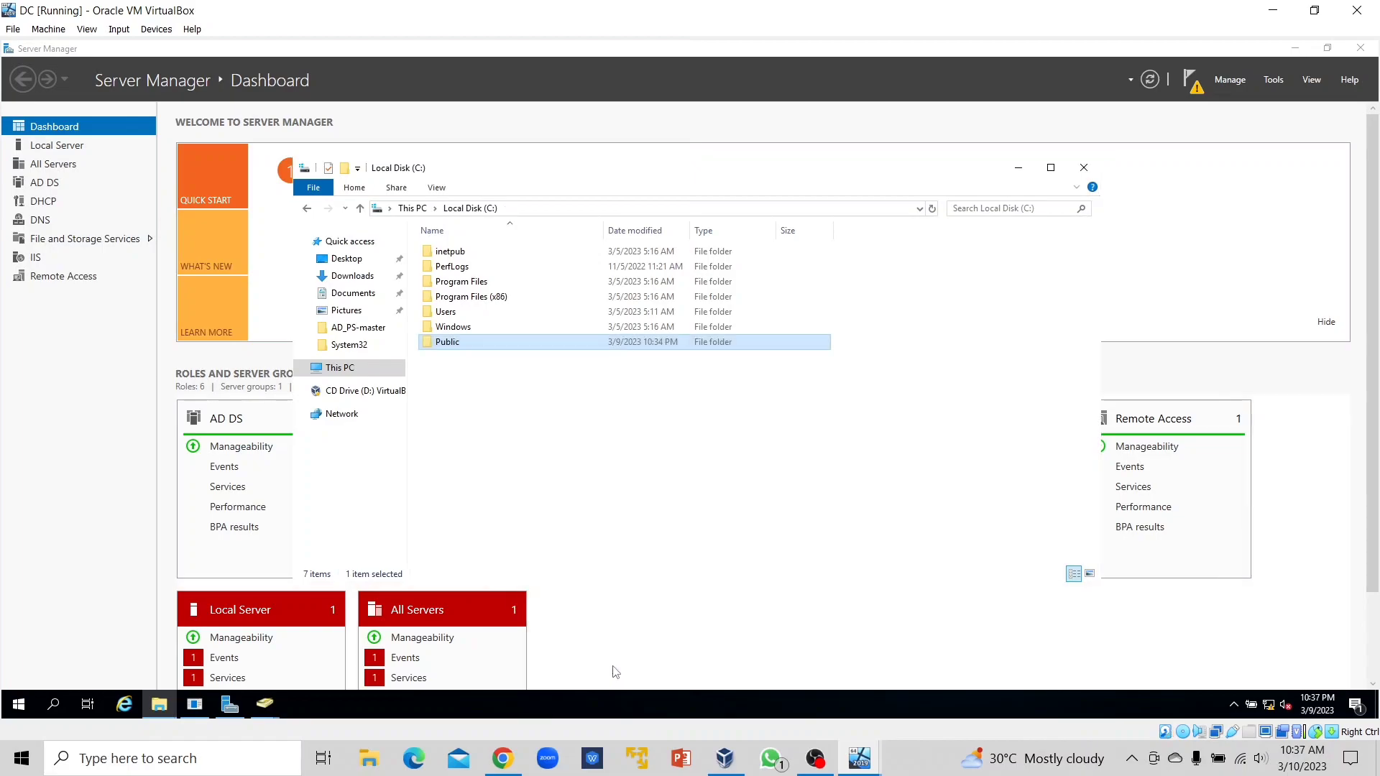
# Launch Active Directory Users and Computers from Server Manager's Tools menu.
pyautogui.click(594, 428)
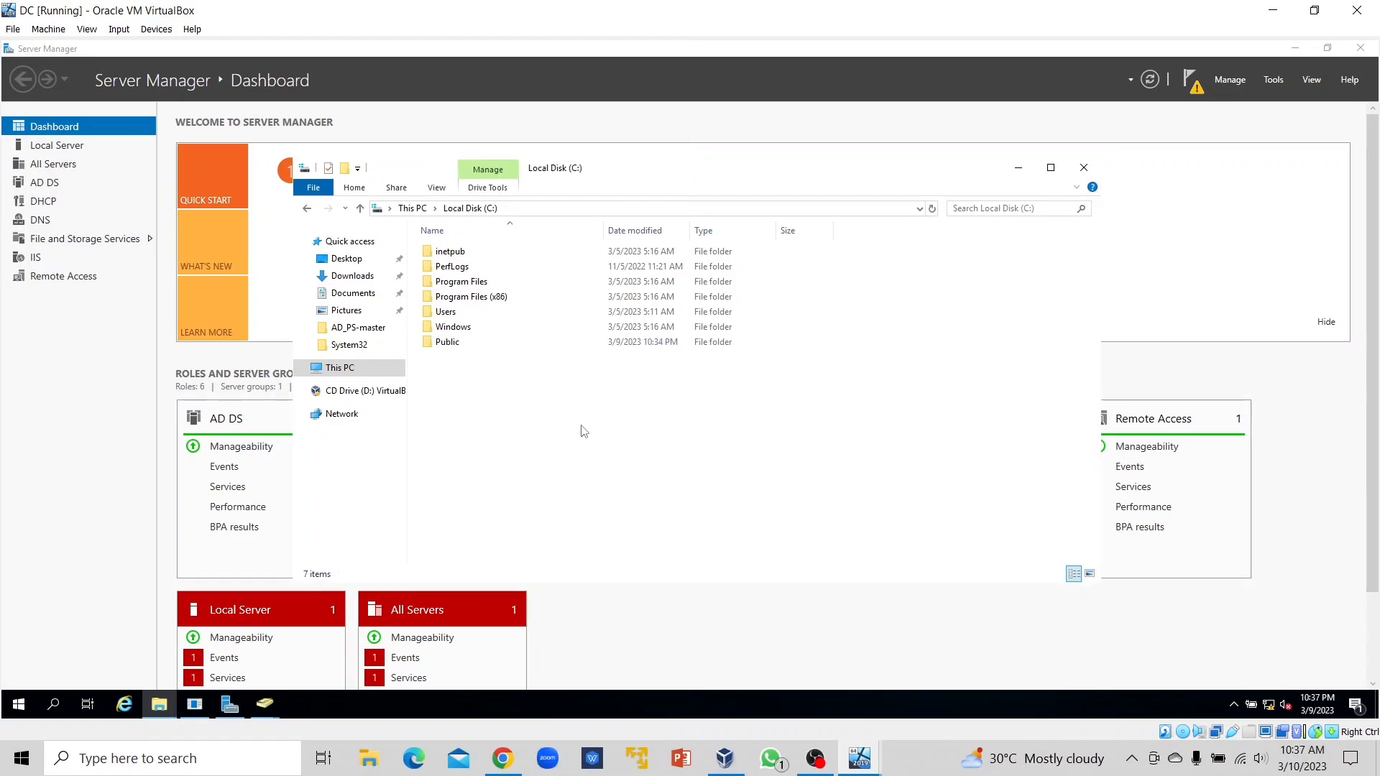
pyautogui.click(1273, 80)
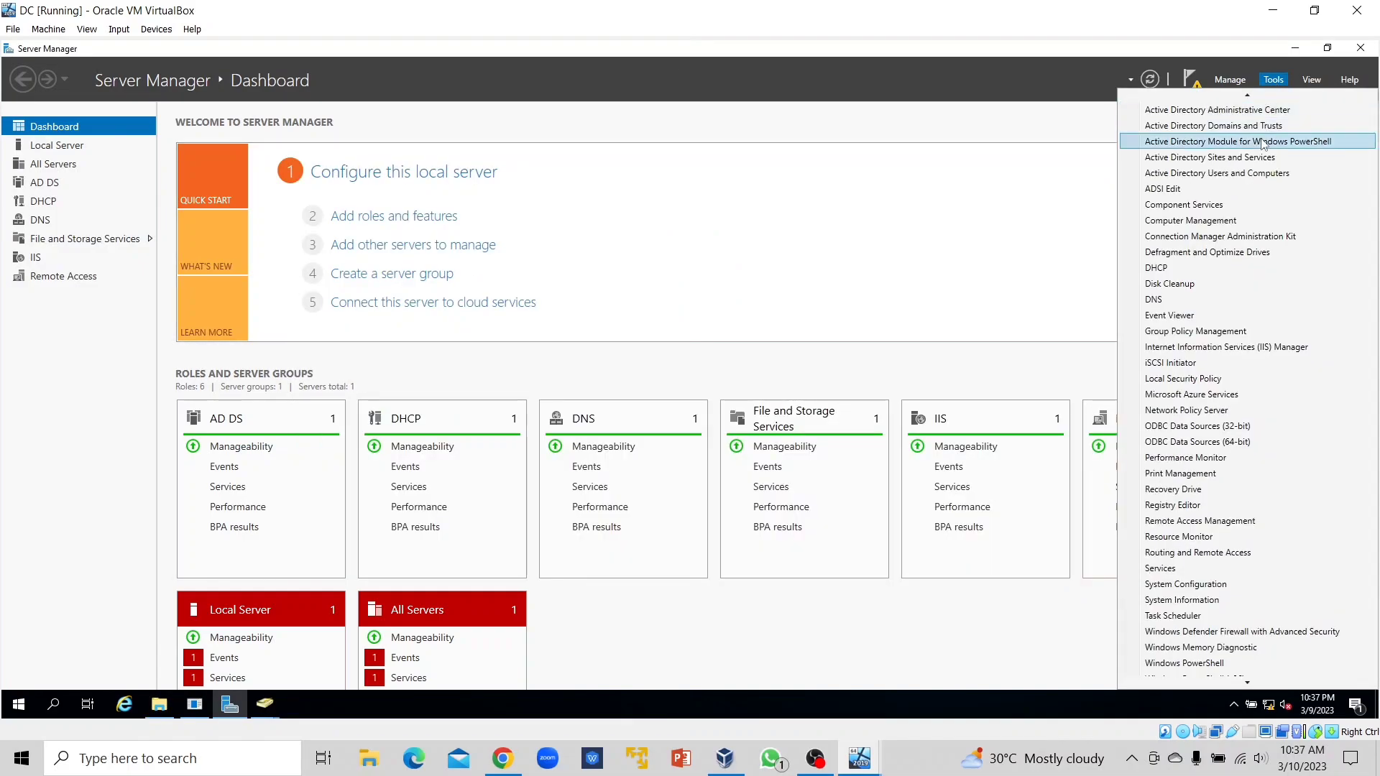
pyautogui.click(1245, 175)
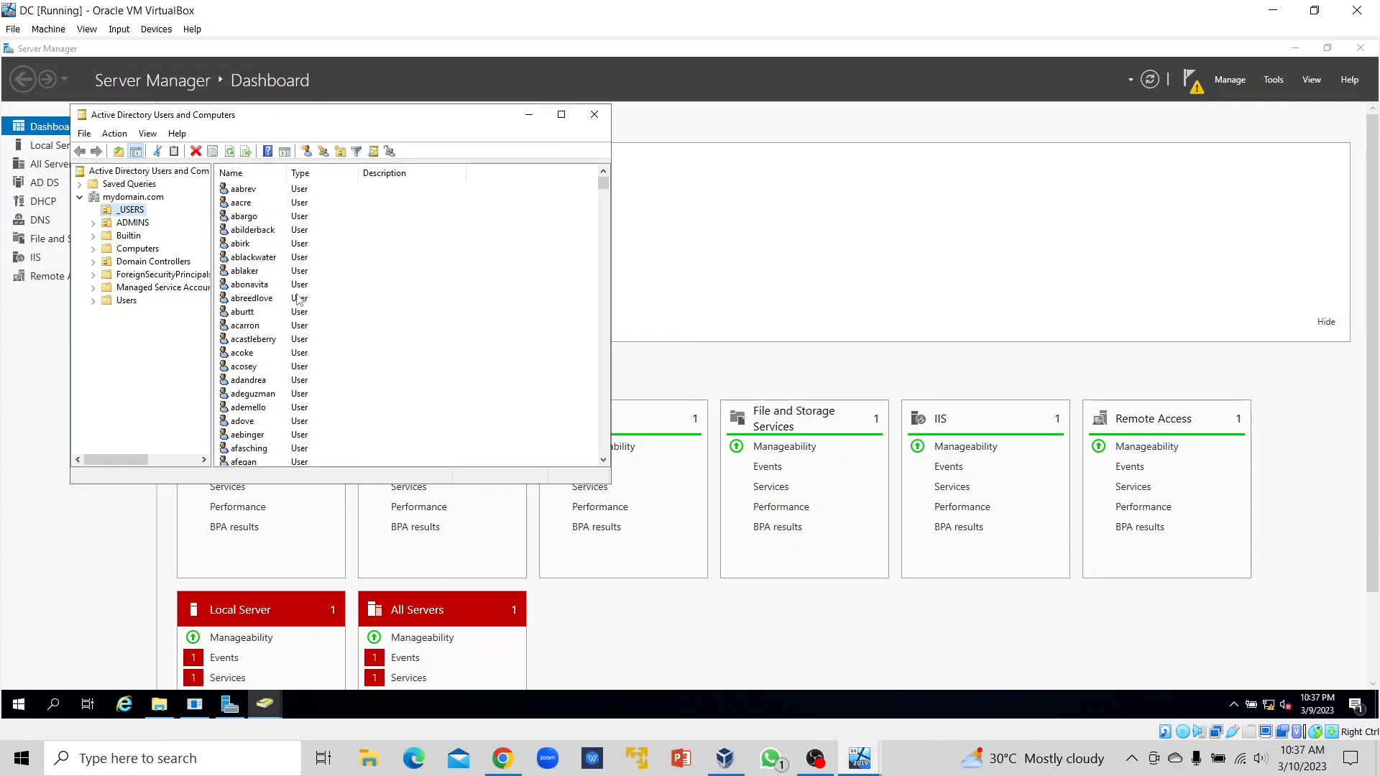
# Select the first ten users in _USERS and open their shared Properties.
pyautogui.click(244, 190)
pyautogui.keyDown('shift'); pyautogui.click(242, 204); pyautogui.keyUp('shift')
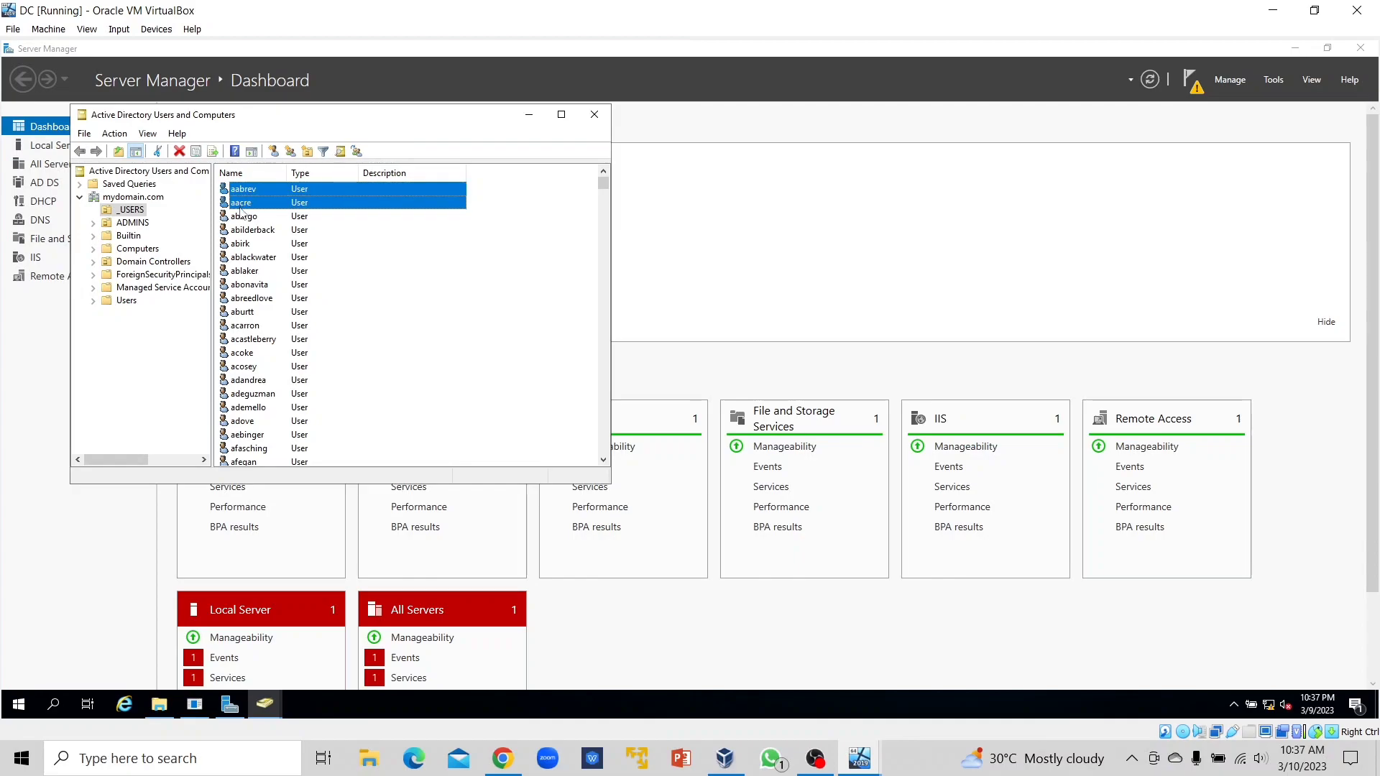
pyautogui.keyDown('shift'); pyautogui.click(238, 218); pyautogui.keyUp('shift')
pyautogui.keyDown('shift'); pyautogui.click(236, 231); pyautogui.keyUp('shift')
pyautogui.keyDown('shift'); pyautogui.click(234, 245); pyautogui.keyUp('shift')
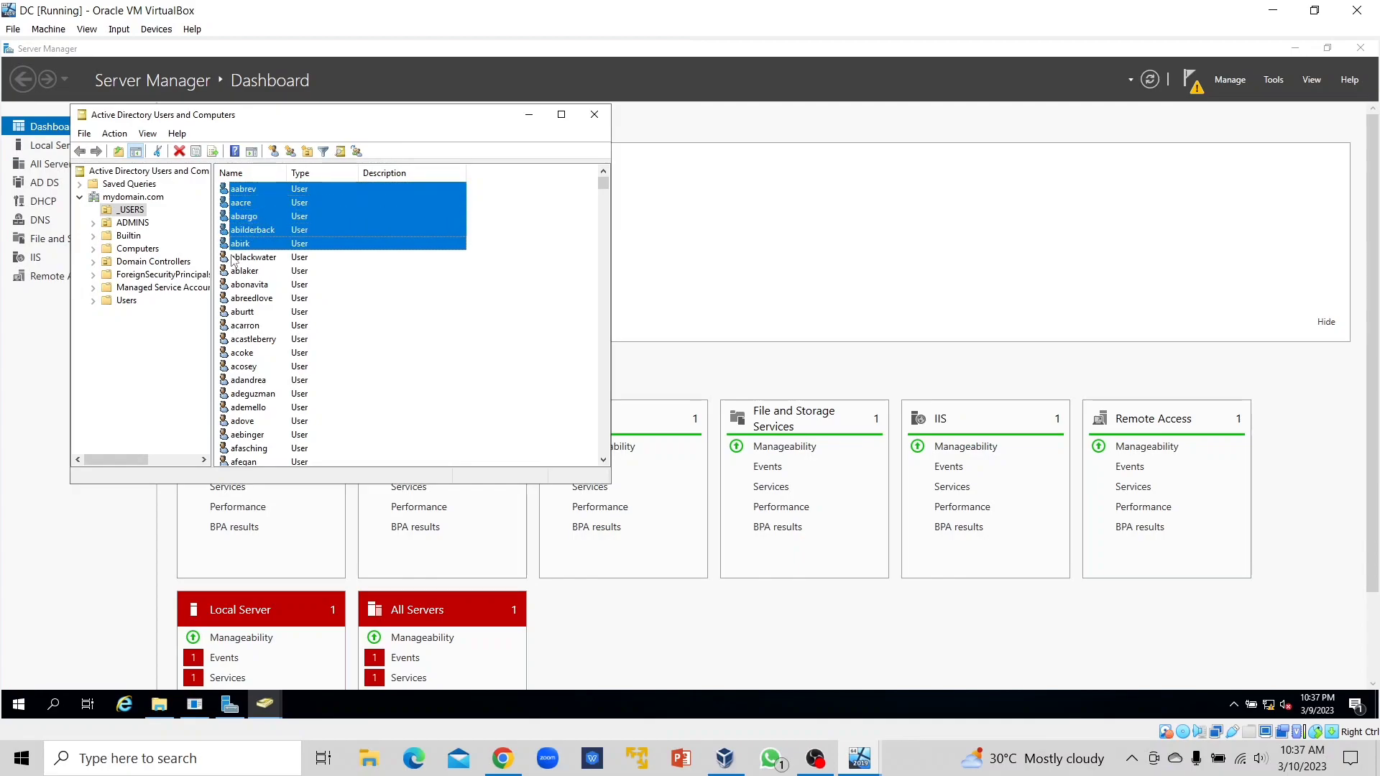
pyautogui.keyDown('shift'); pyautogui.click(232, 258); pyautogui.keyUp('shift')
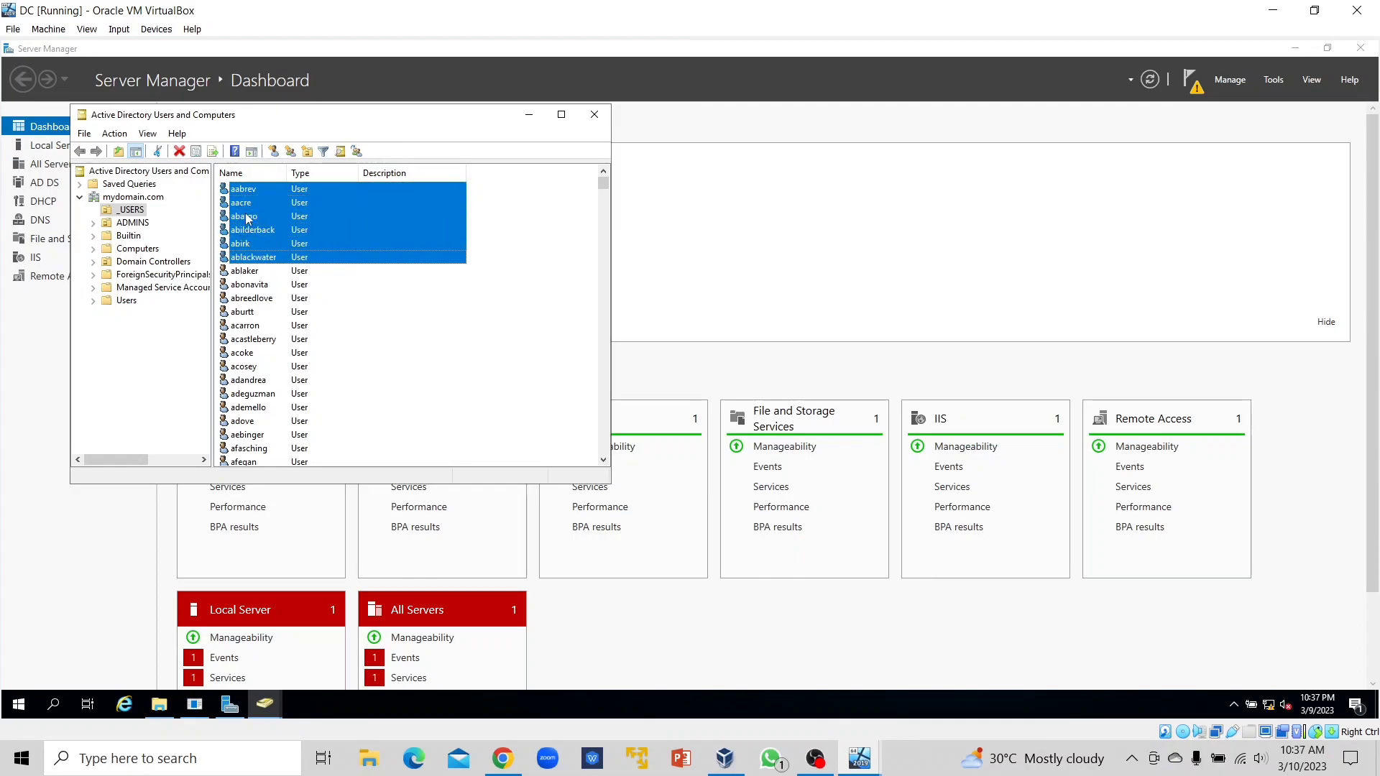
pyautogui.keyDown('shift'); pyautogui.click(242, 272); pyautogui.keyUp('shift')
pyautogui.keyDown('shift'); pyautogui.click(241, 286); pyautogui.keyUp('shift')
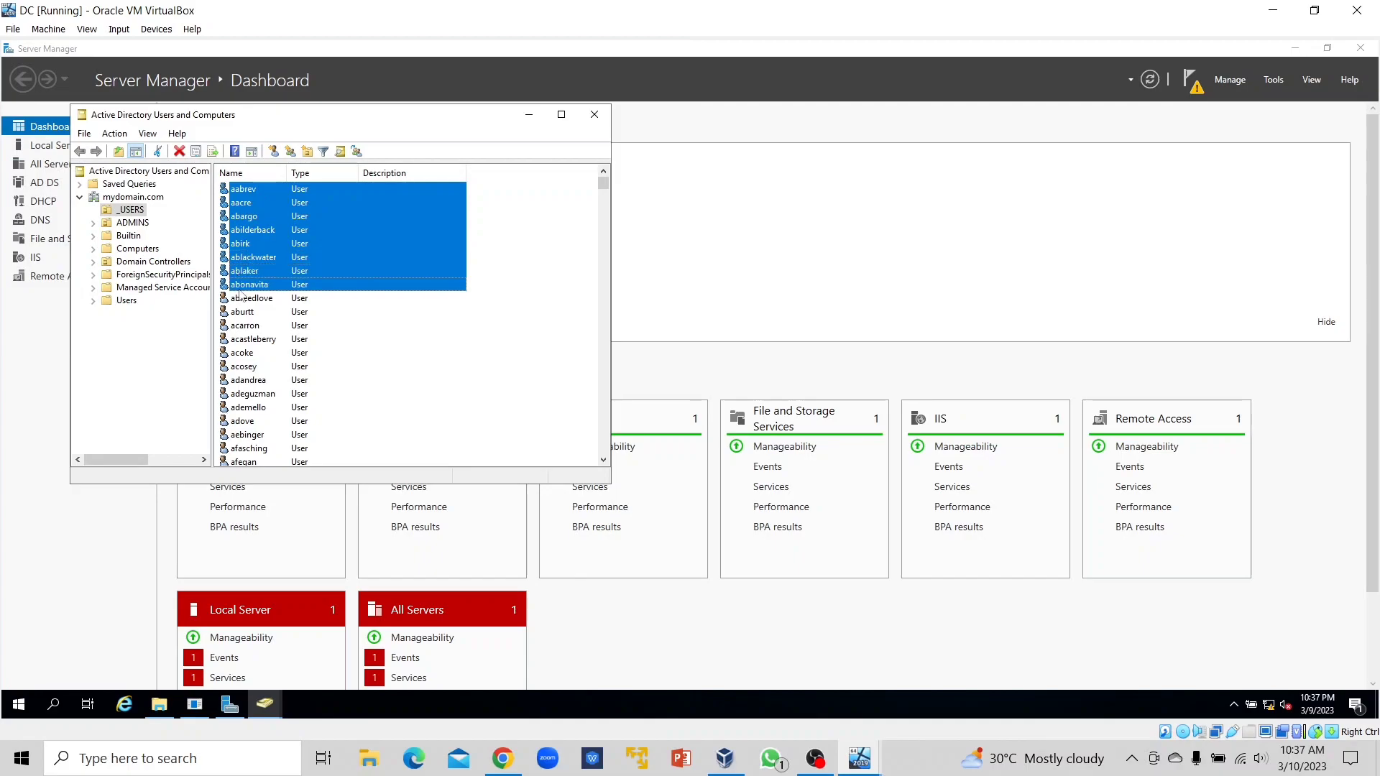
pyautogui.keyDown('shift'); pyautogui.click(242, 299); pyautogui.keyUp('shift')
pyautogui.keyDown('shift'); pyautogui.click(247, 313); pyautogui.keyUp('shift')
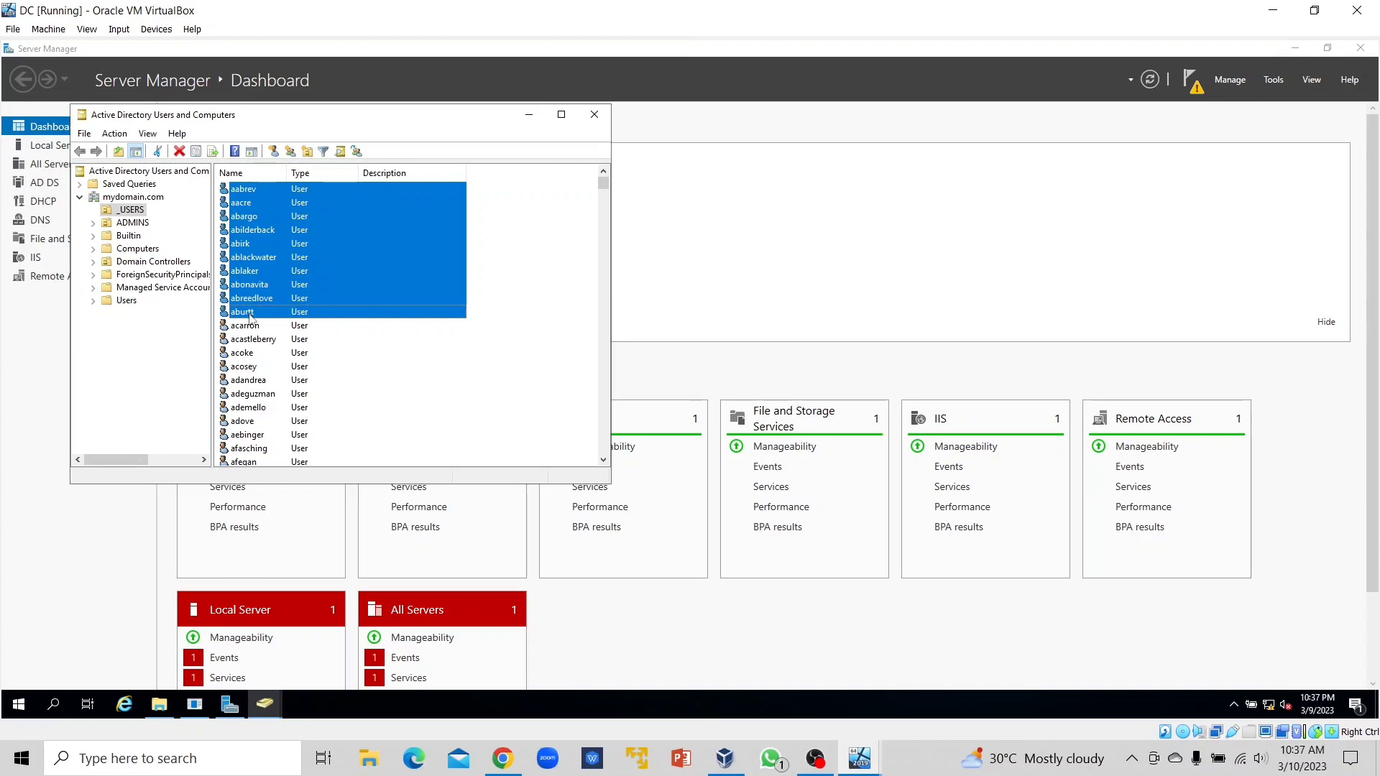
pyautogui.rightClick(269, 295)
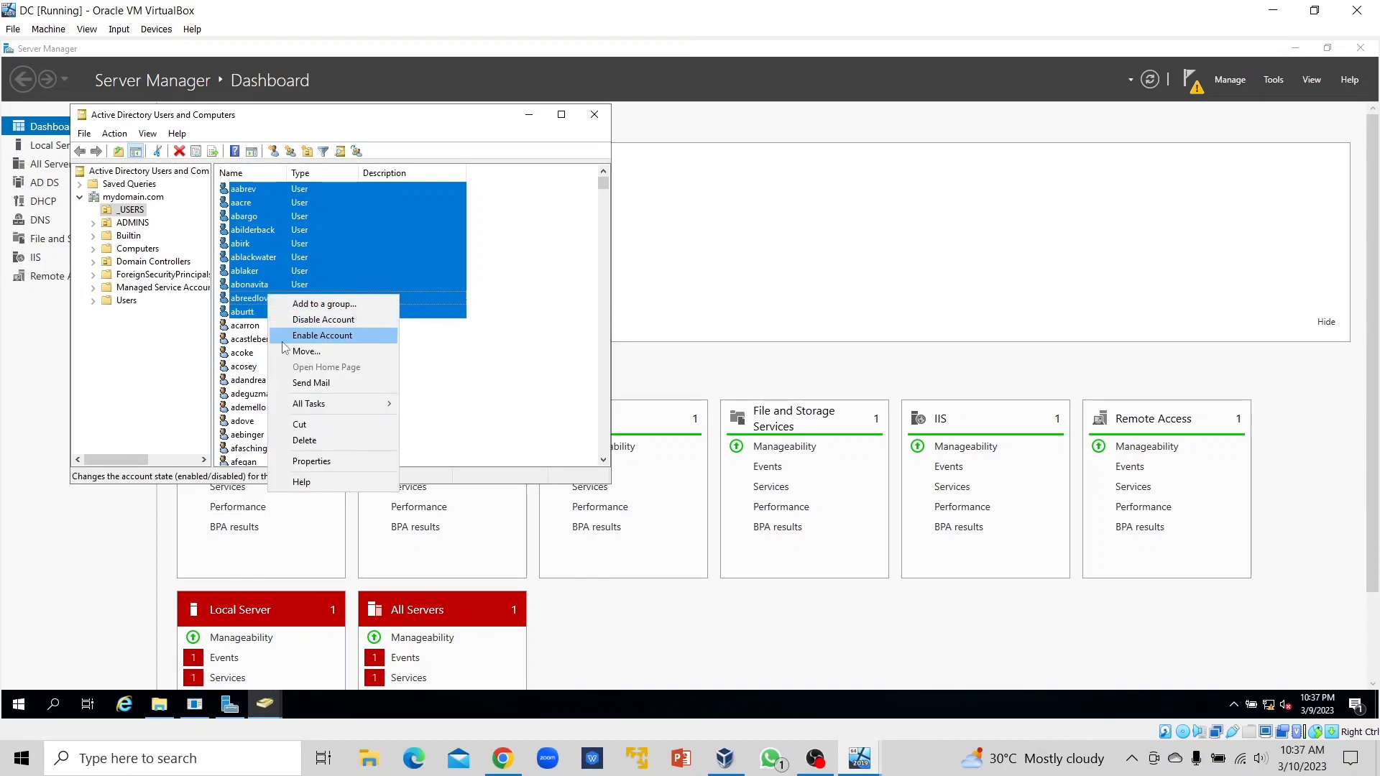
pyautogui.click(305, 462)
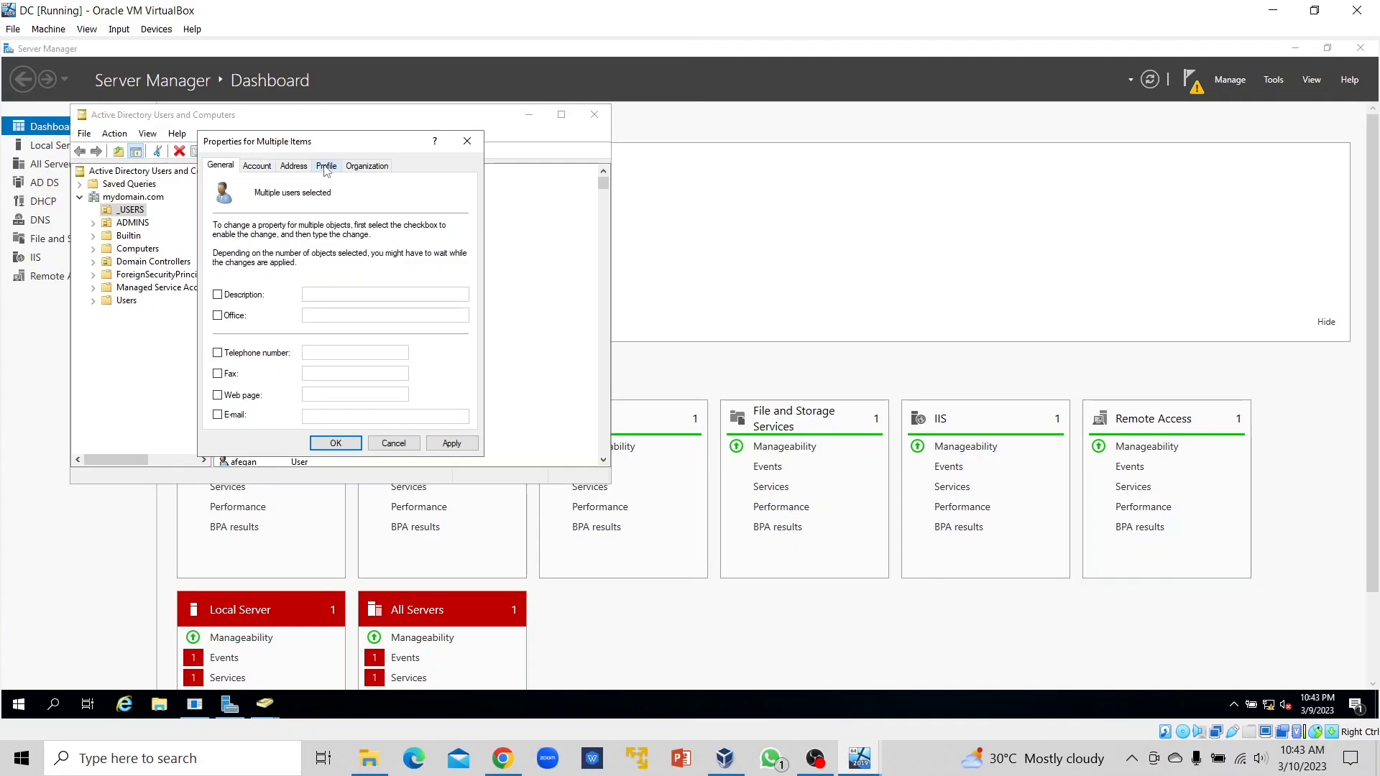
# On the Profile tab, enable Home folder as a Connect mapping using drive letter Z:.
pyautogui.click(326, 166)
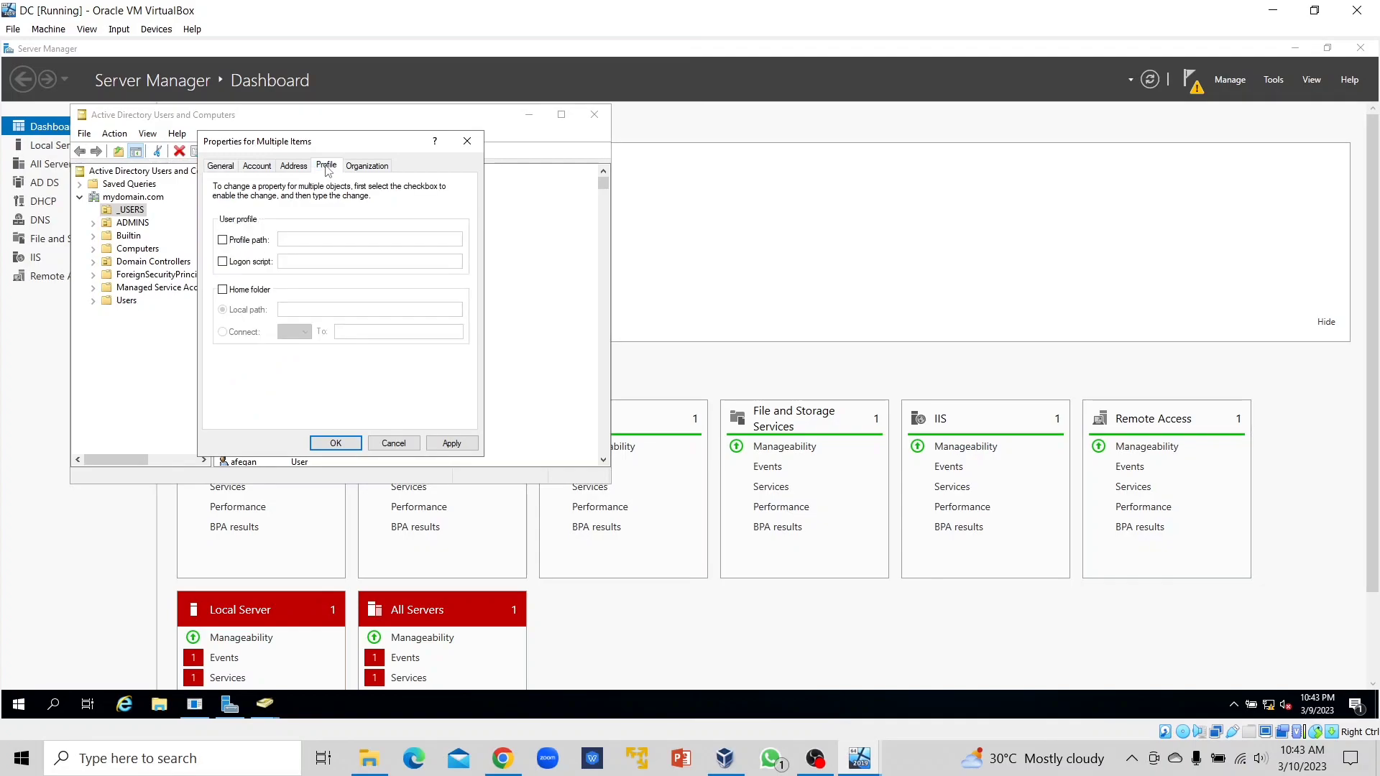
pyautogui.click(223, 290)
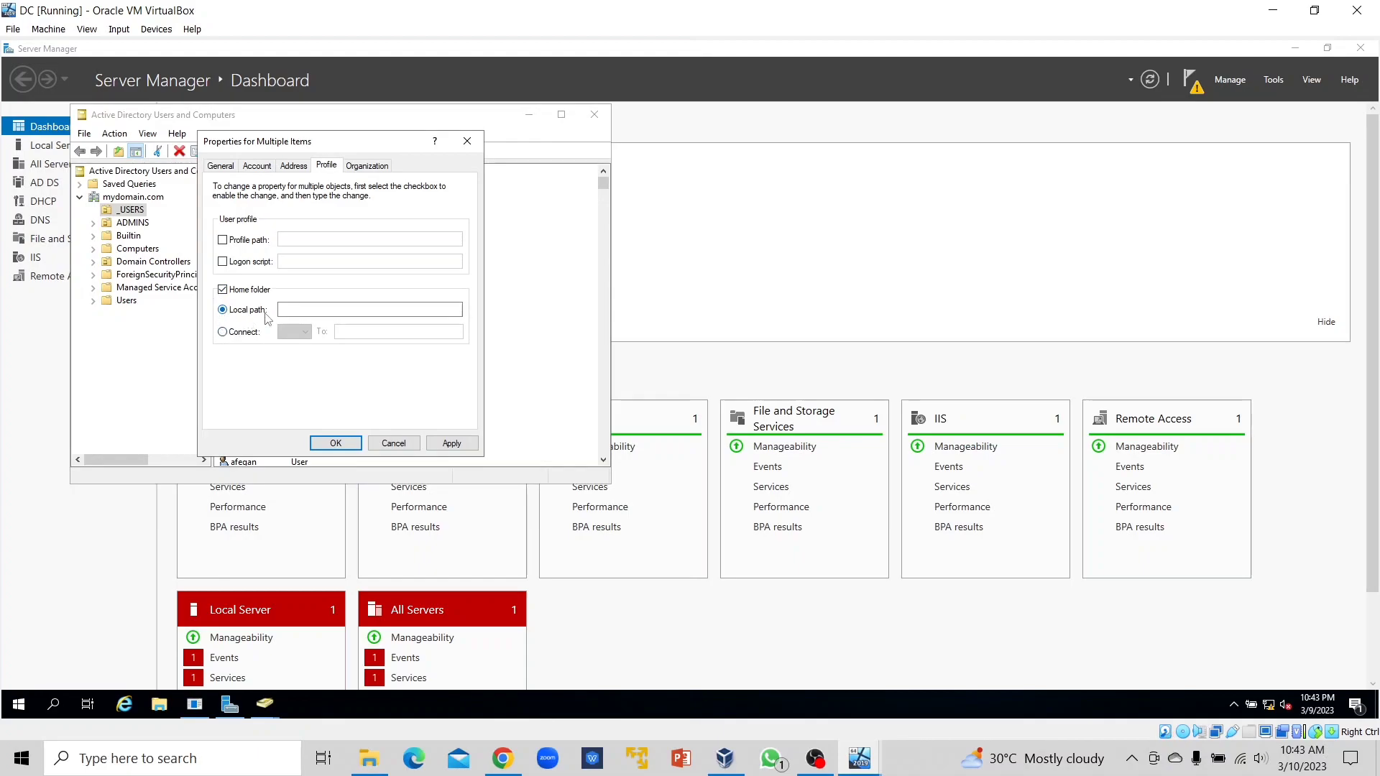
pyautogui.click(223, 332)
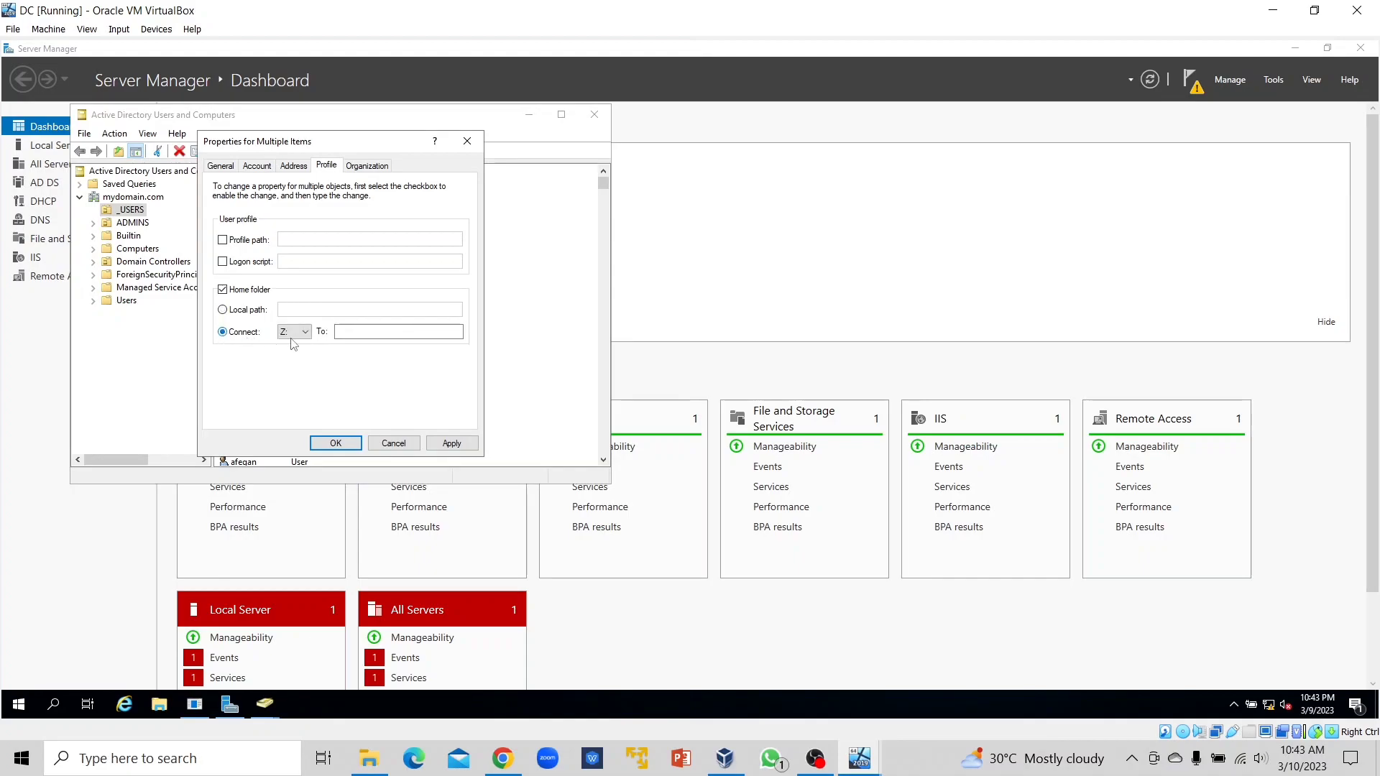
pyautogui.click(305, 332)
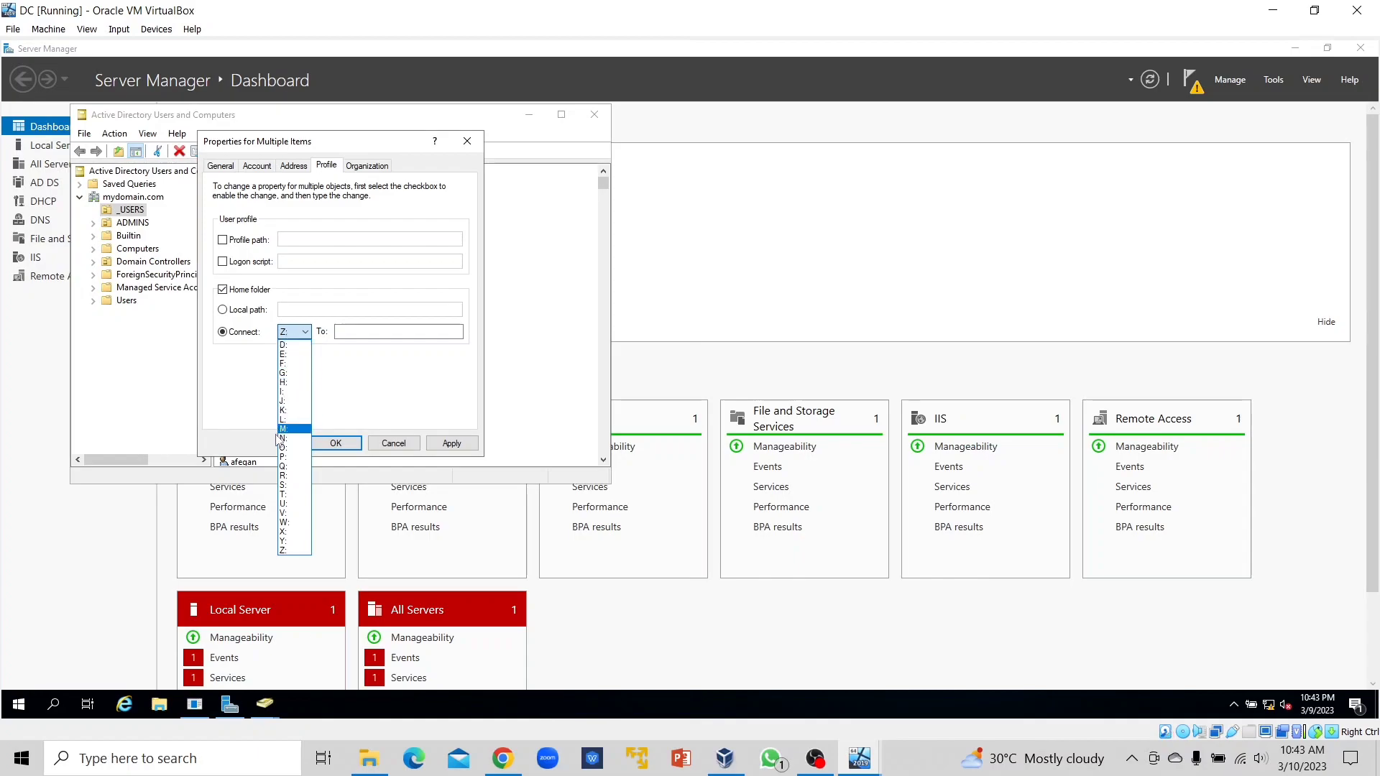
pyautogui.click(286, 550)
pyautogui.click(342, 332)
pyautogui.click(343, 332)
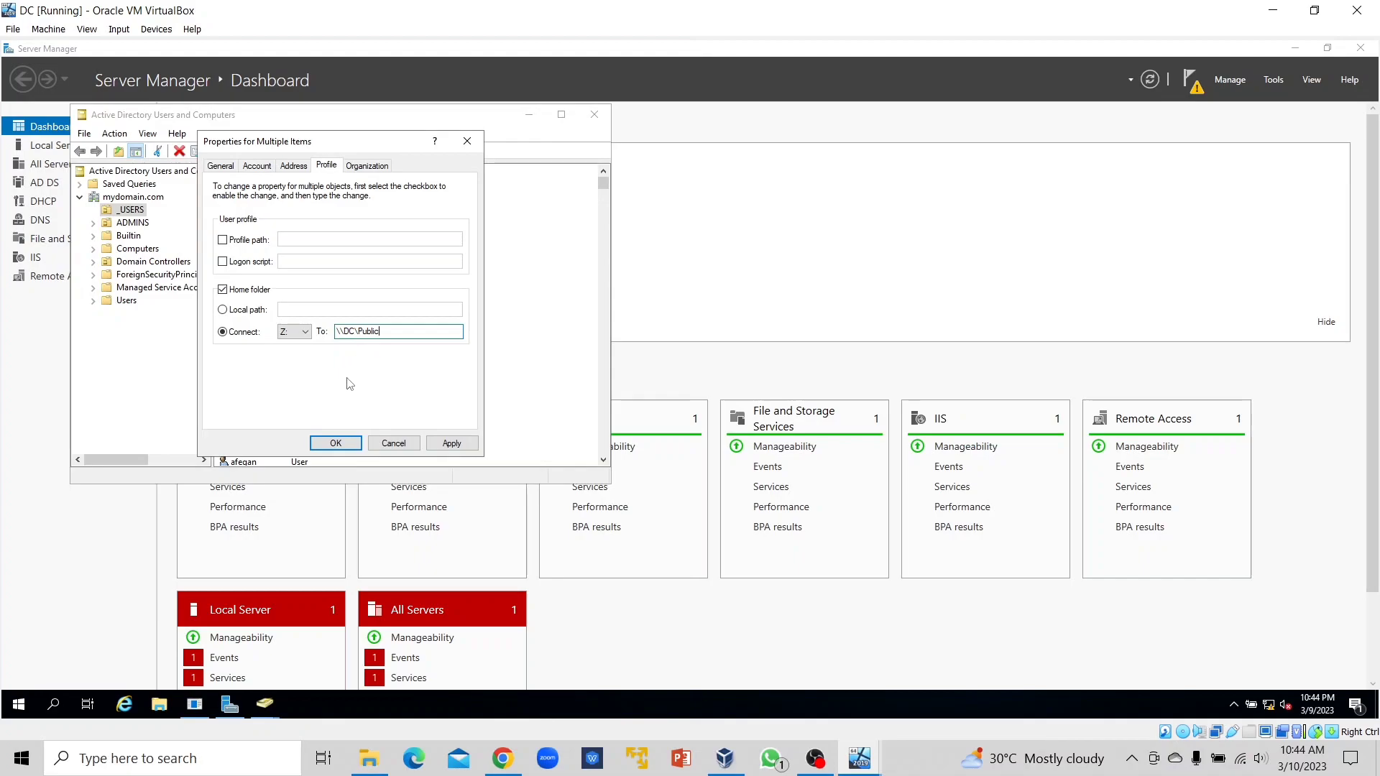
# Check C:\Public's Sharing tab to confirm its \\DC\Public network path.
pyautogui.click(159, 706)
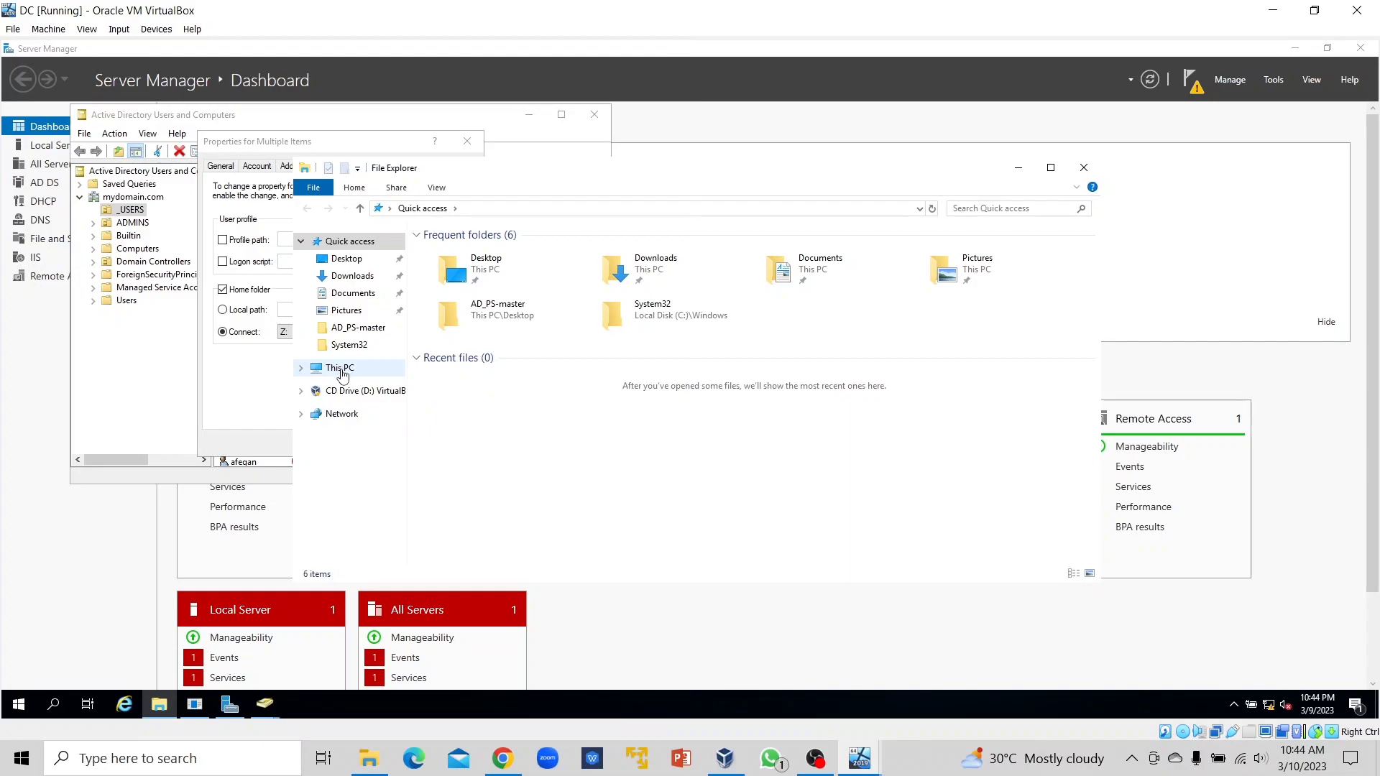
pyautogui.click(341, 372)
pyautogui.doubleClick(492, 403)
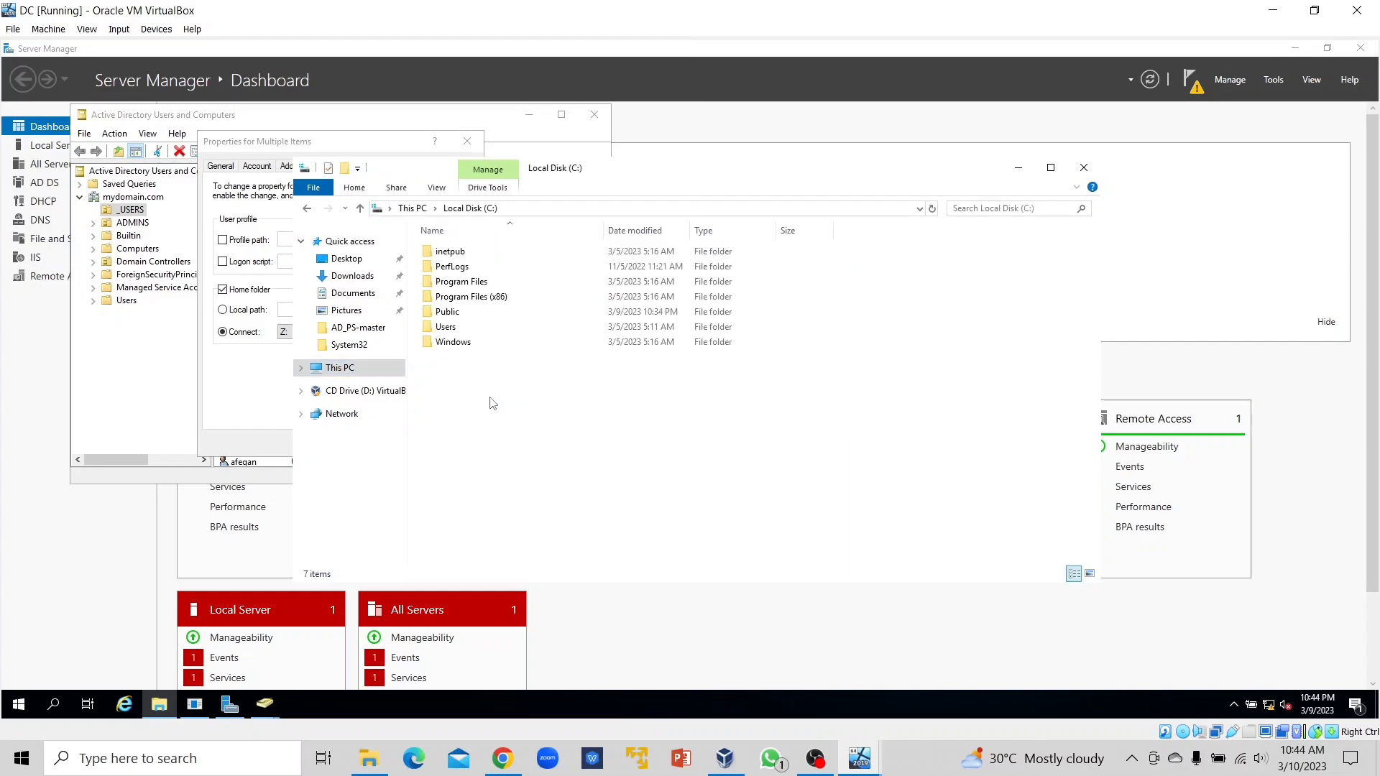
pyautogui.rightClick(459, 313)
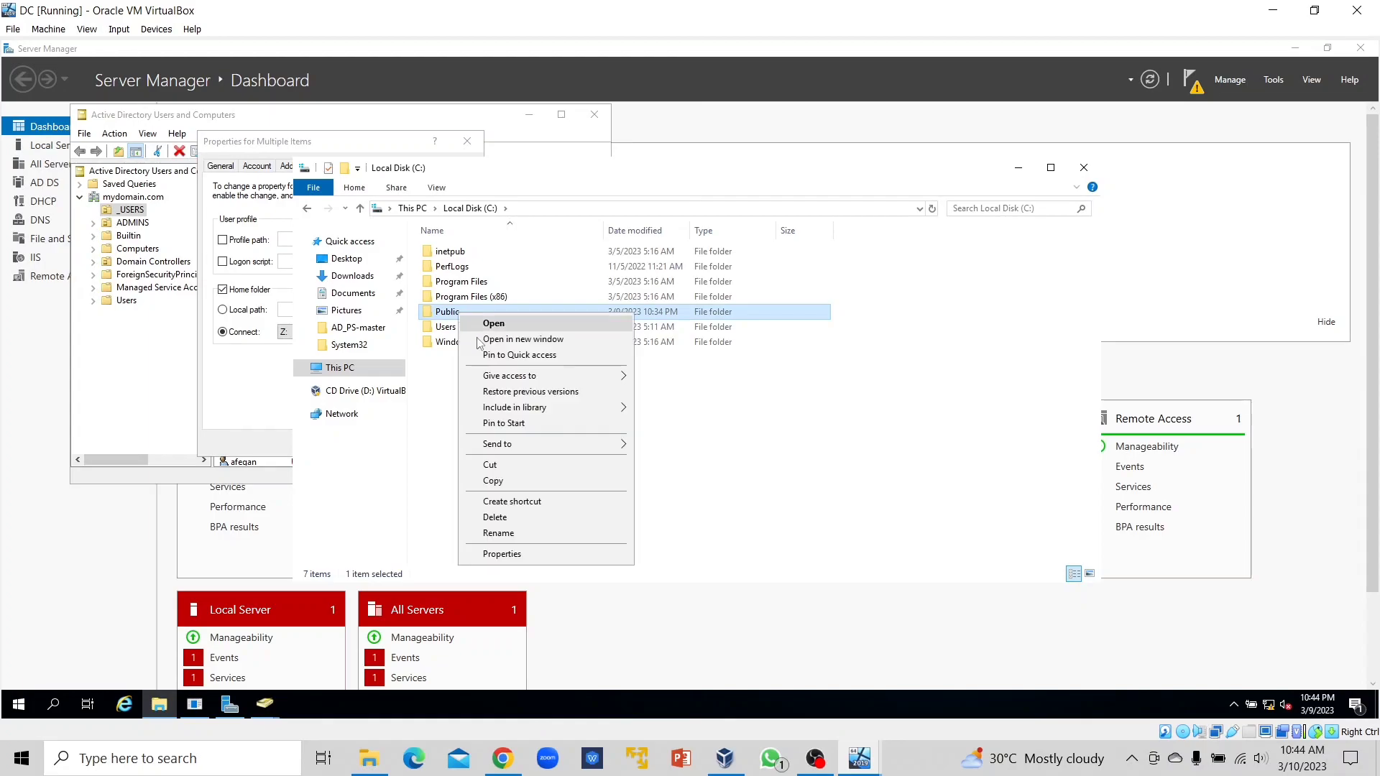
pyautogui.click(521, 552)
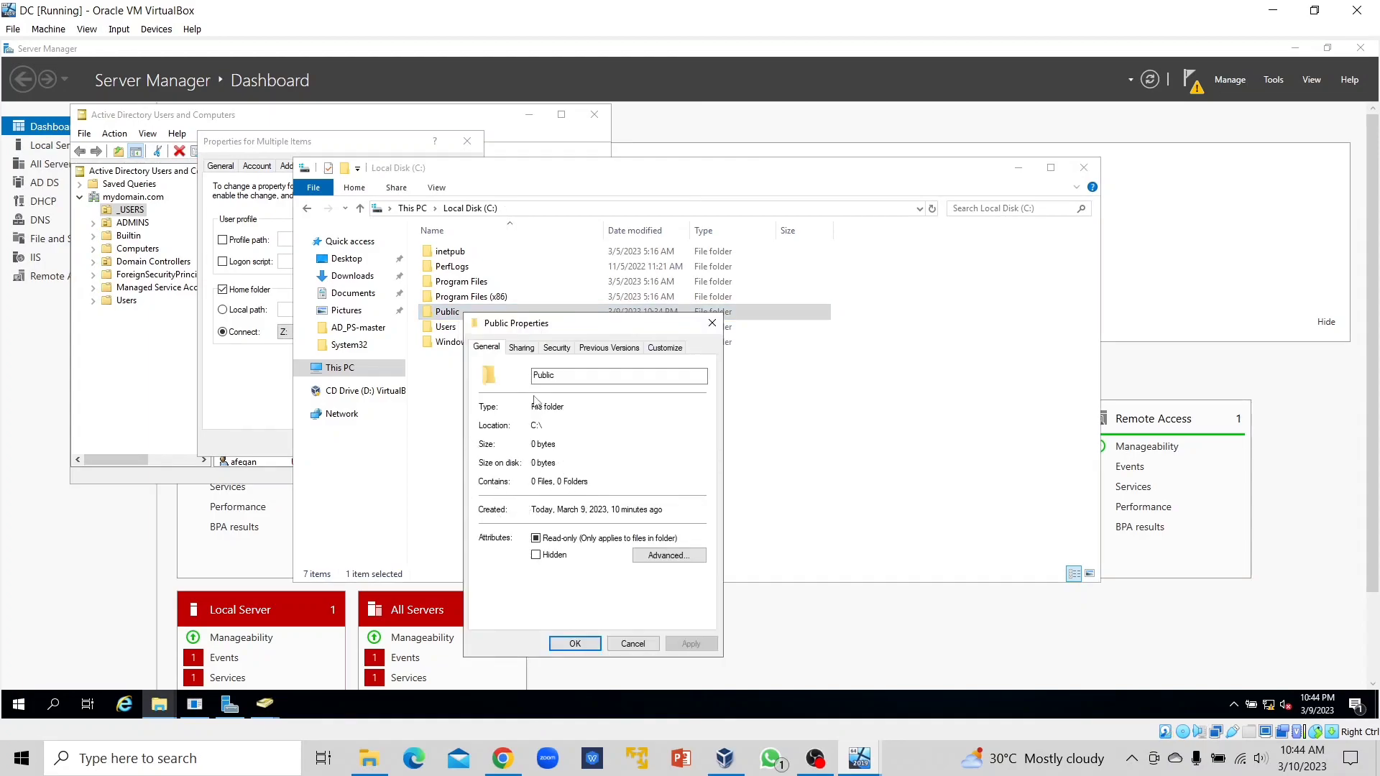
pyautogui.click(523, 350)
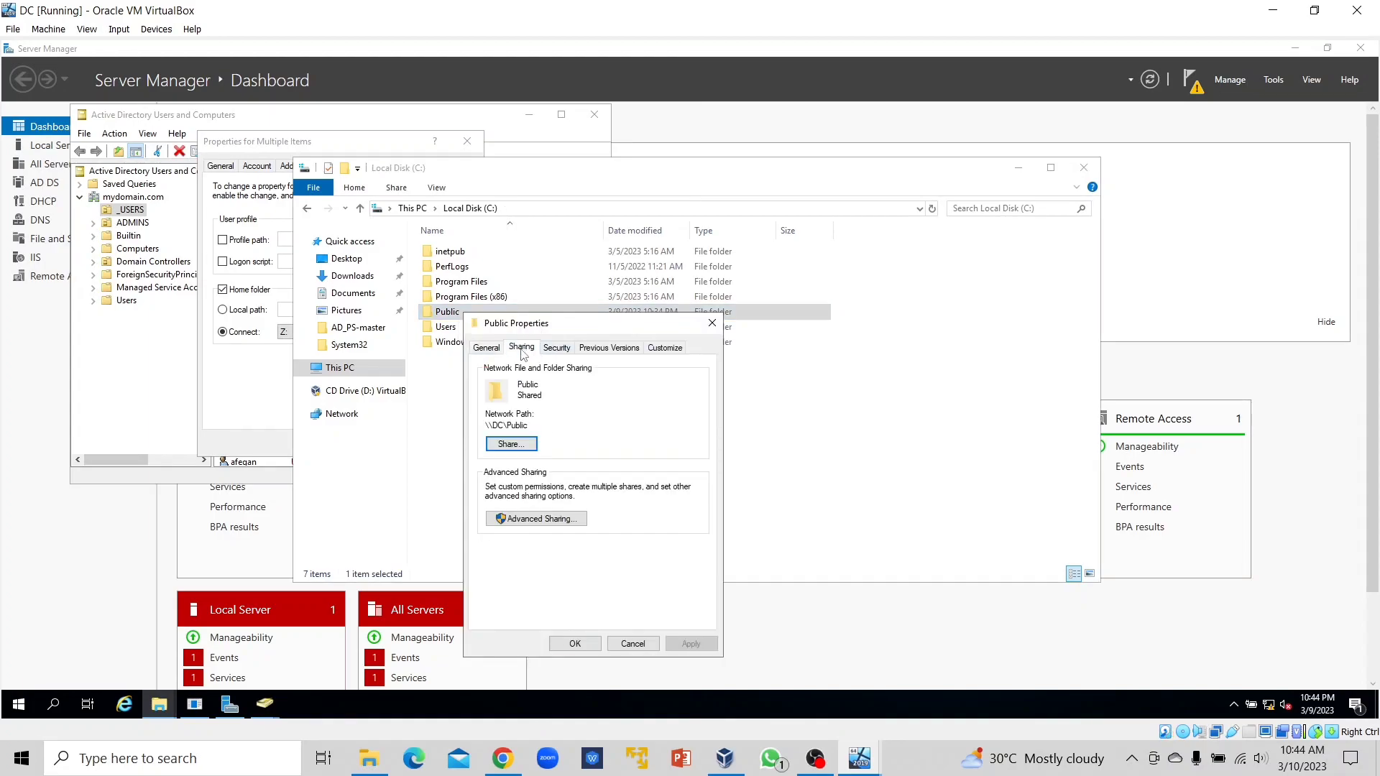
# Close the folder properties and Explorer, then apply the users' Z: home-folder settings.
pyautogui.click(711, 324)
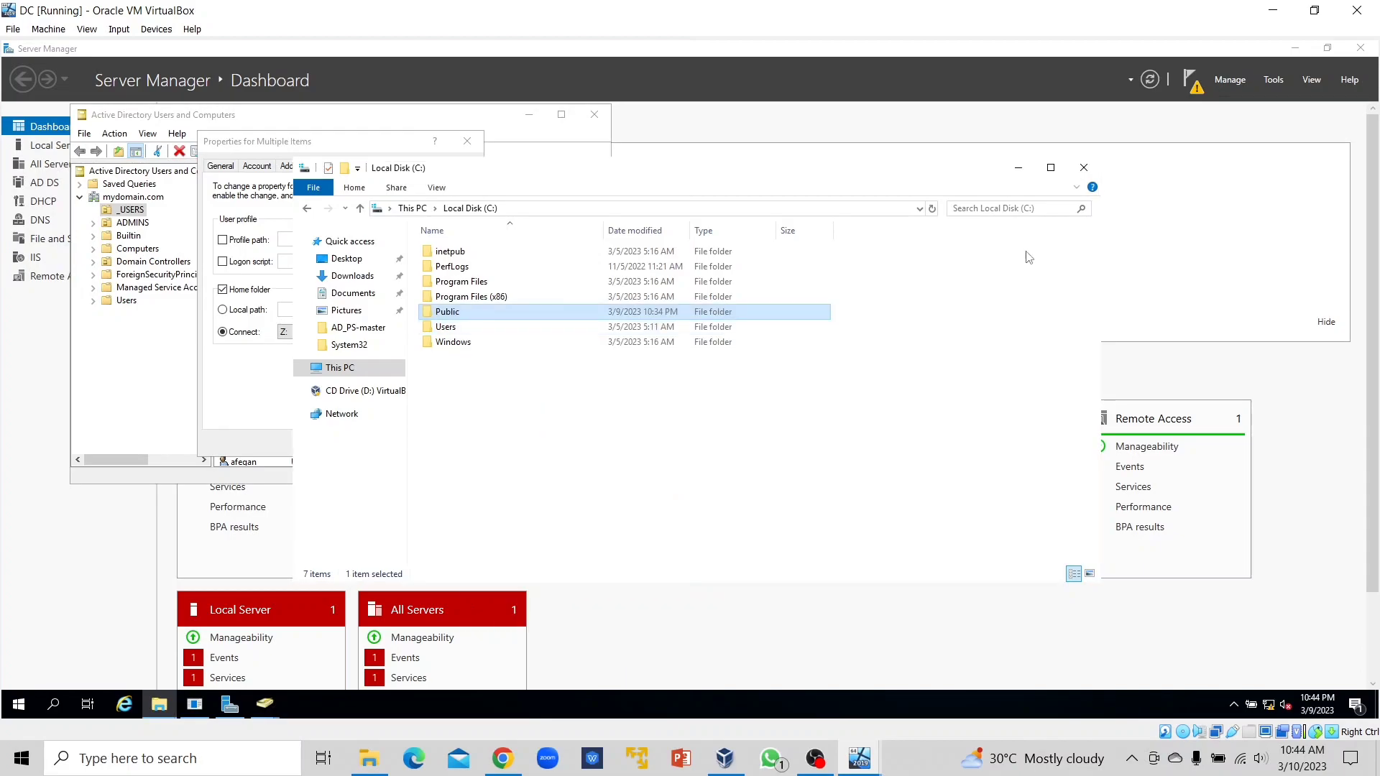
pyautogui.click(1084, 167)
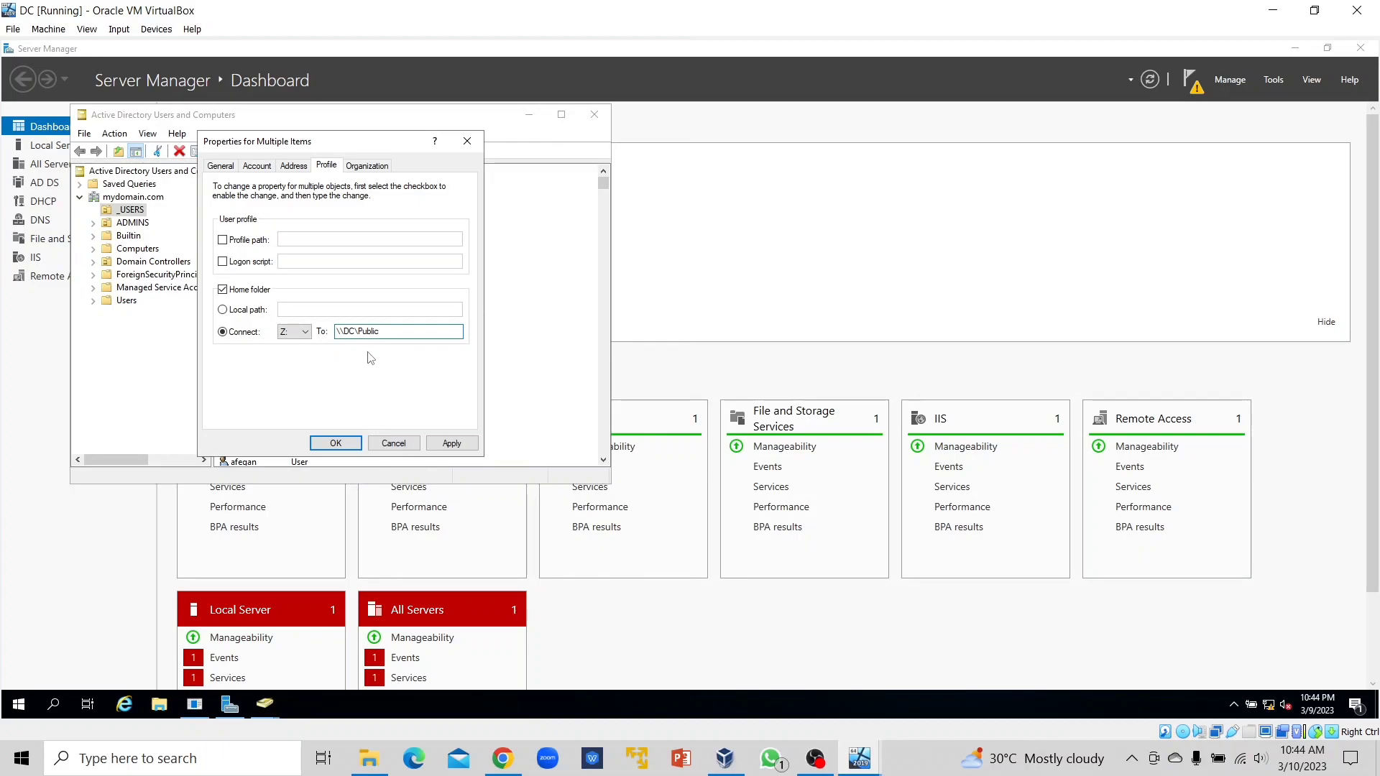
pyautogui.click(338, 445)
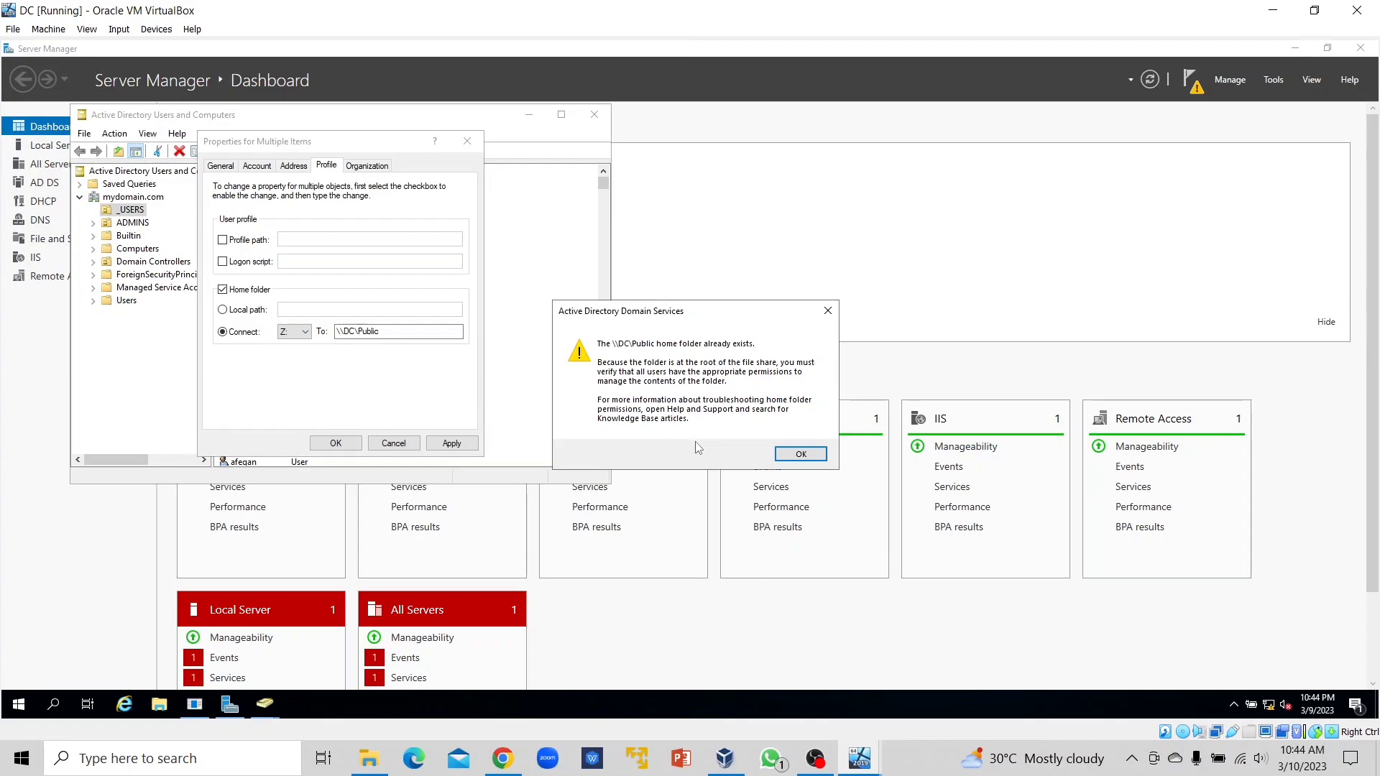
# Acknowledge the existing home-folder warning and close Active Directory Users and Computers.
pyautogui.click(801, 454)
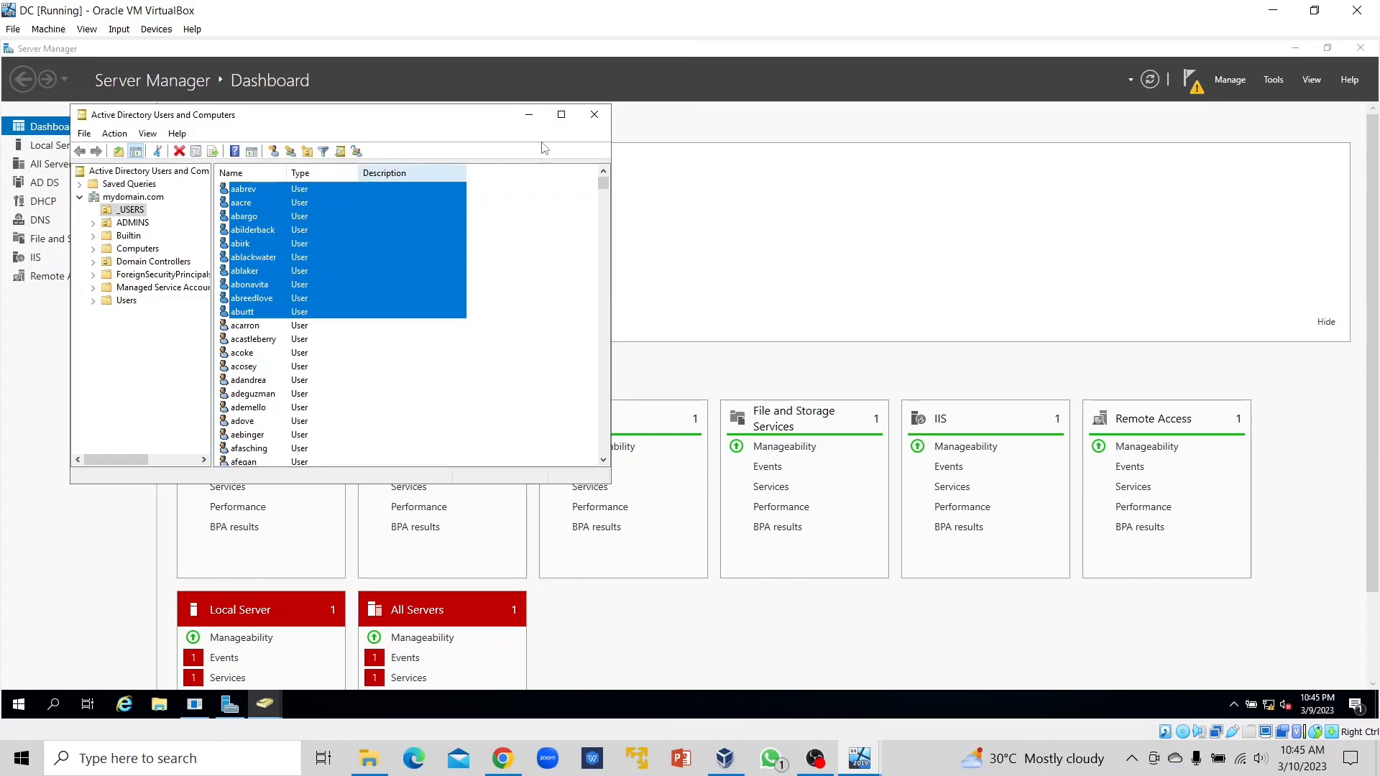
pyautogui.click(523, 230)
pyautogui.click(595, 115)
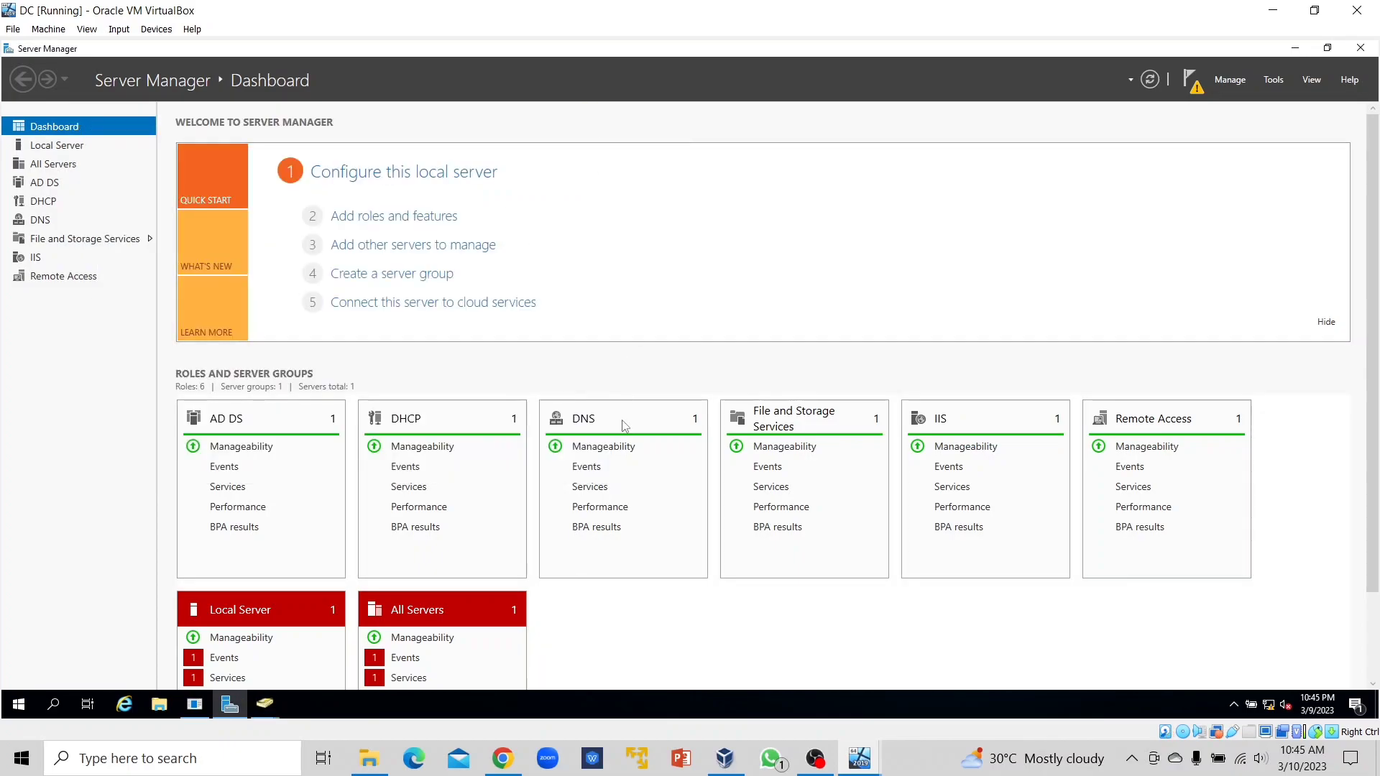
# Switch to the HelpDesk VM, wake the sign-in screen and submit the domain user's password.
pyautogui.moveTo(871, 772)
pyautogui.click(956, 665)
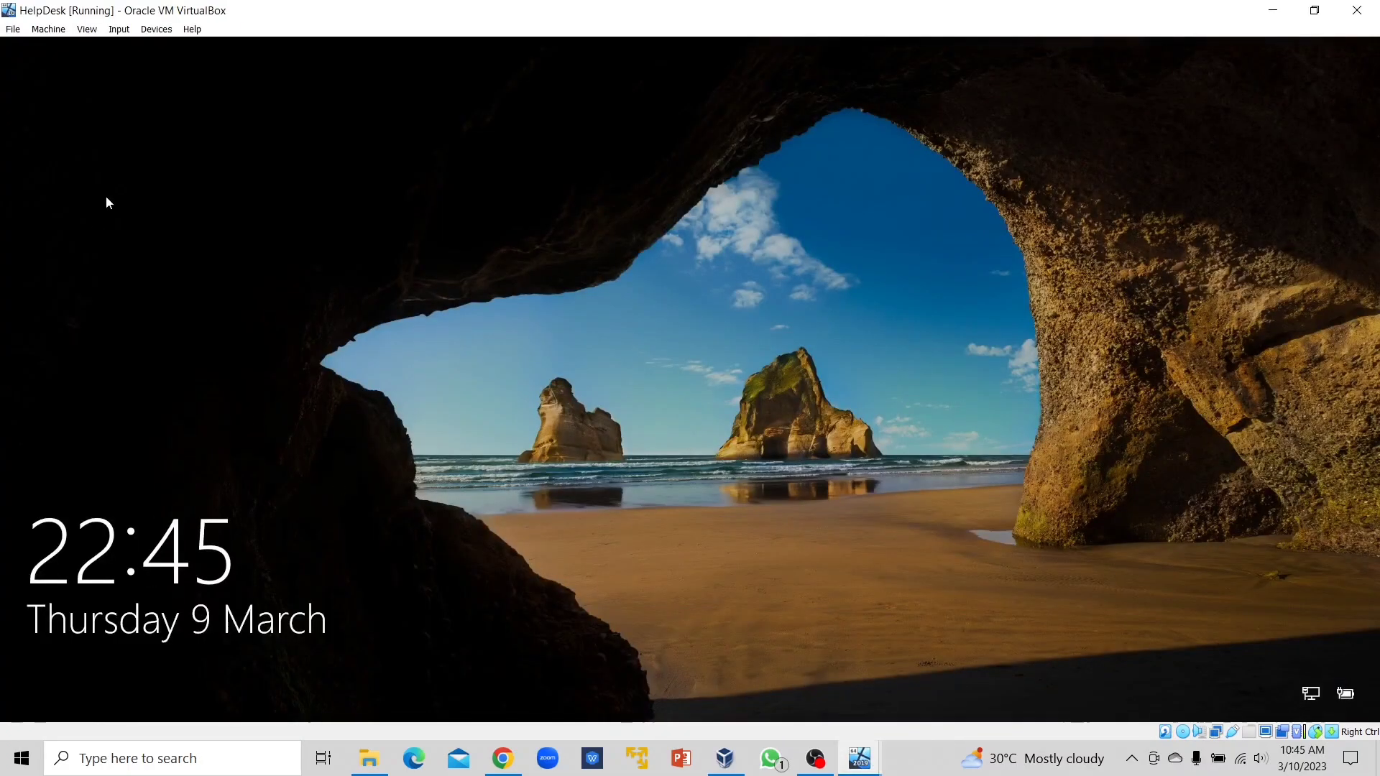
pyautogui.click(121, 30)
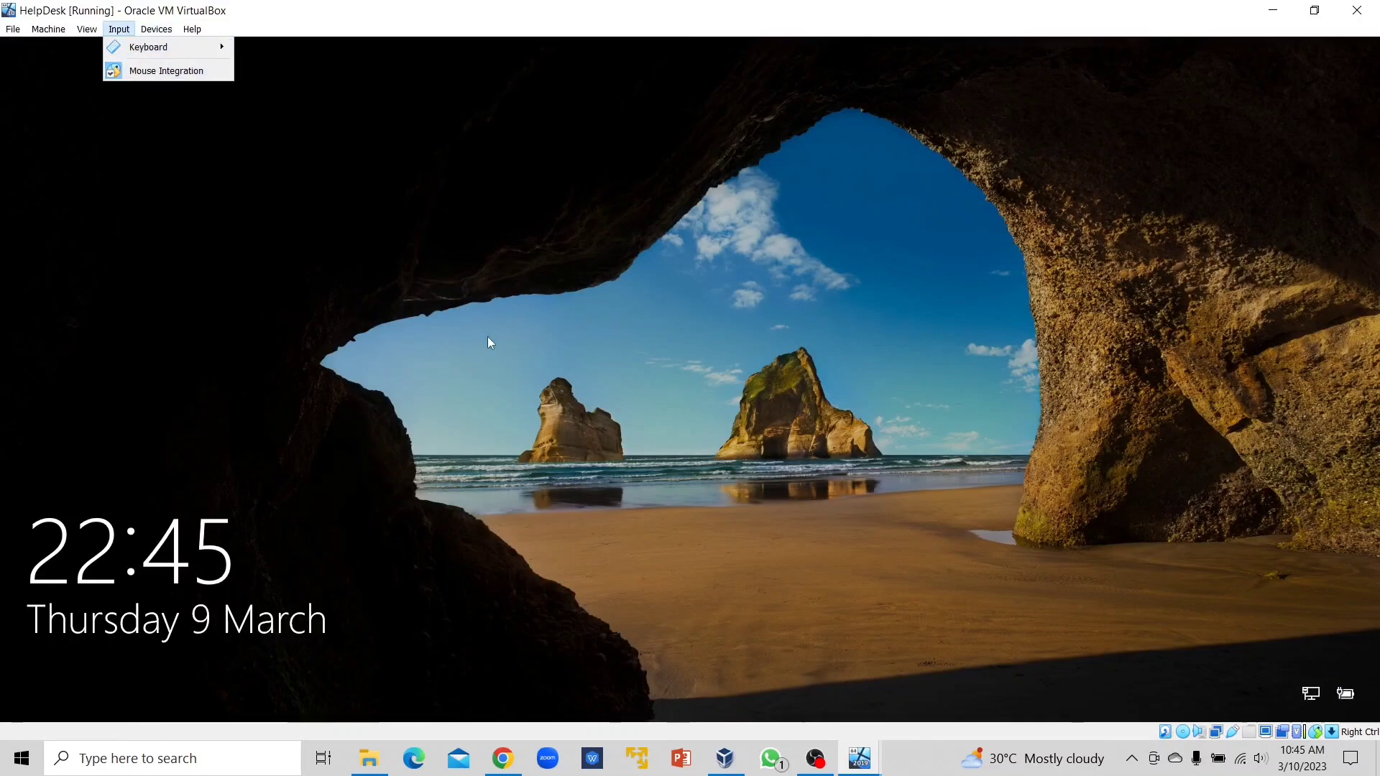
pyautogui.click(541, 400)
pyautogui.click(539, 399)
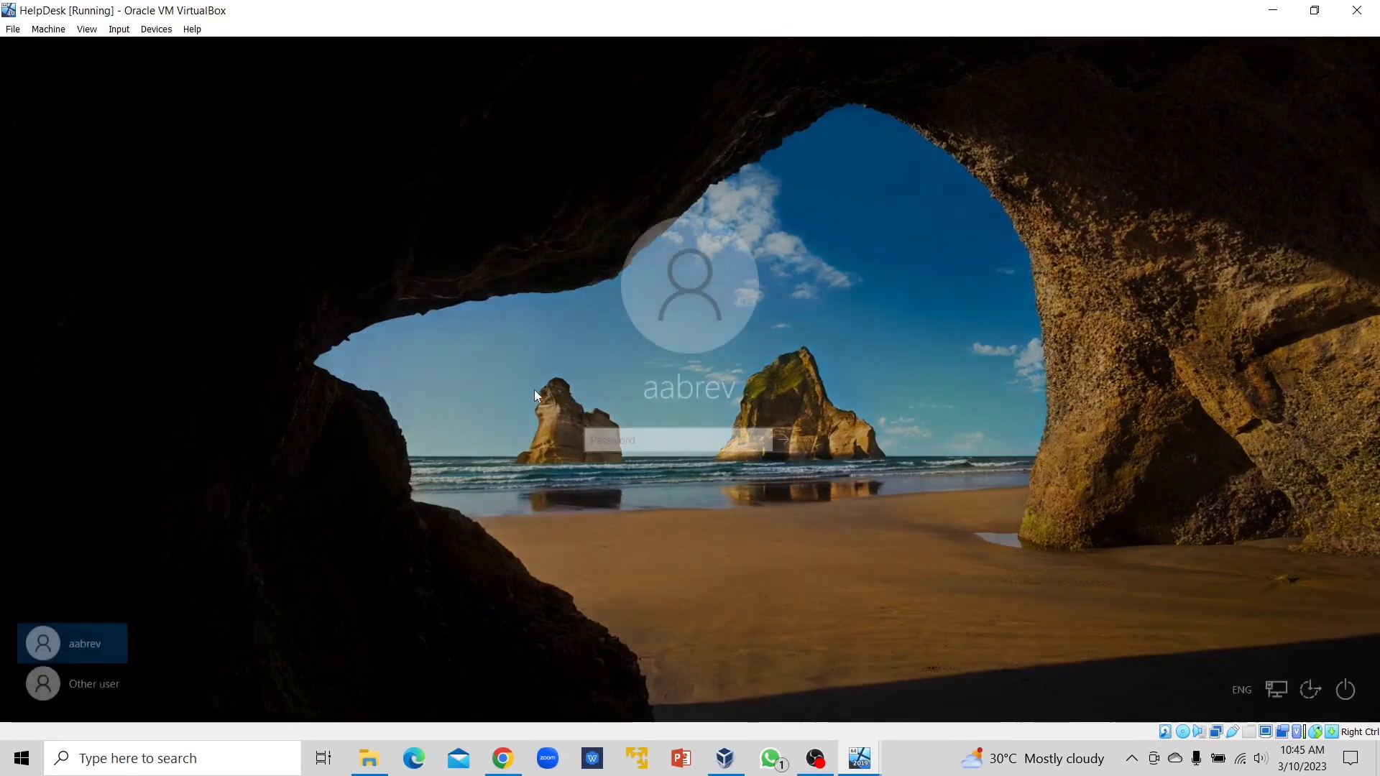
pyautogui.write('********')
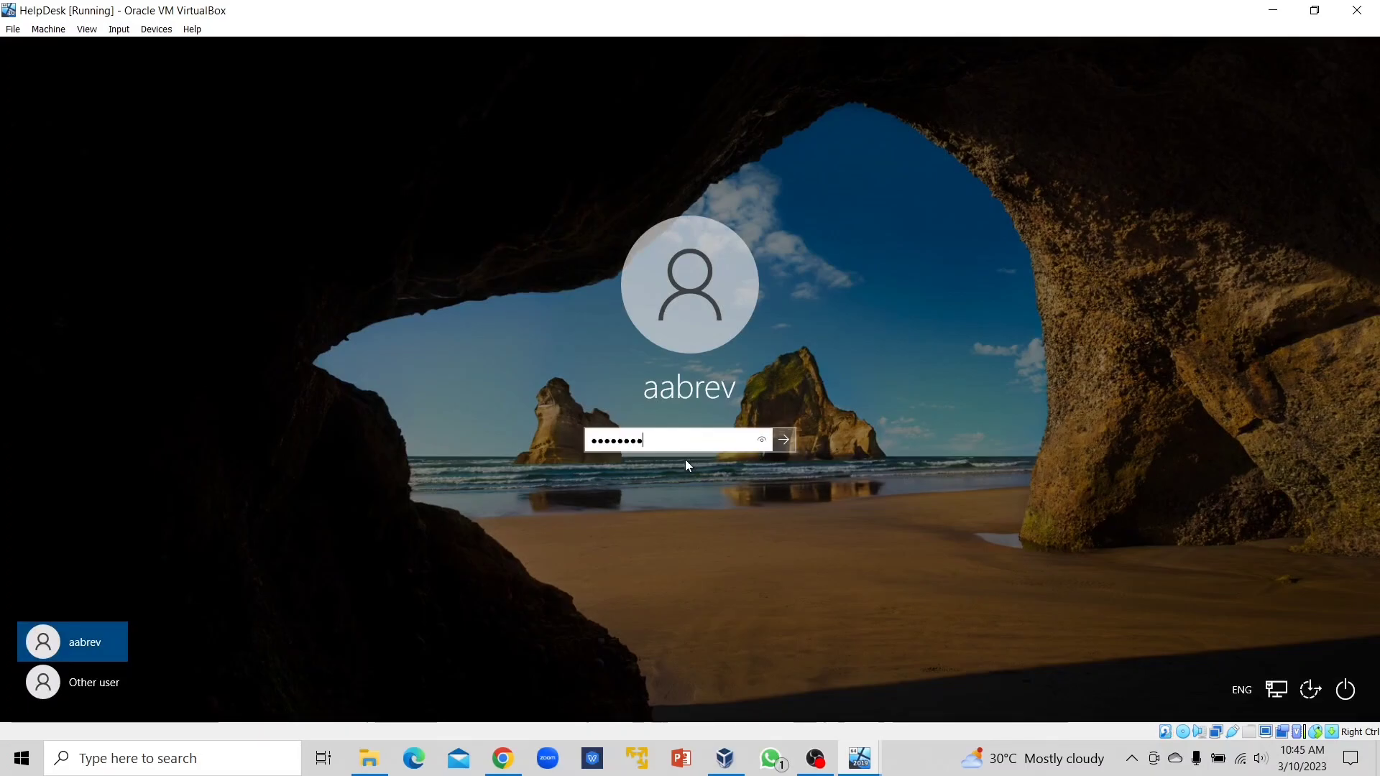
pyautogui.click(784, 440)
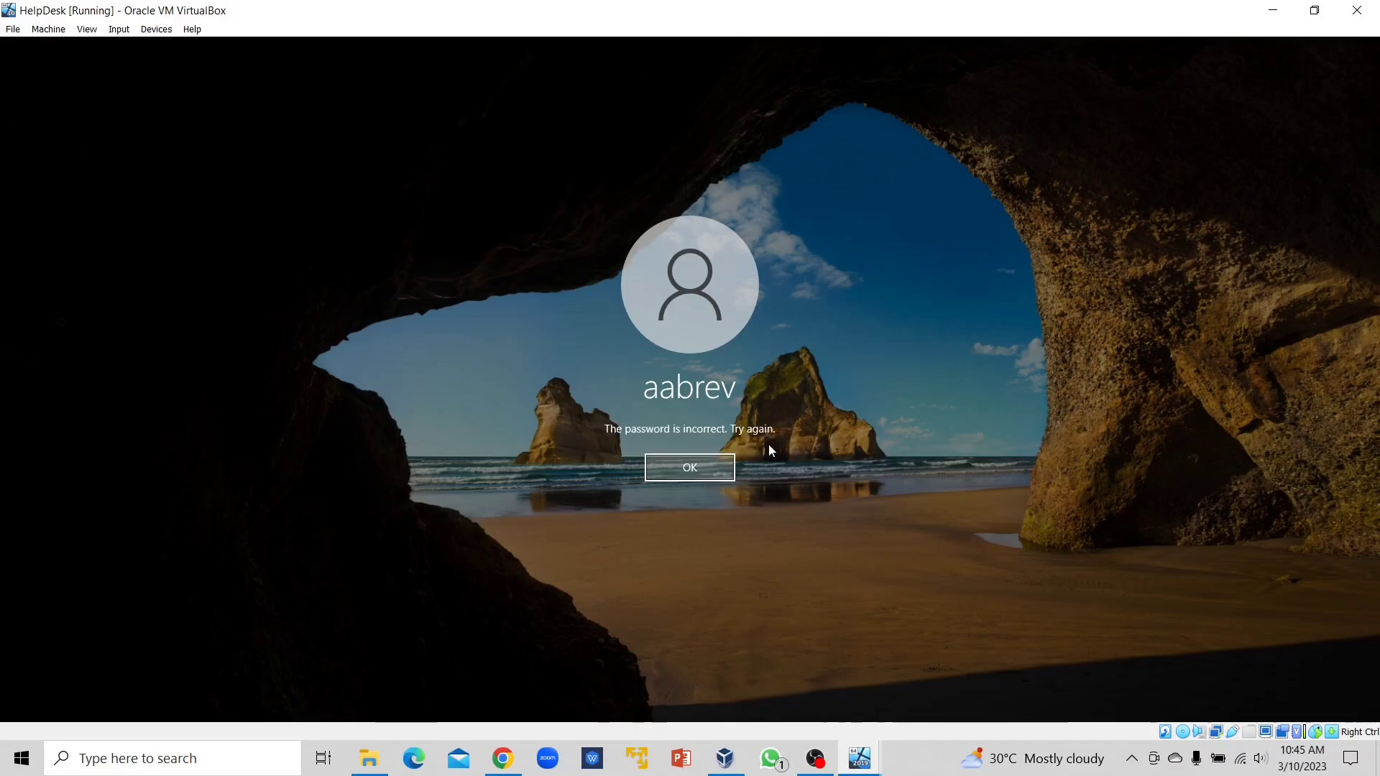
# Dismiss the incorrect-password message, retype the password and sign in to the desktop.
pyautogui.click(711, 466)
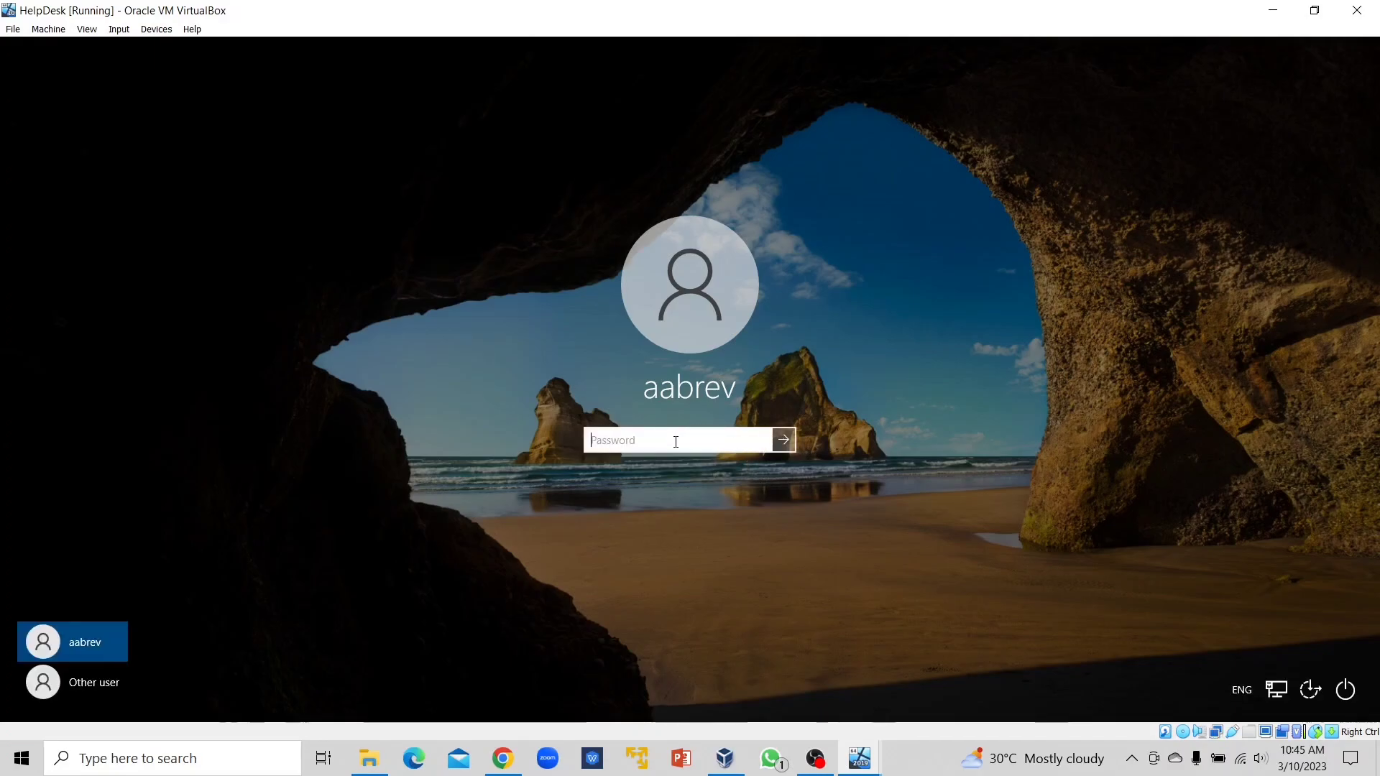
pyautogui.write('••')
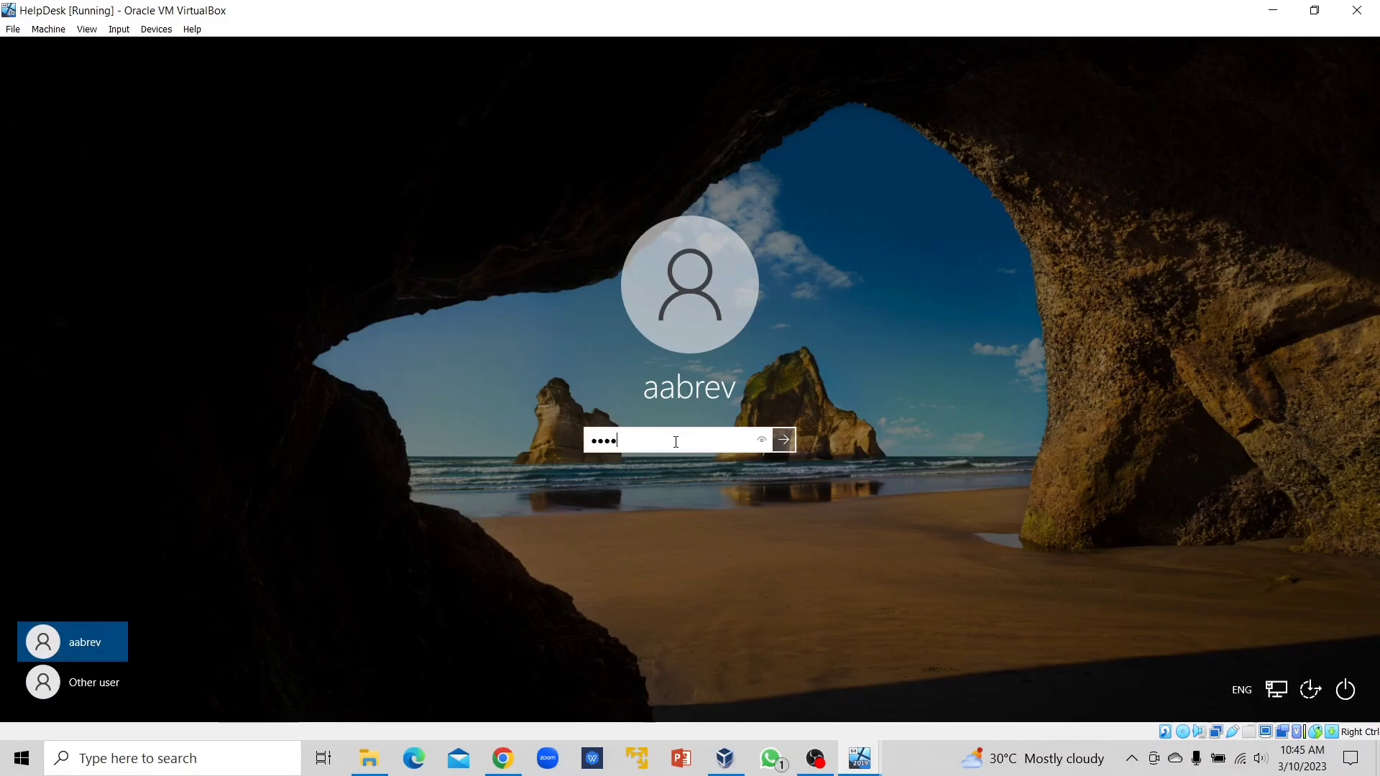
pyautogui.press('BackSpace')
pyautogui.press('BackSpace')
pyautogui.press('BackSpace')
pyautogui.press('BackSpace')
pyautogui.write('p')
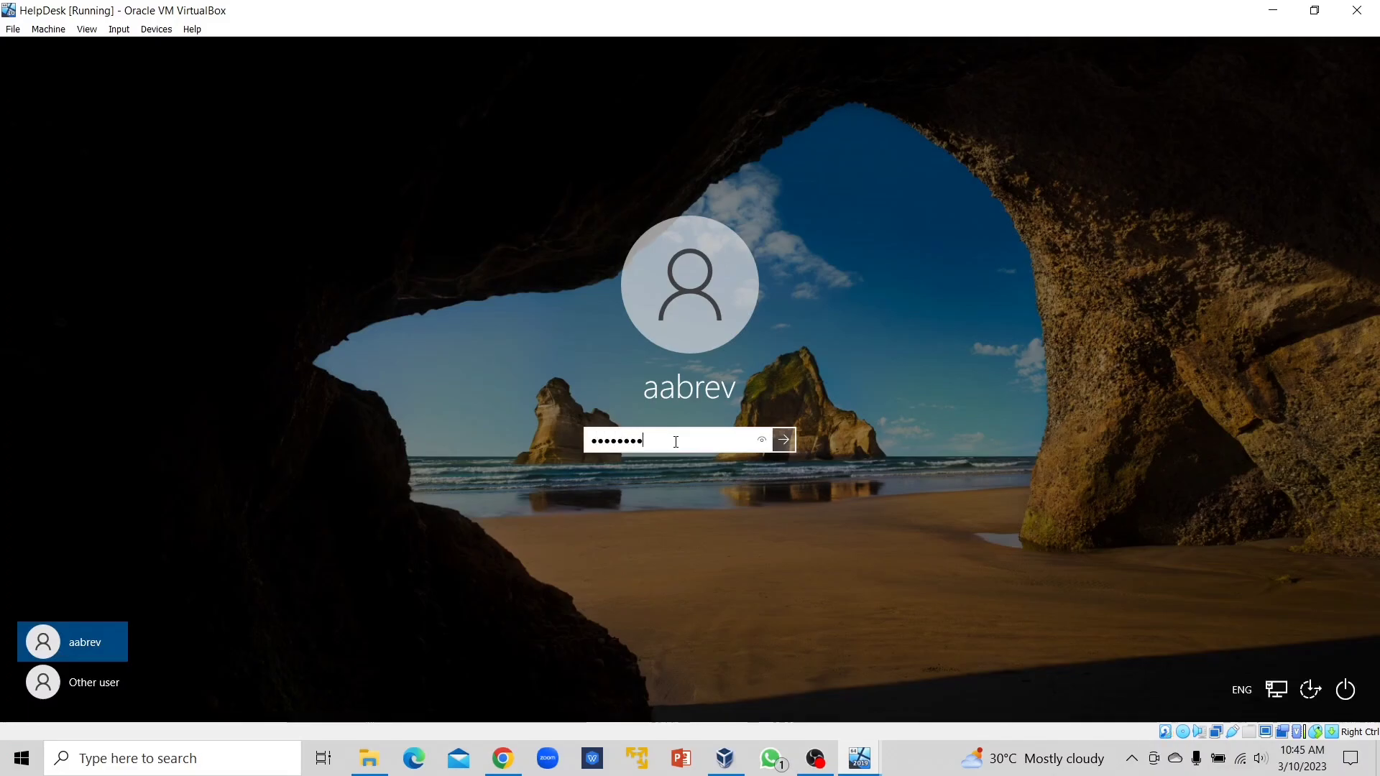
pyautogui.press('Return')
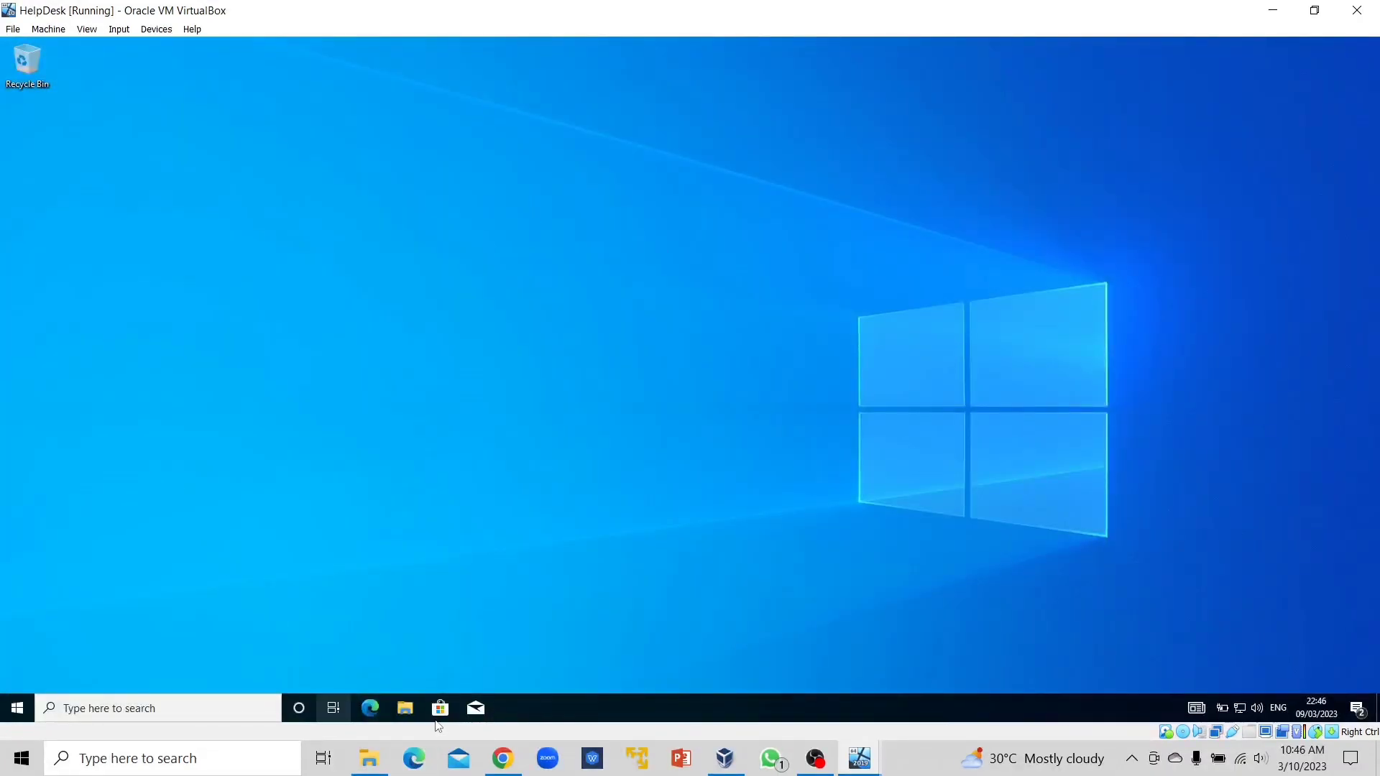
# Refresh This PC in File Explorer, confirming only the local disk and CD drive are listed.
pyautogui.click(406, 711)
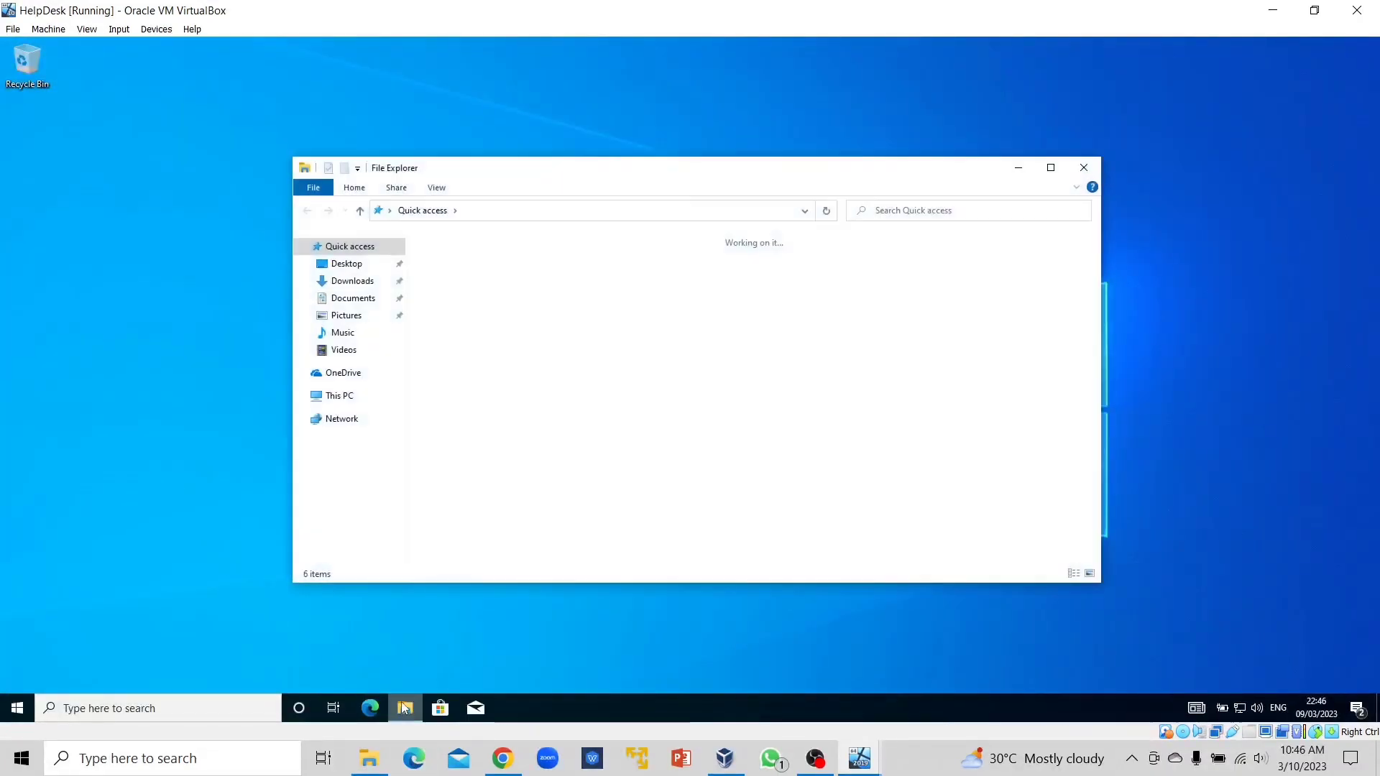
pyautogui.click(330, 398)
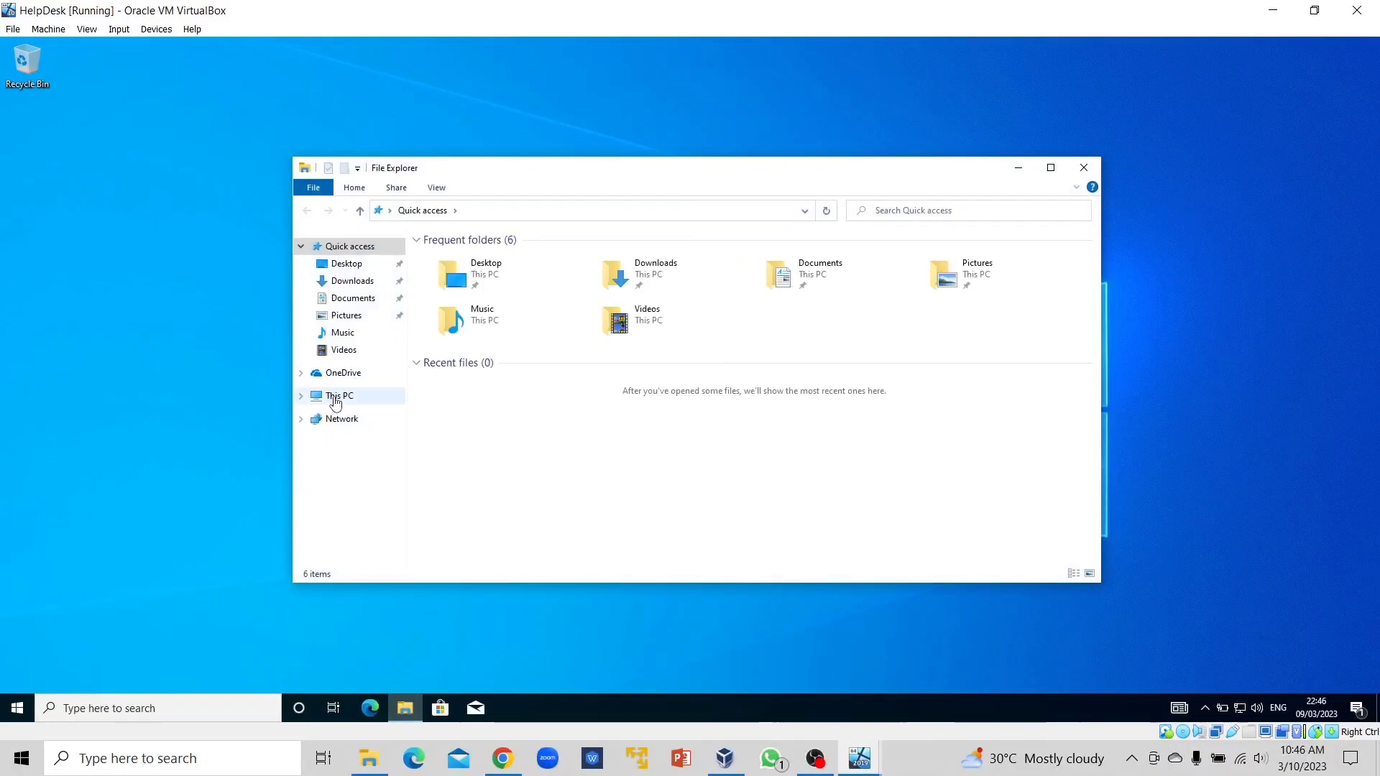
pyautogui.rightClick(566, 505)
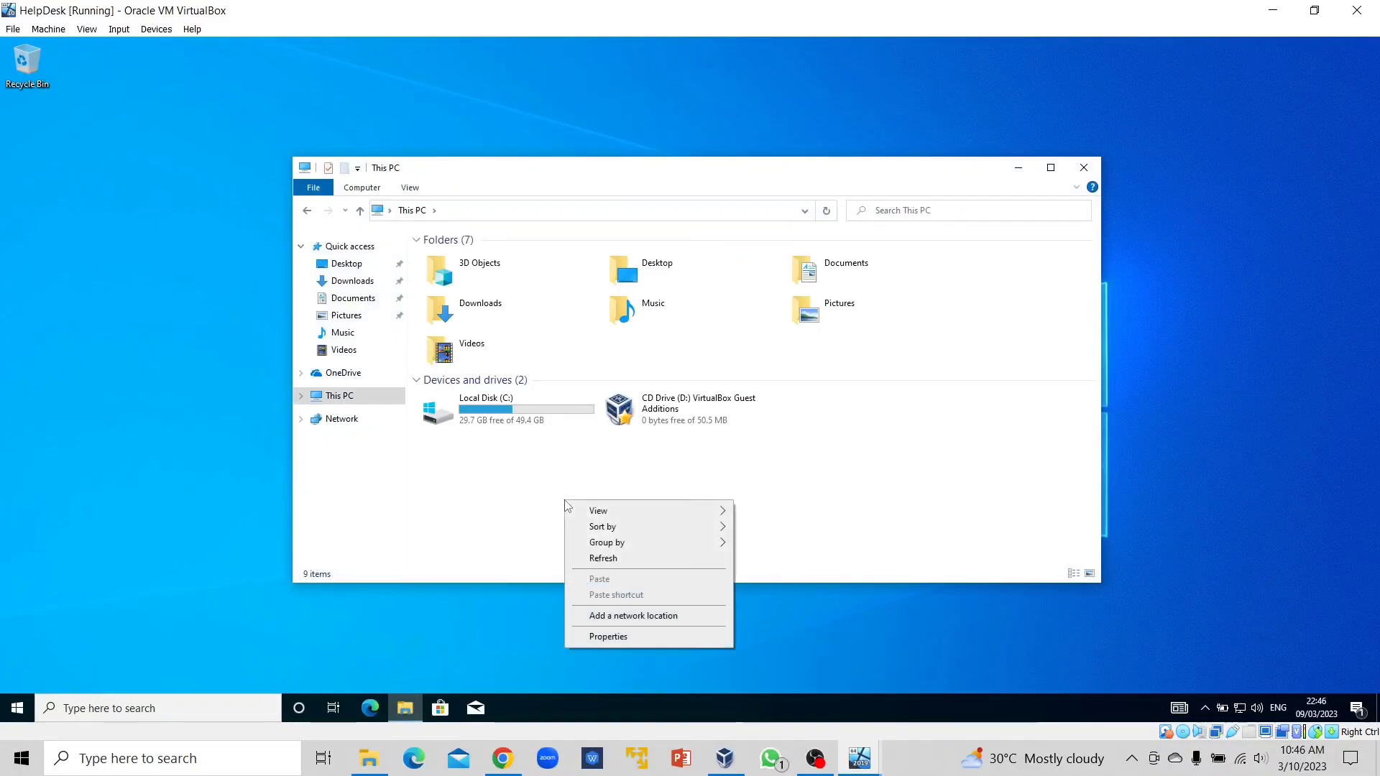
pyautogui.click(612, 558)
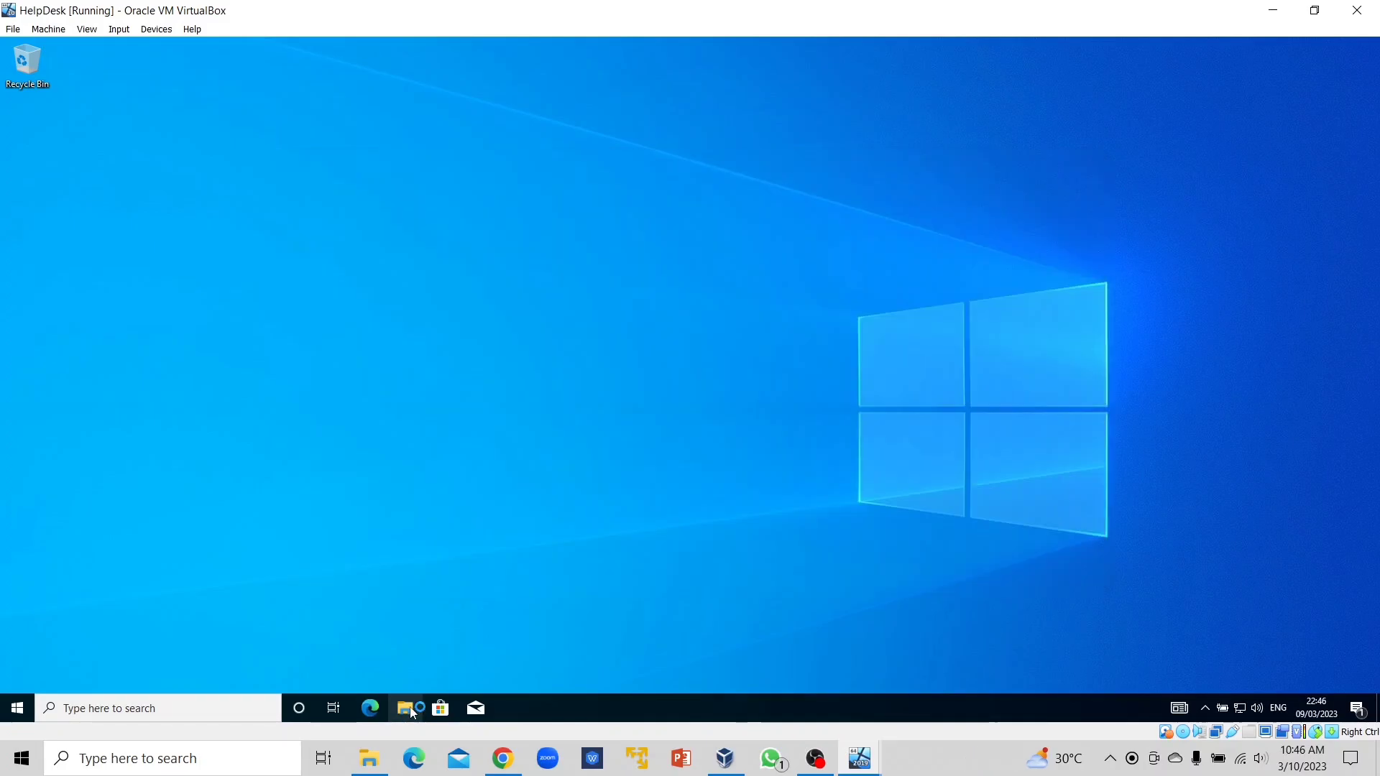
# Close File Explorer and bring up the HelpDesk VM's Start menu.
pyautogui.click(410, 709)
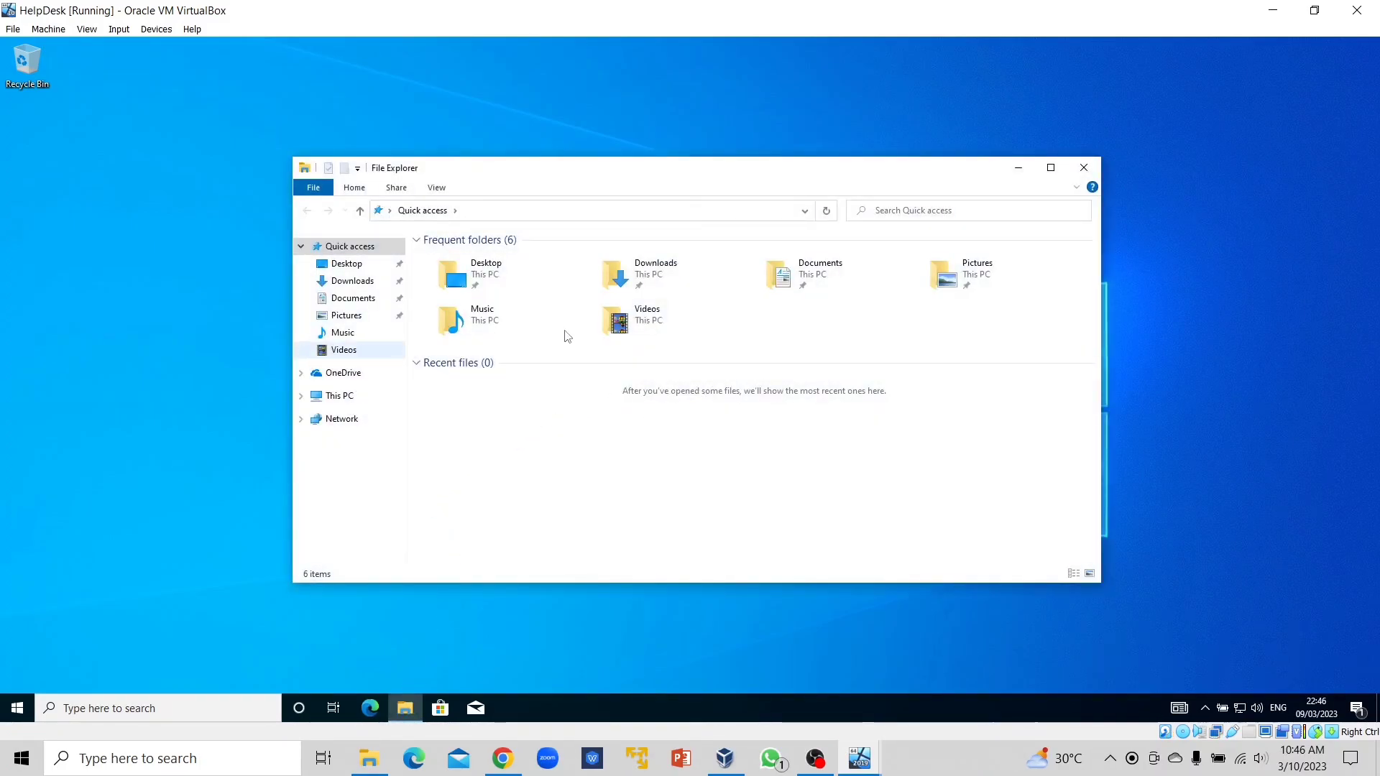
pyautogui.click(1092, 169)
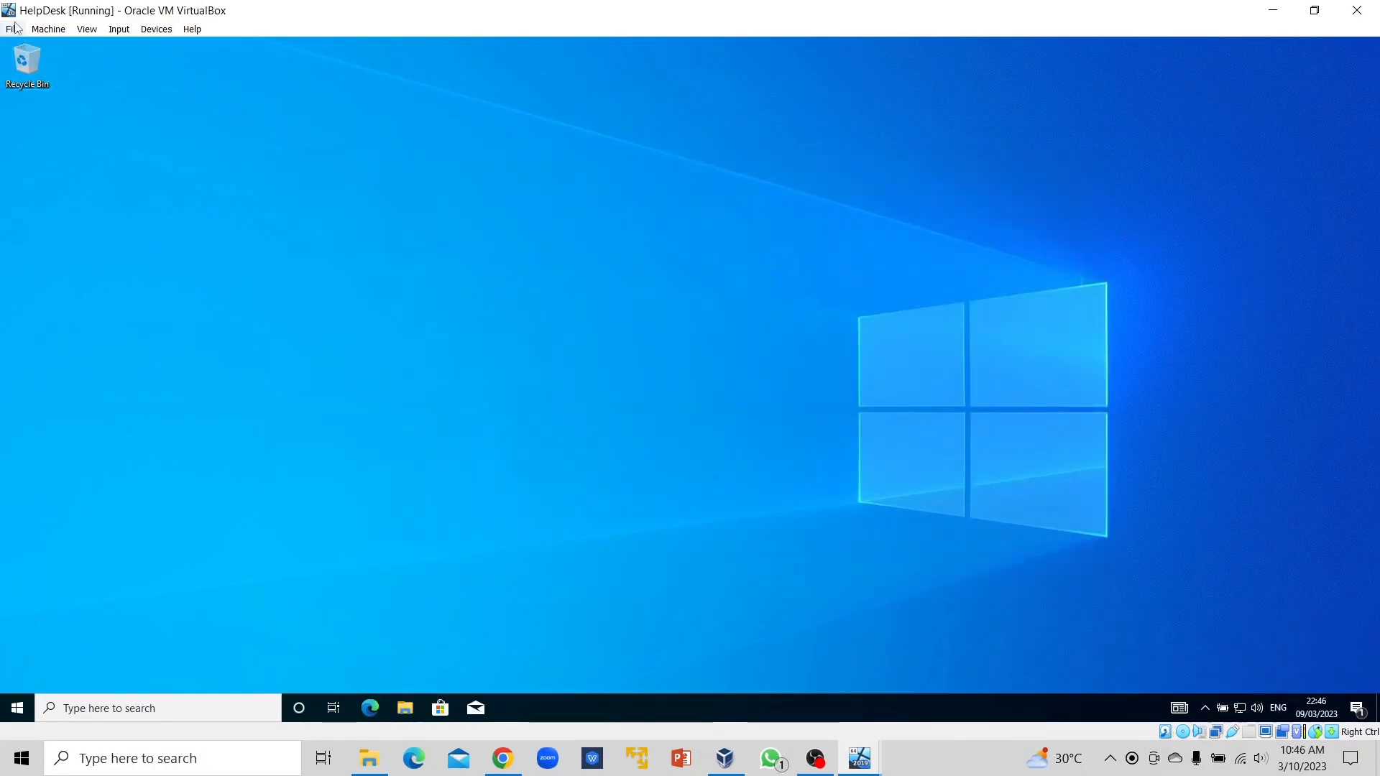
pyautogui.click(13, 29)
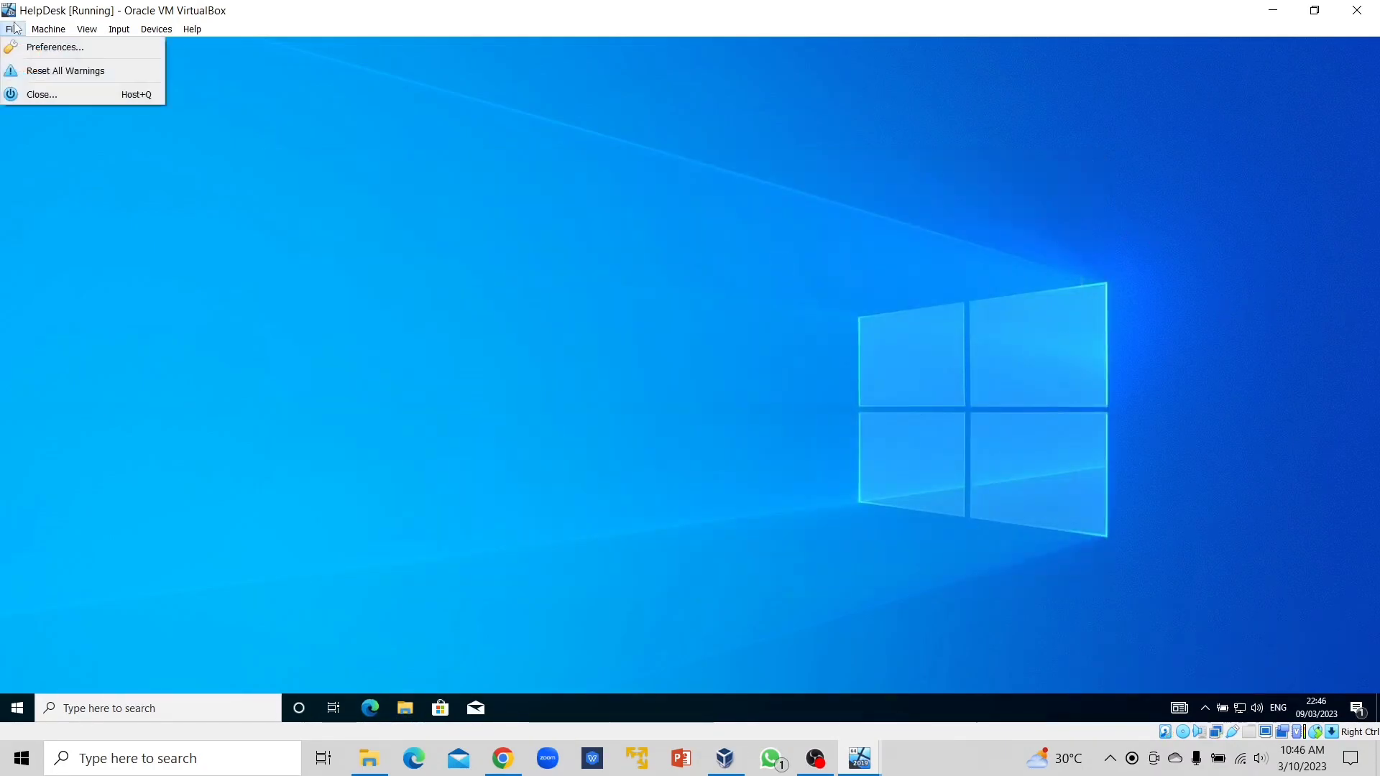
pyautogui.click(18, 710)
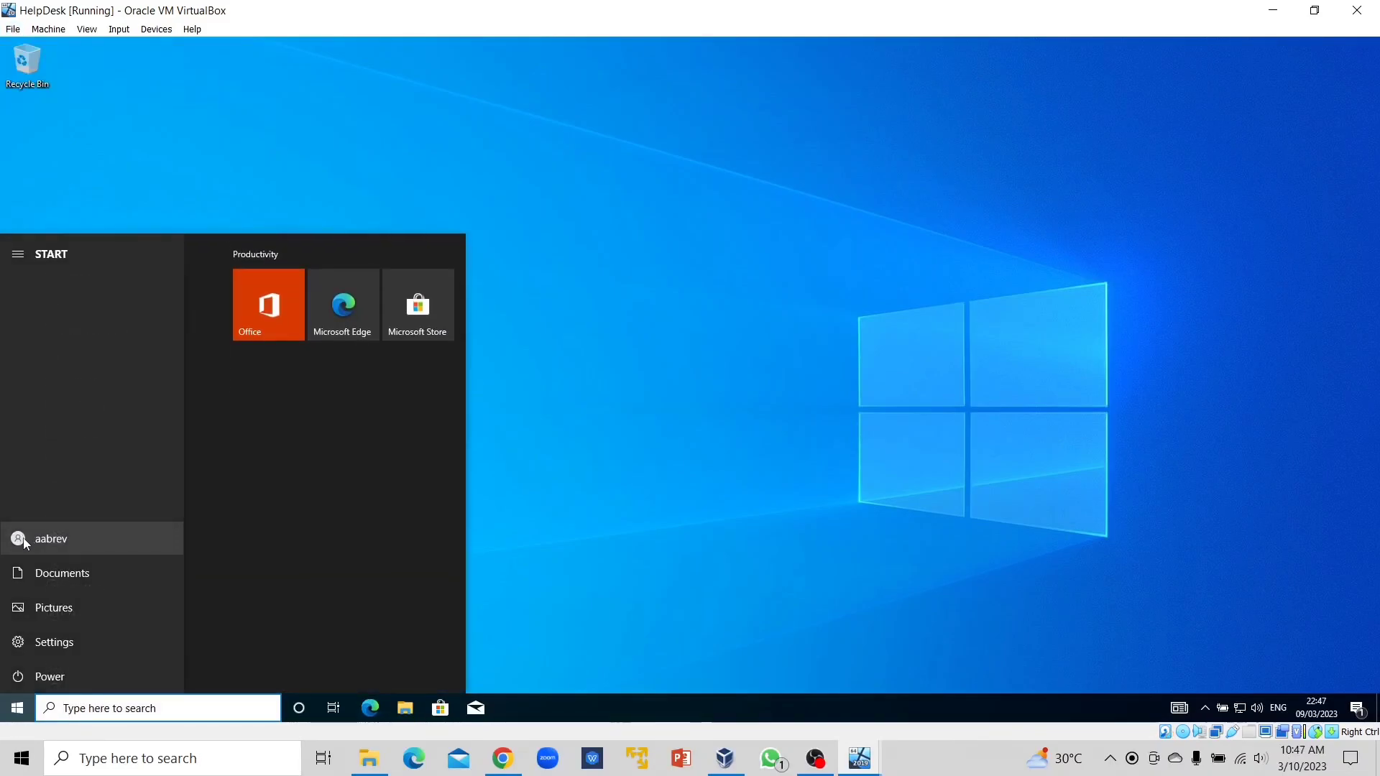
# Sign out, send Ctrl-Alt-Del to the VM and enter the next domain user's credentials.
pyautogui.click(24, 539)
pyautogui.click(34, 476)
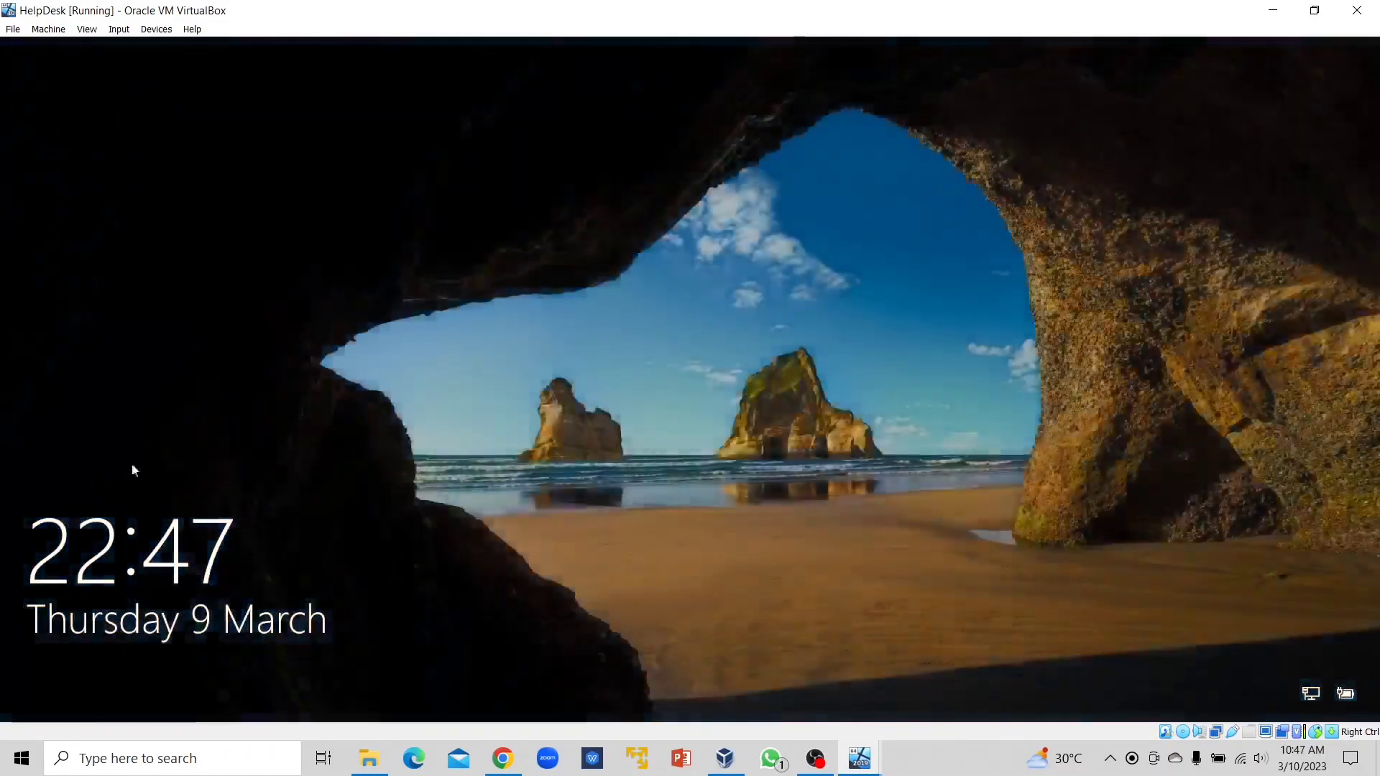
pyautogui.click(119, 30)
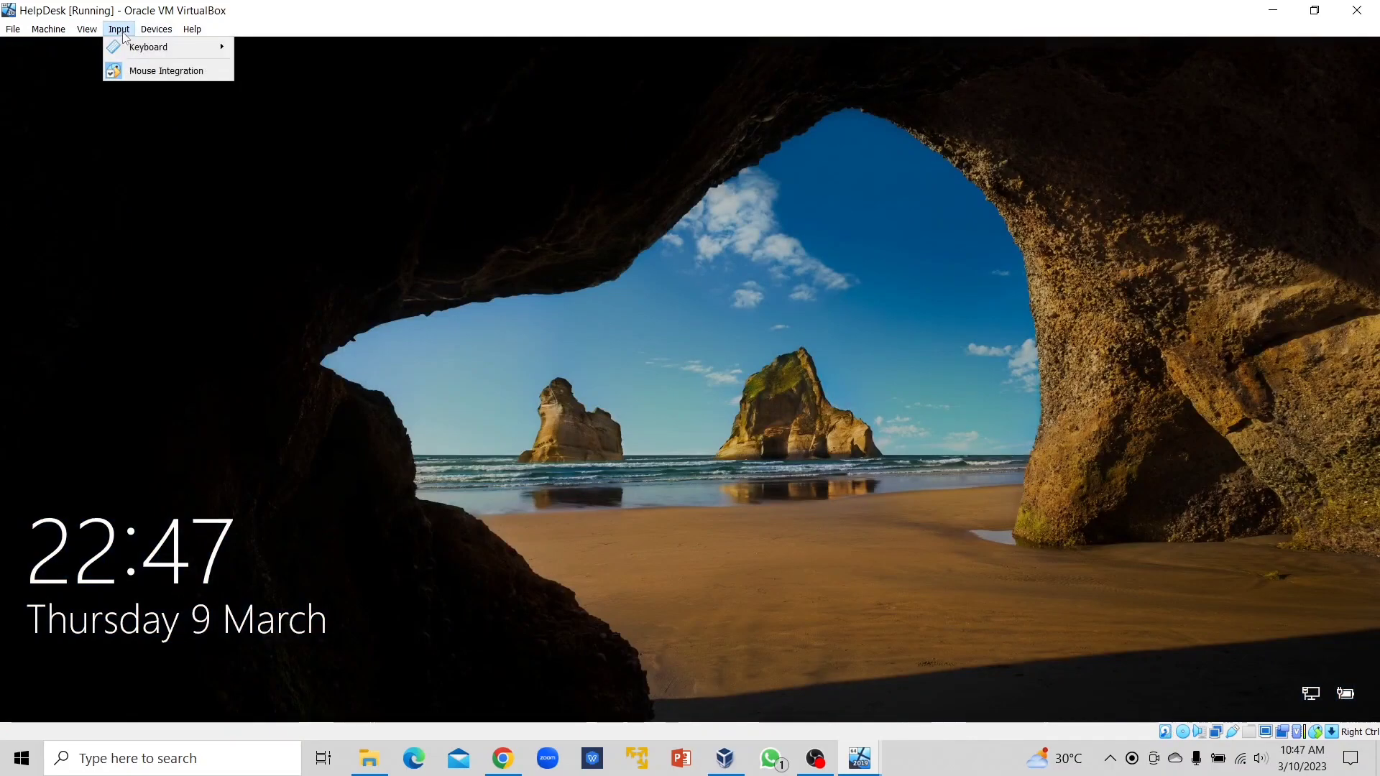
pyautogui.moveTo(153, 51)
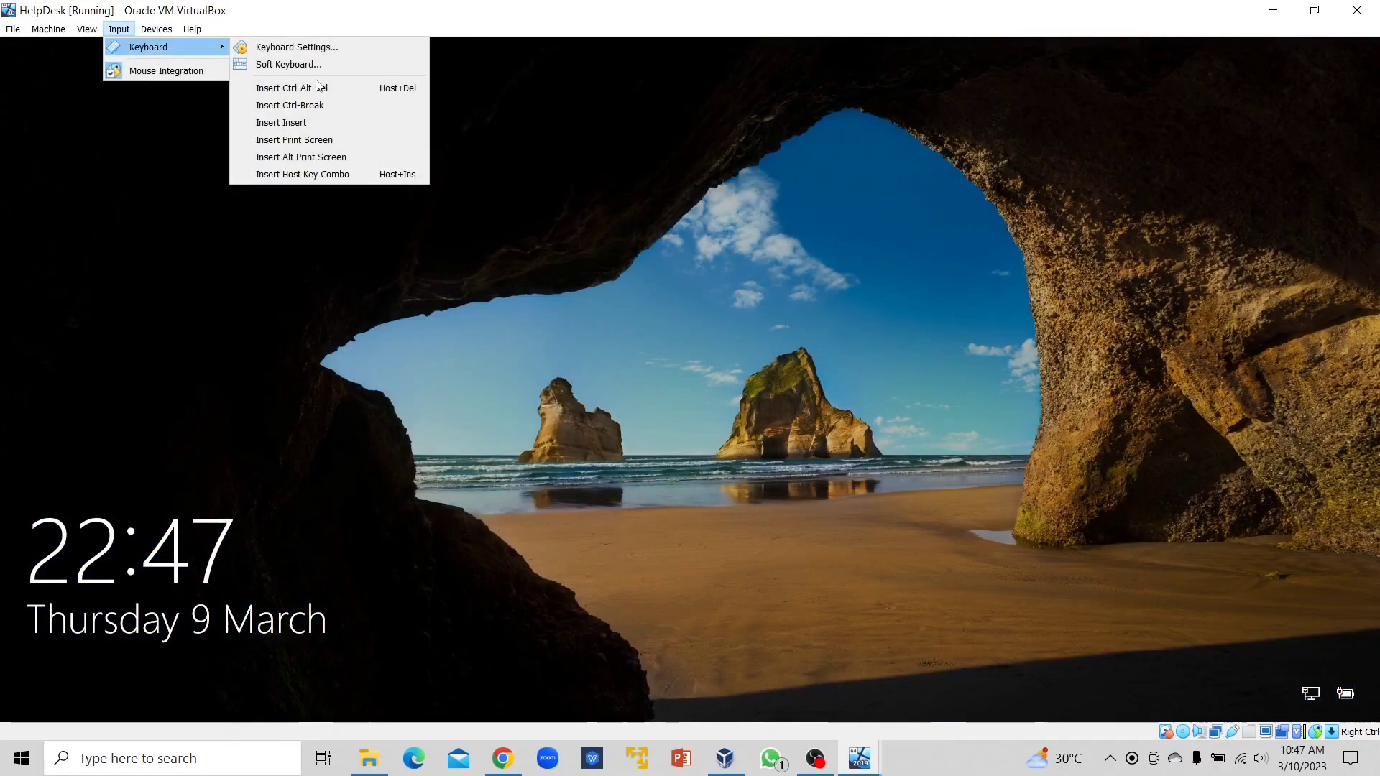
pyautogui.click(292, 88)
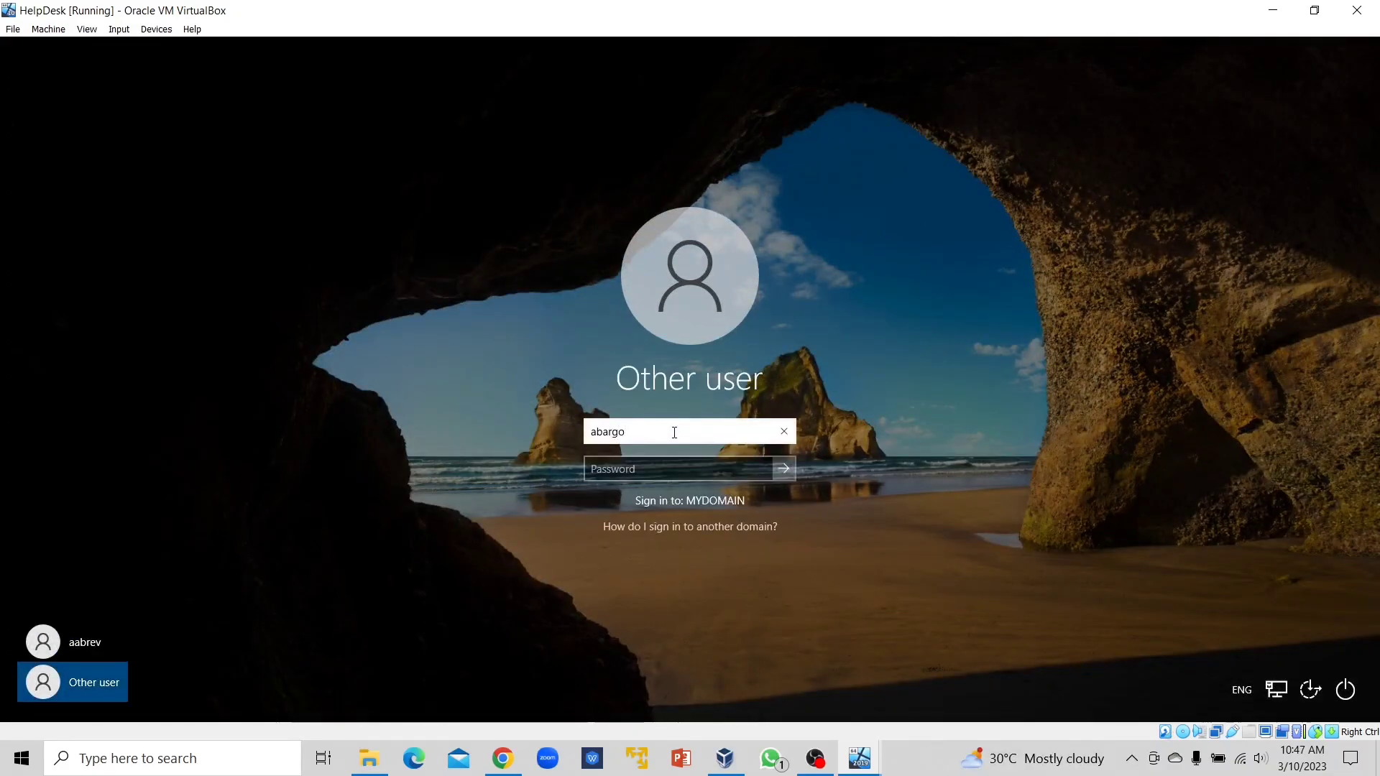
pyautogui.write('a')
pyautogui.press('Tab')
pyautogui.write('Pa$$w0rd1')
pyautogui.press('Return')
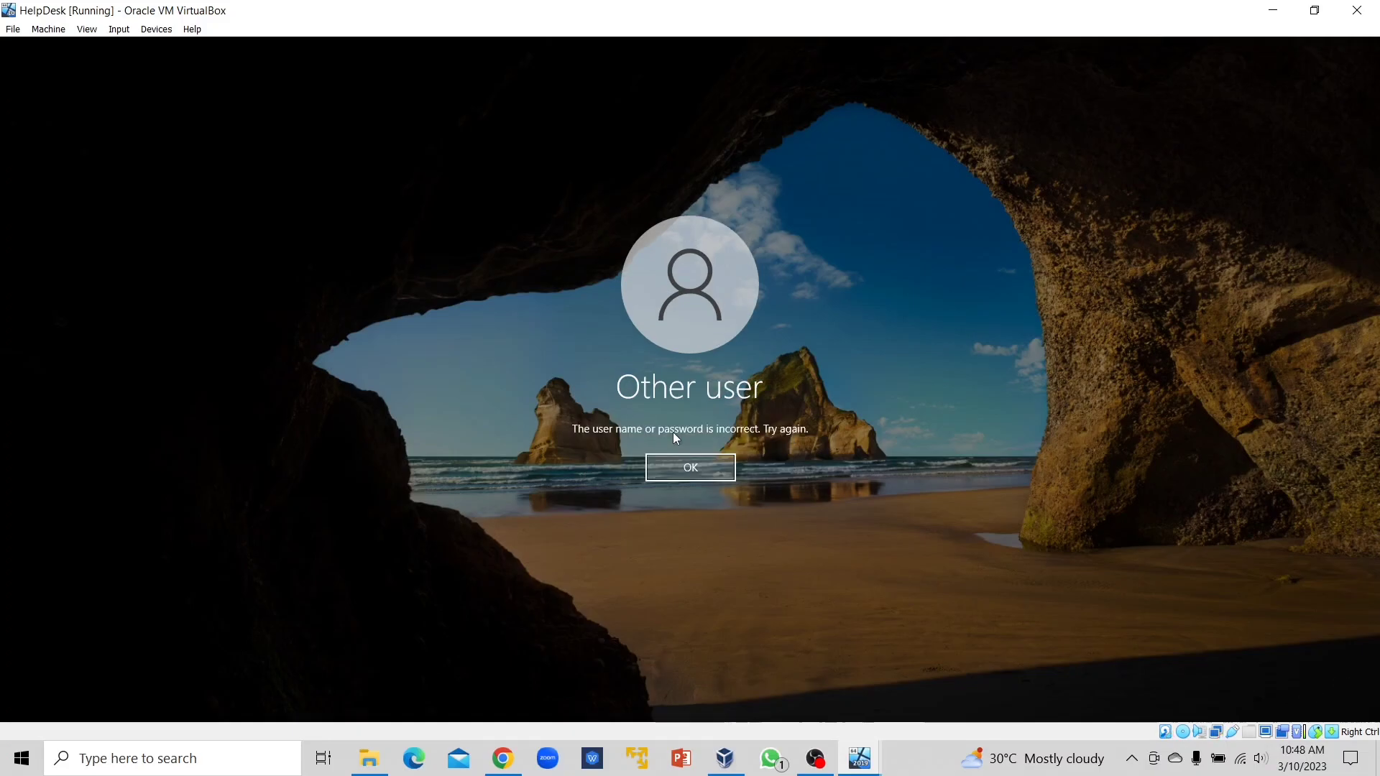
# After the sign-in error, remove the extra letter from the user name and sign in again.
pyautogui.click(693, 469)
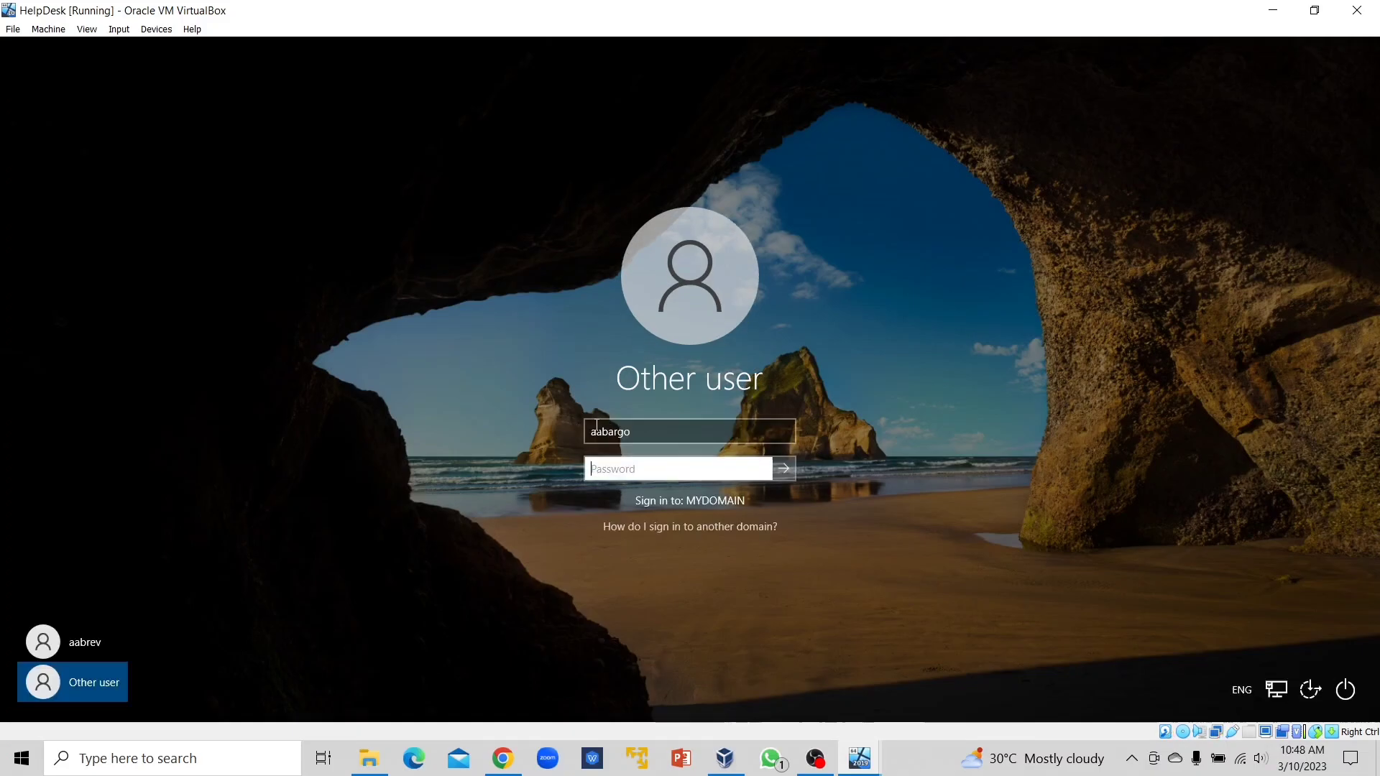
pyautogui.click(601, 432)
pyautogui.press('BackSpace')
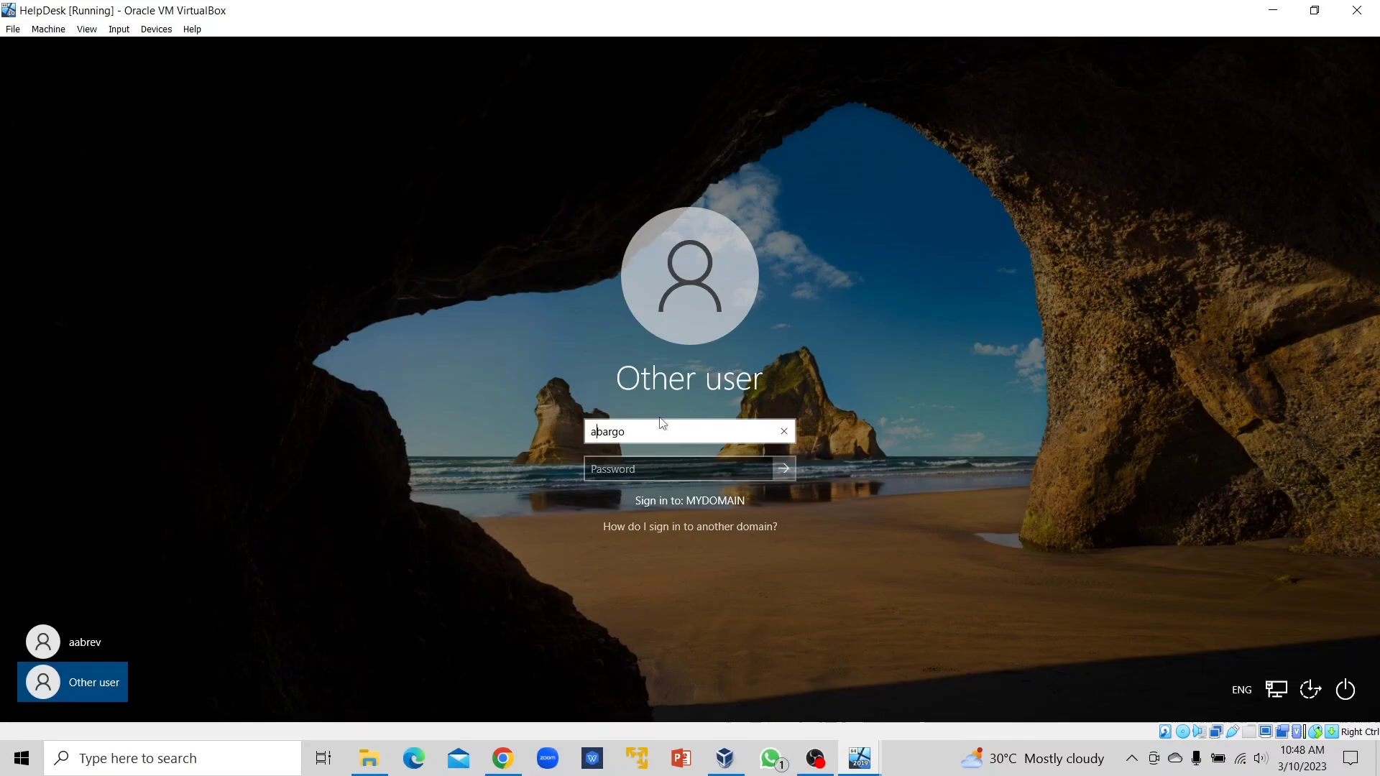
pyautogui.press('Tab')
pyautogui.write('P')
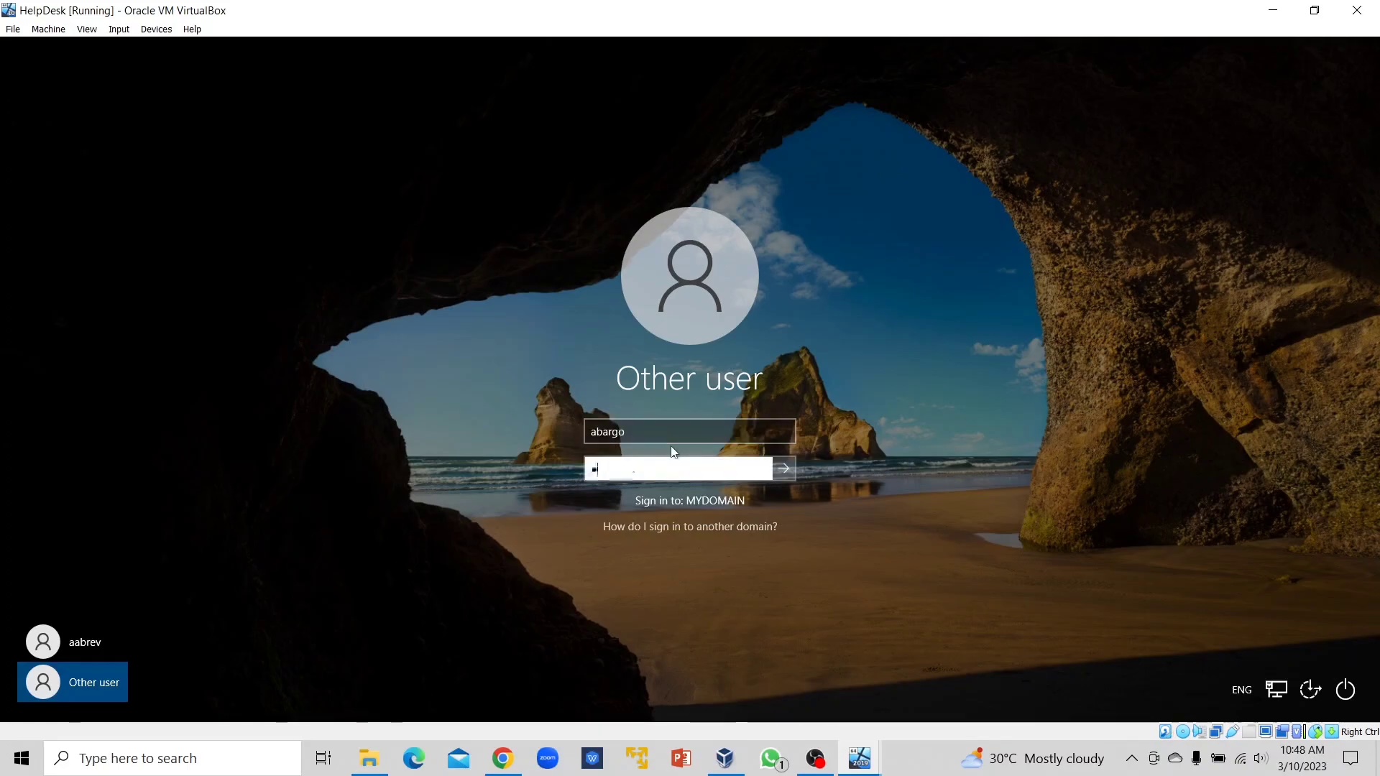
pyautogui.write('•••••••')
pyautogui.press('Return')
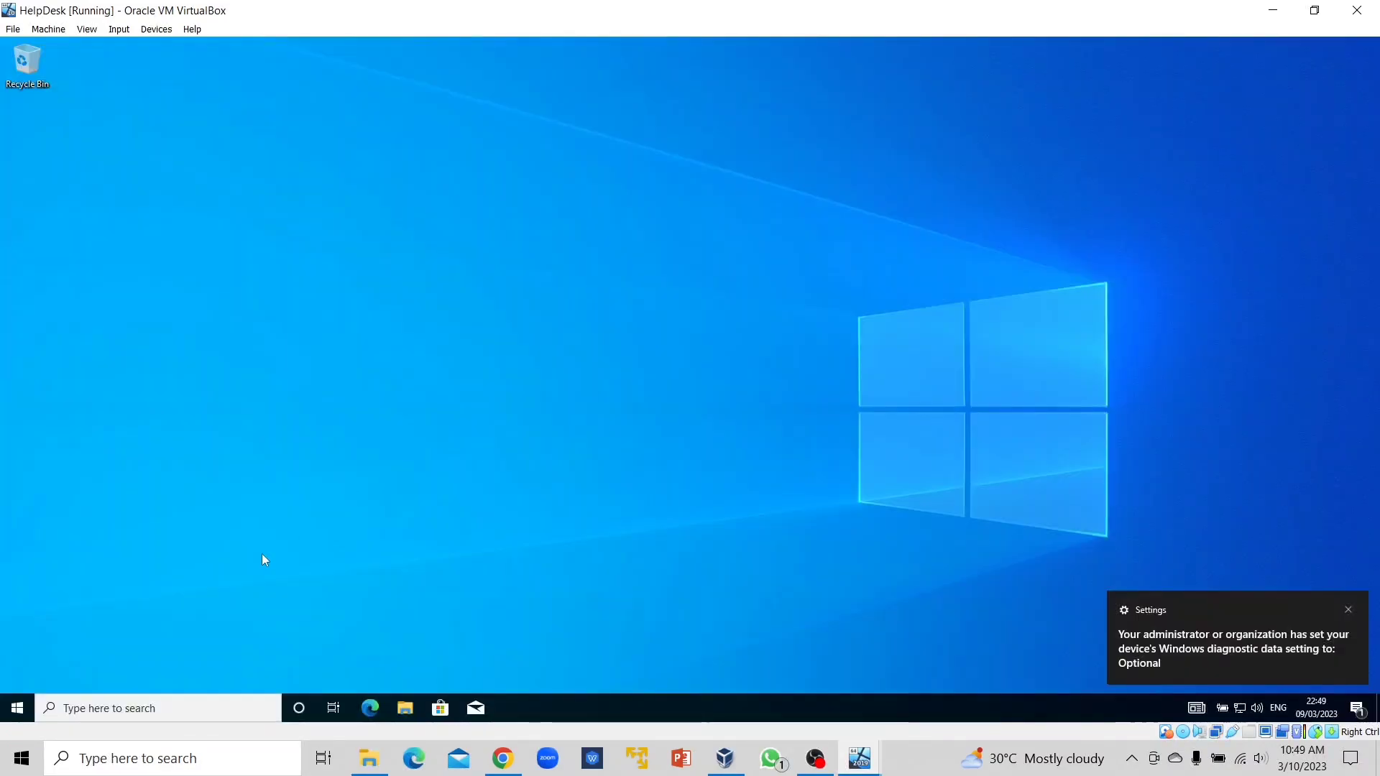
# Open This PC in File Explorer and find Public (\\DC) listed as drive Z:.
pyautogui.click(406, 710)
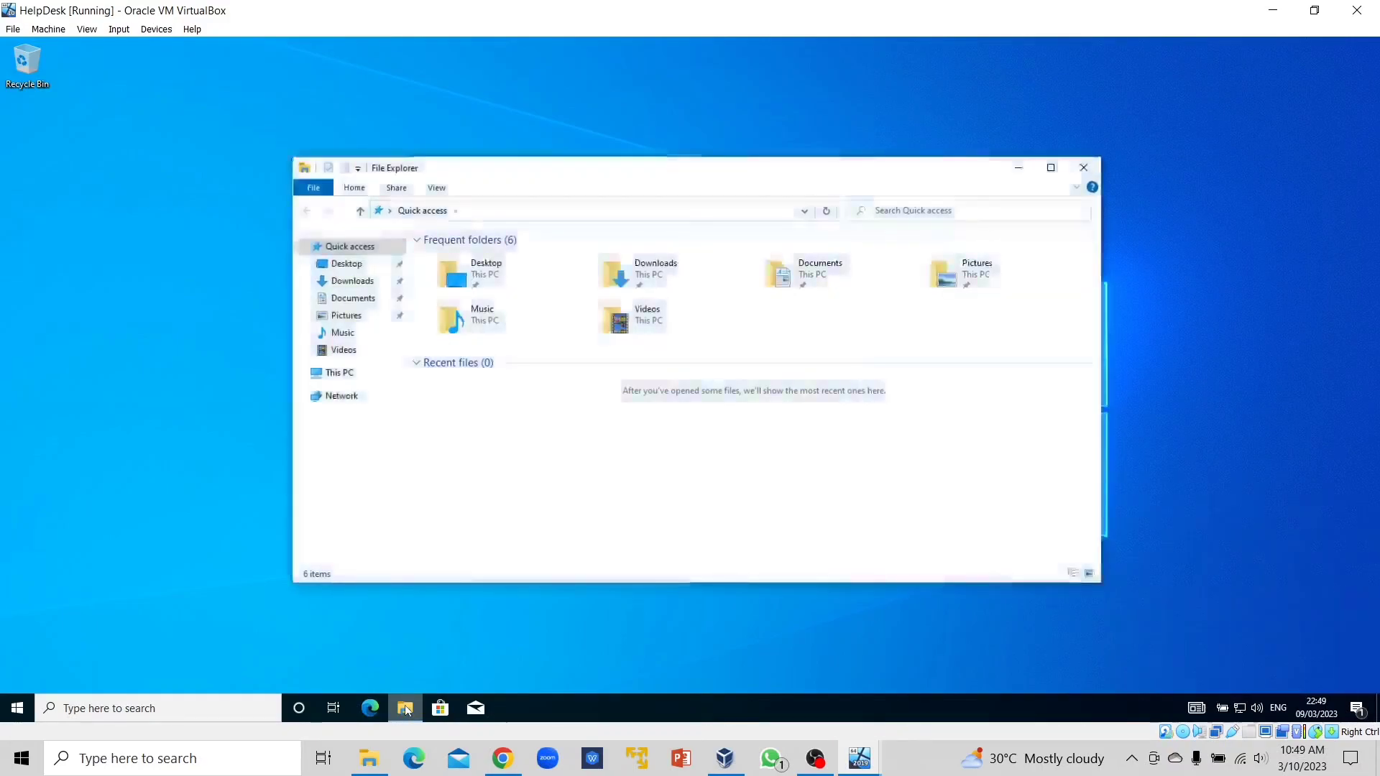
pyautogui.click(364, 373)
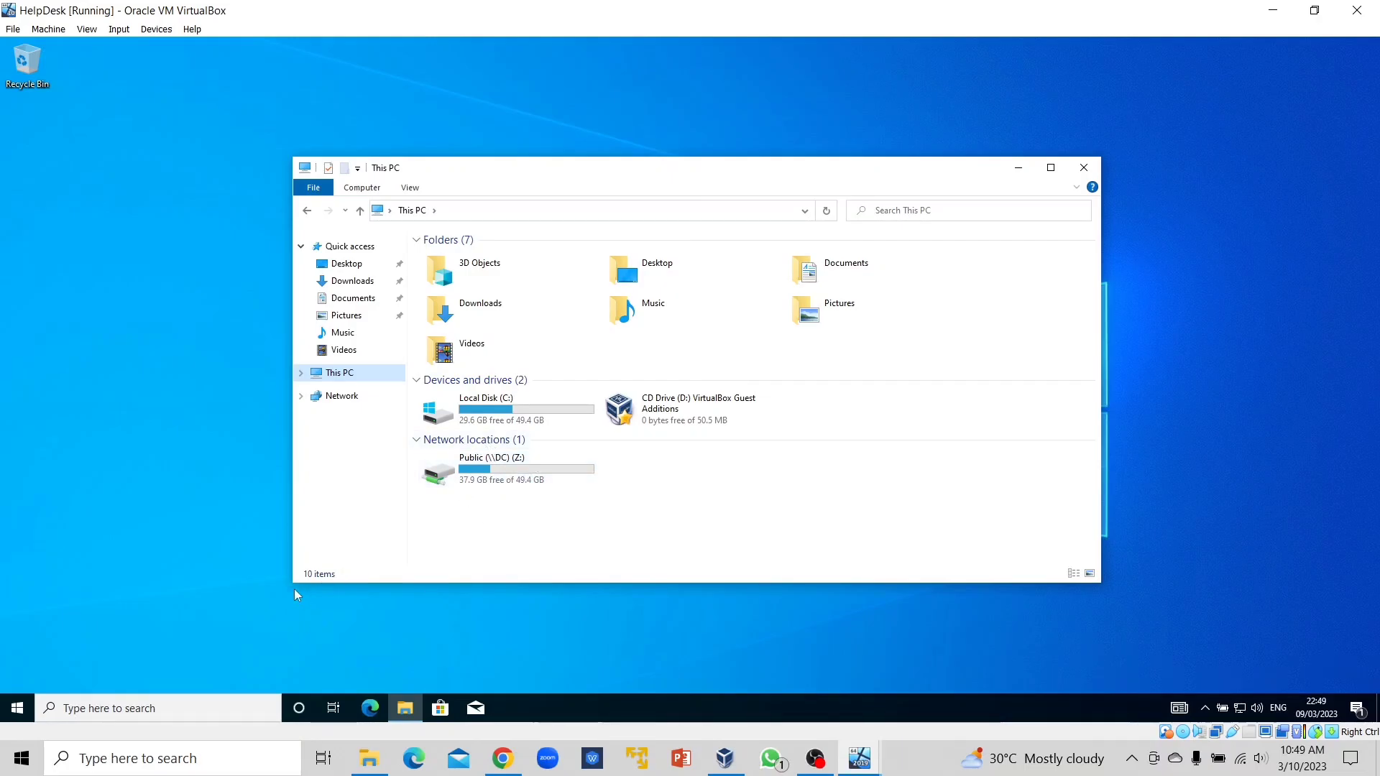
# Close File Explorer and sign the second domain user out from the Start menu.
pyautogui.click(1084, 167)
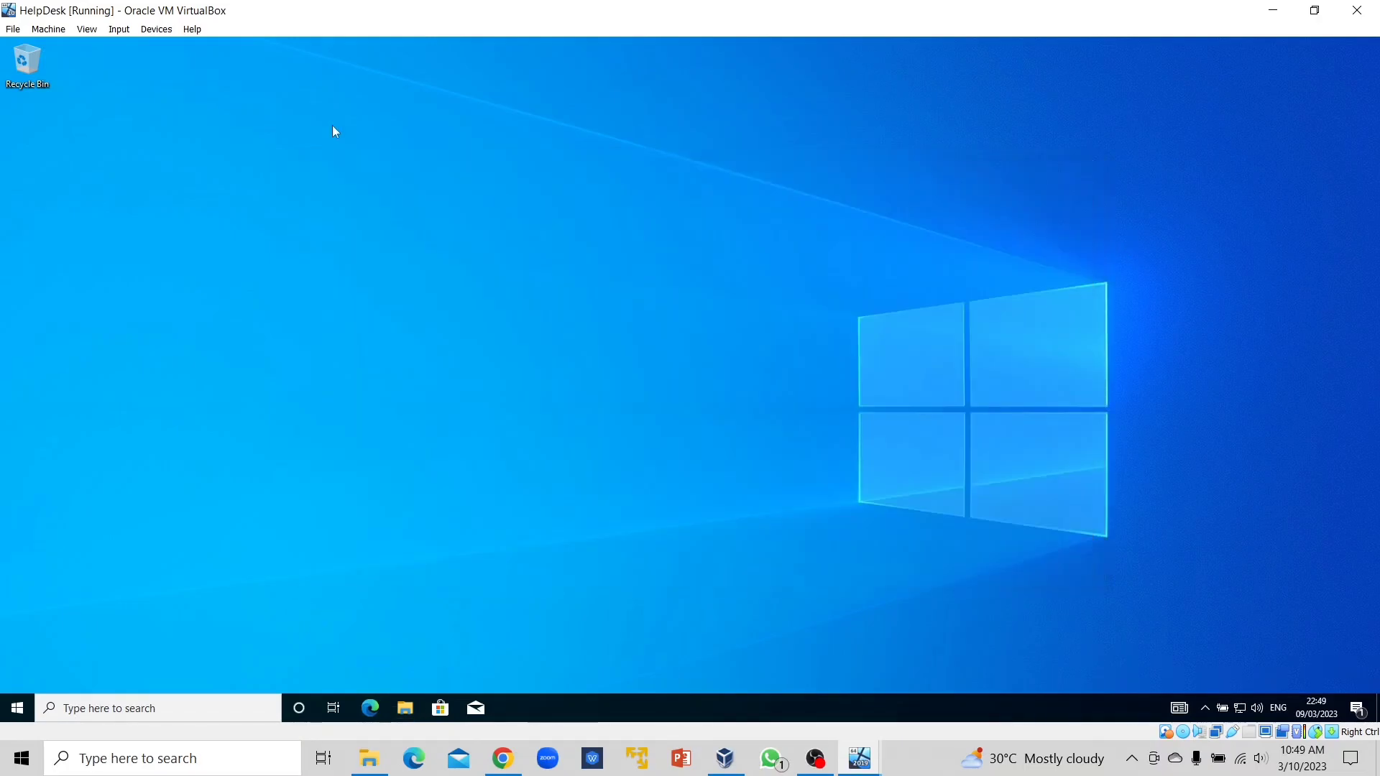
pyautogui.click(16, 708)
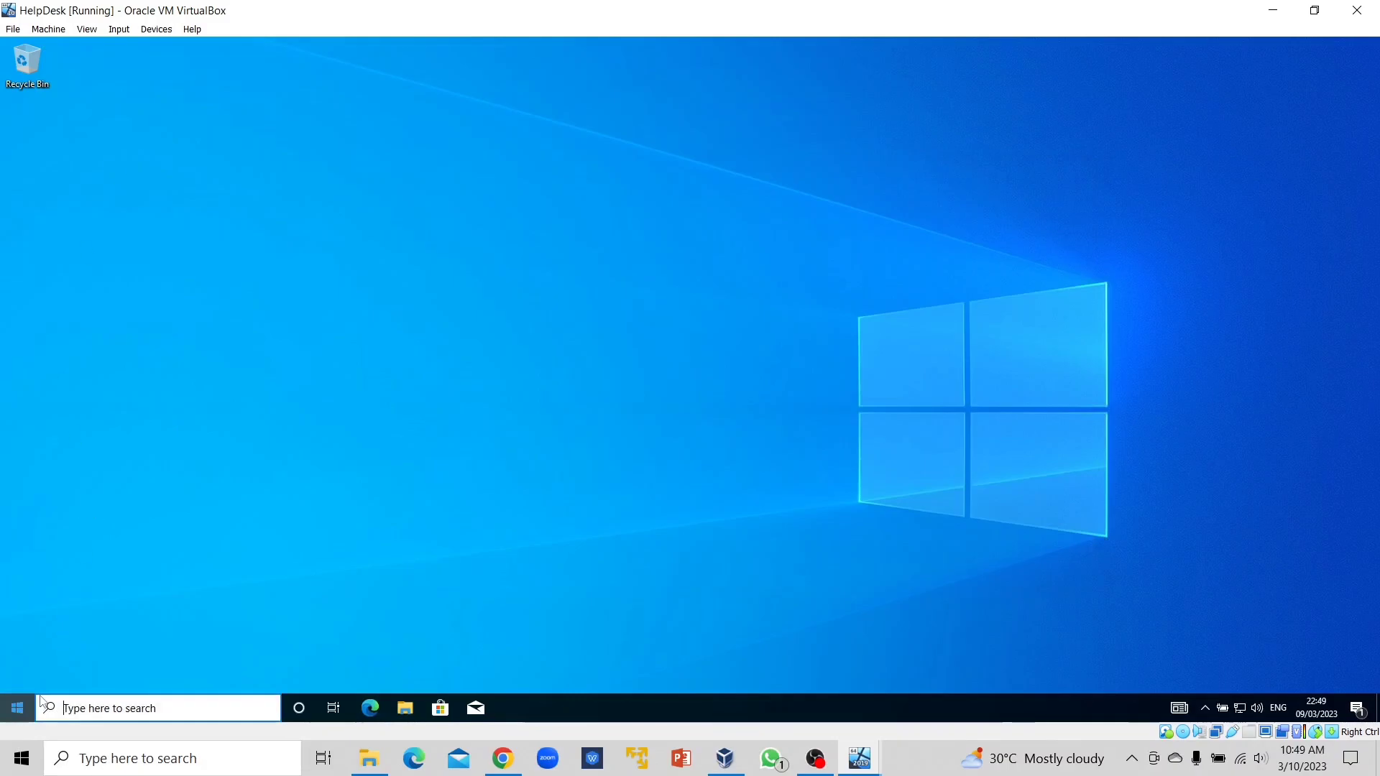
pyautogui.moveTo(27, 545)
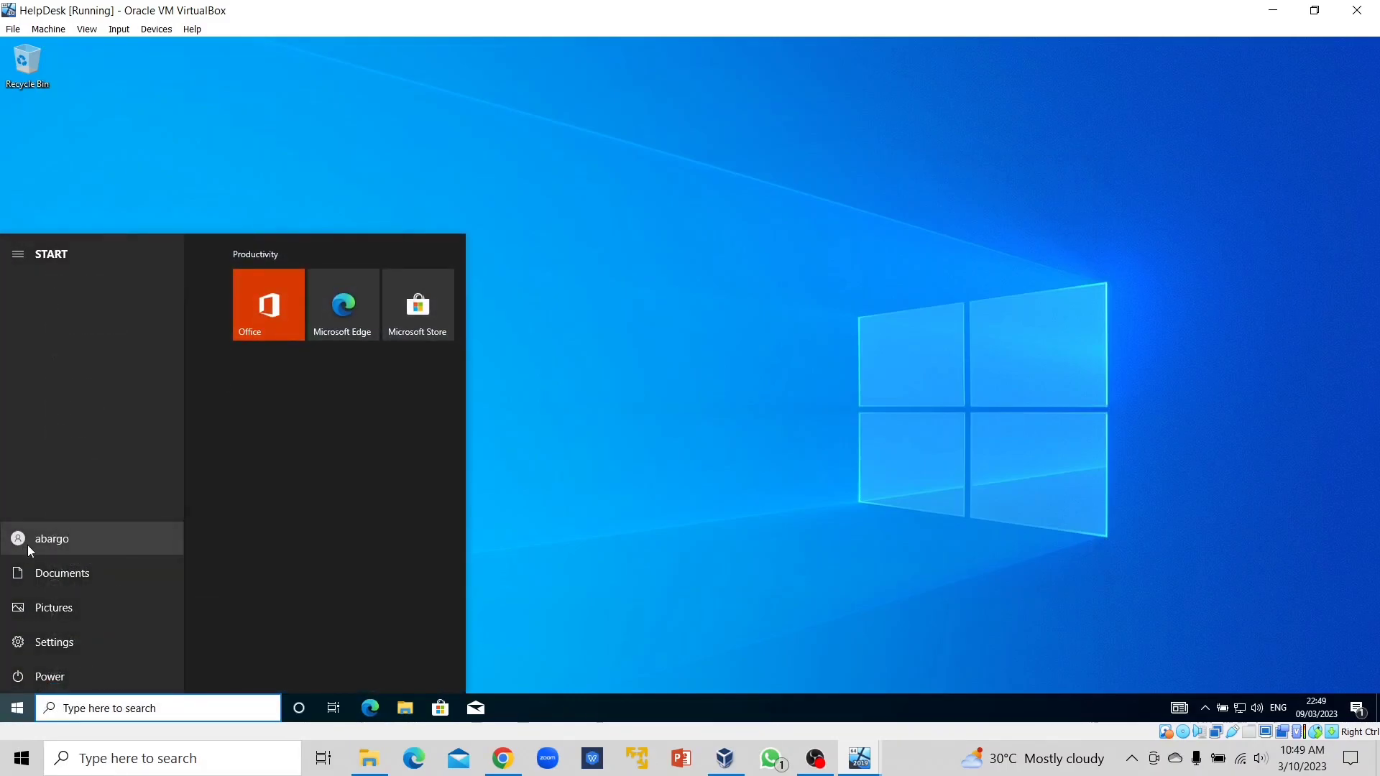
pyautogui.click(29, 548)
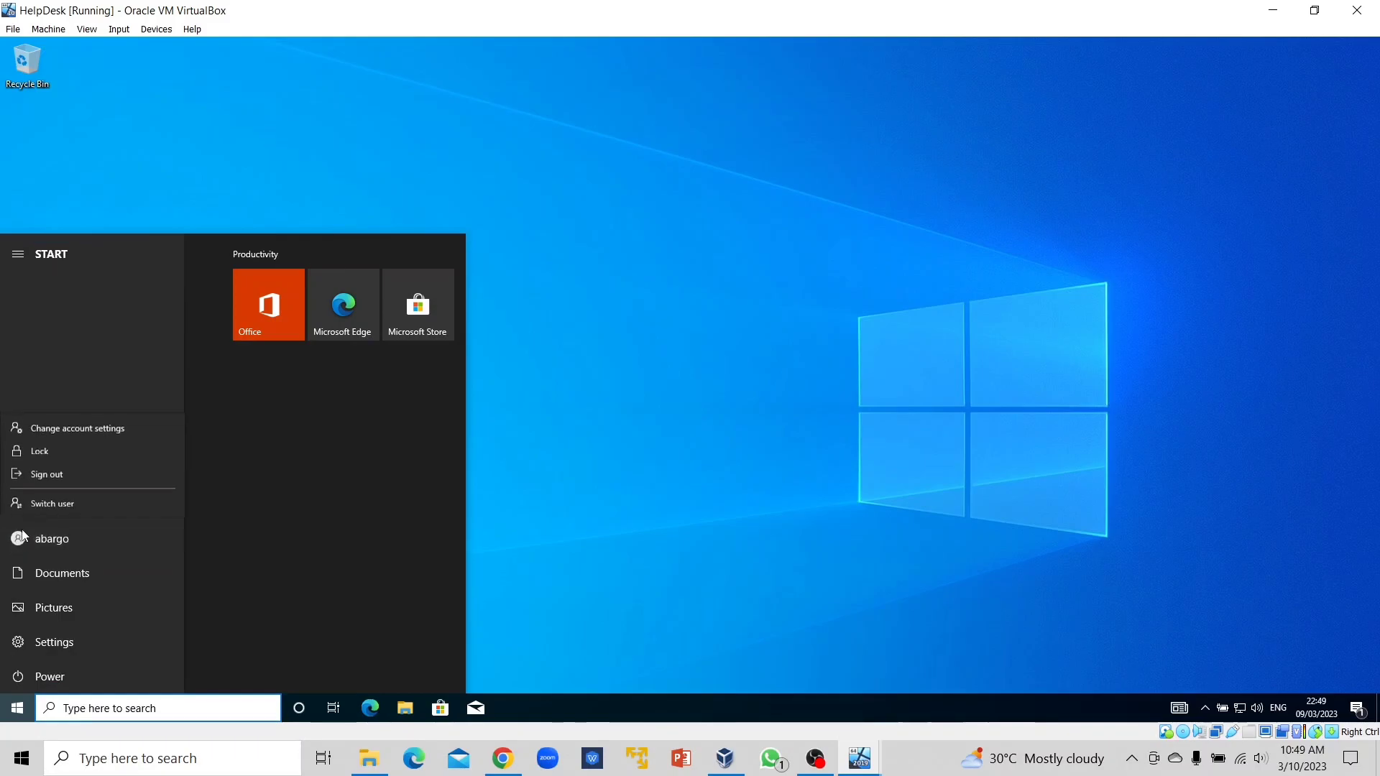
pyautogui.click(29, 475)
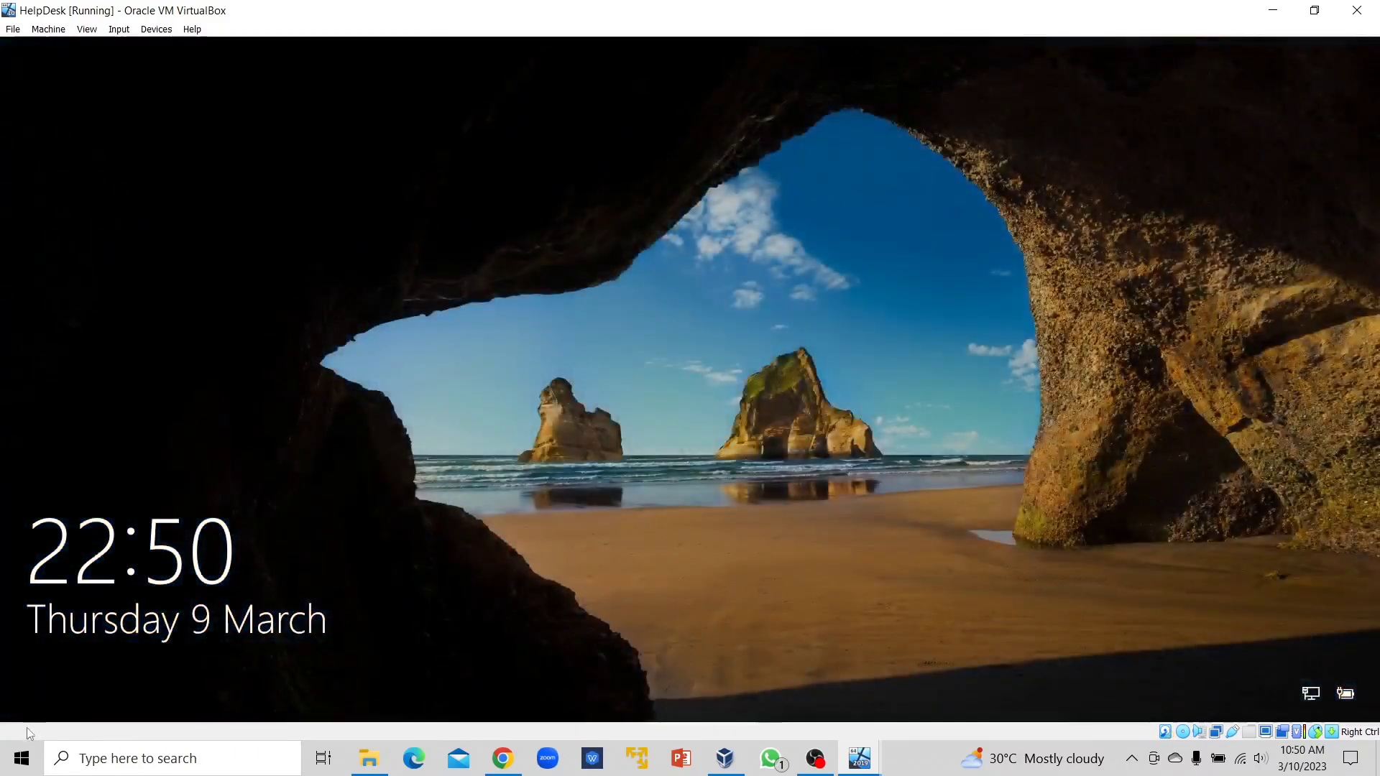
# Sign in through Other user with the next domain account, correcting a mistyped password.
pyautogui.click(148, 645)
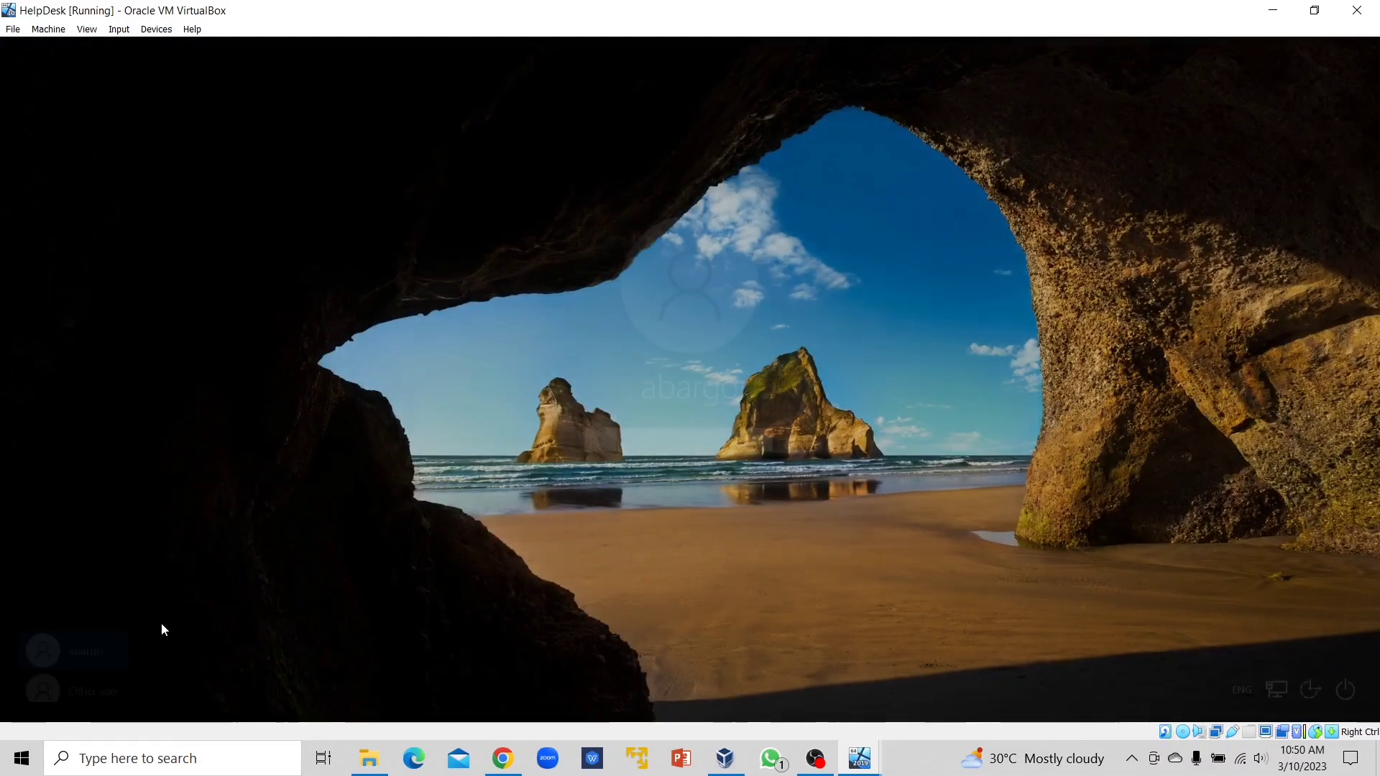
pyautogui.click(67, 675)
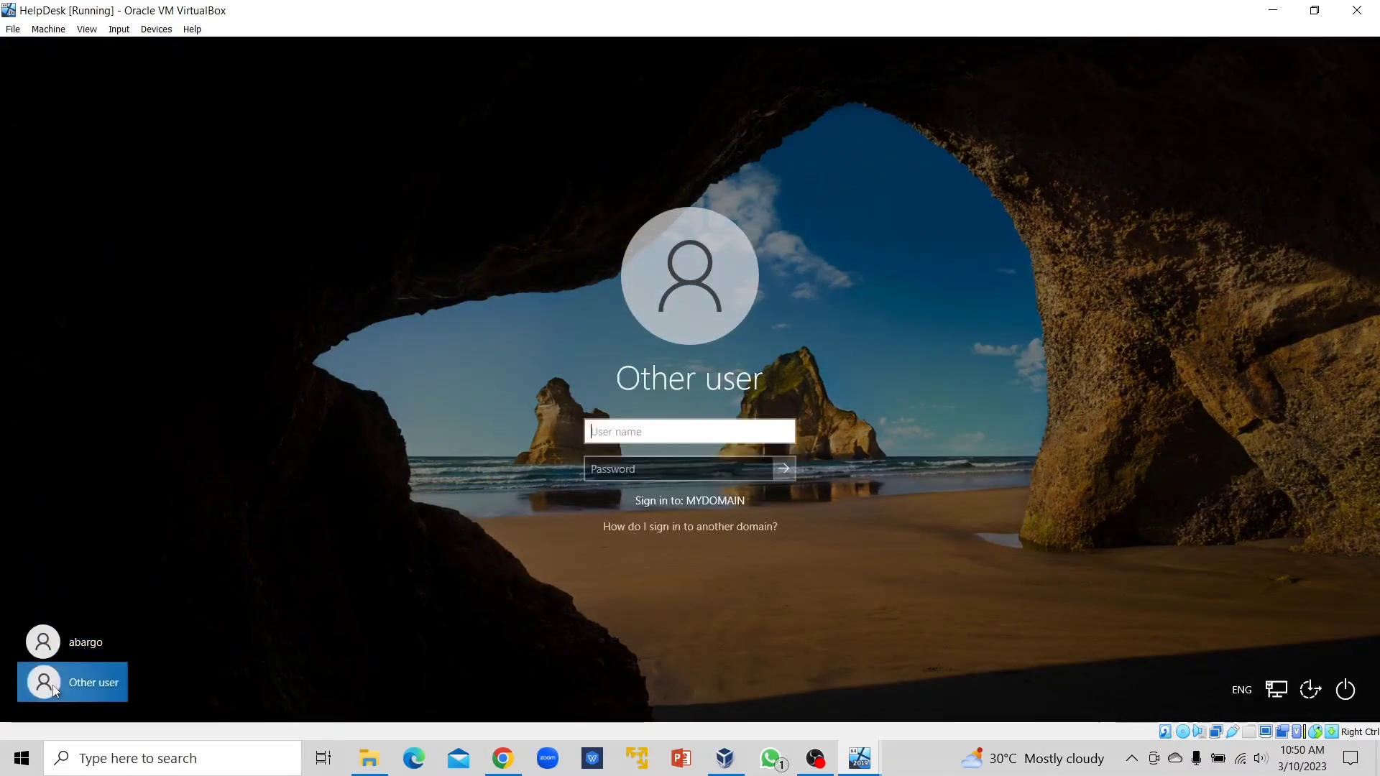
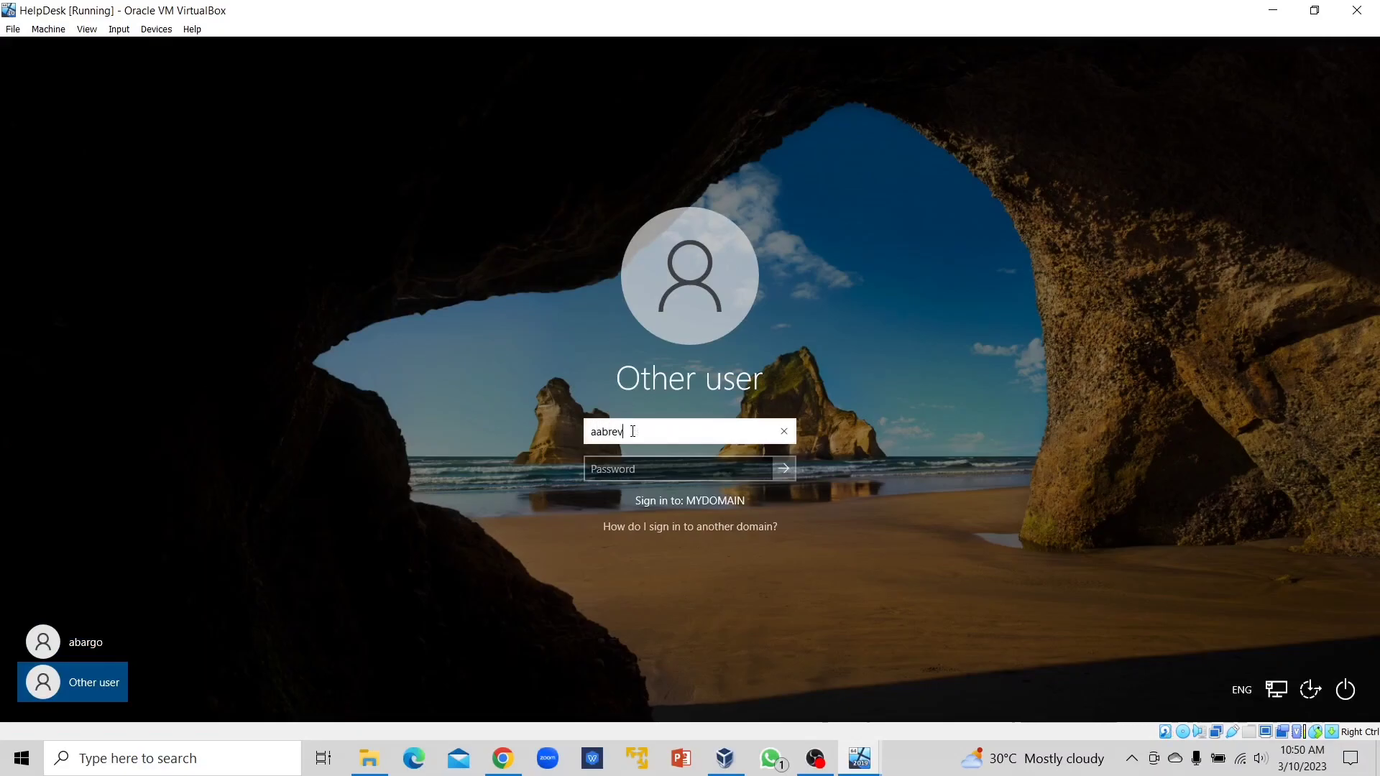
pyautogui.press('Tab')
pyautogui.write('••••••')
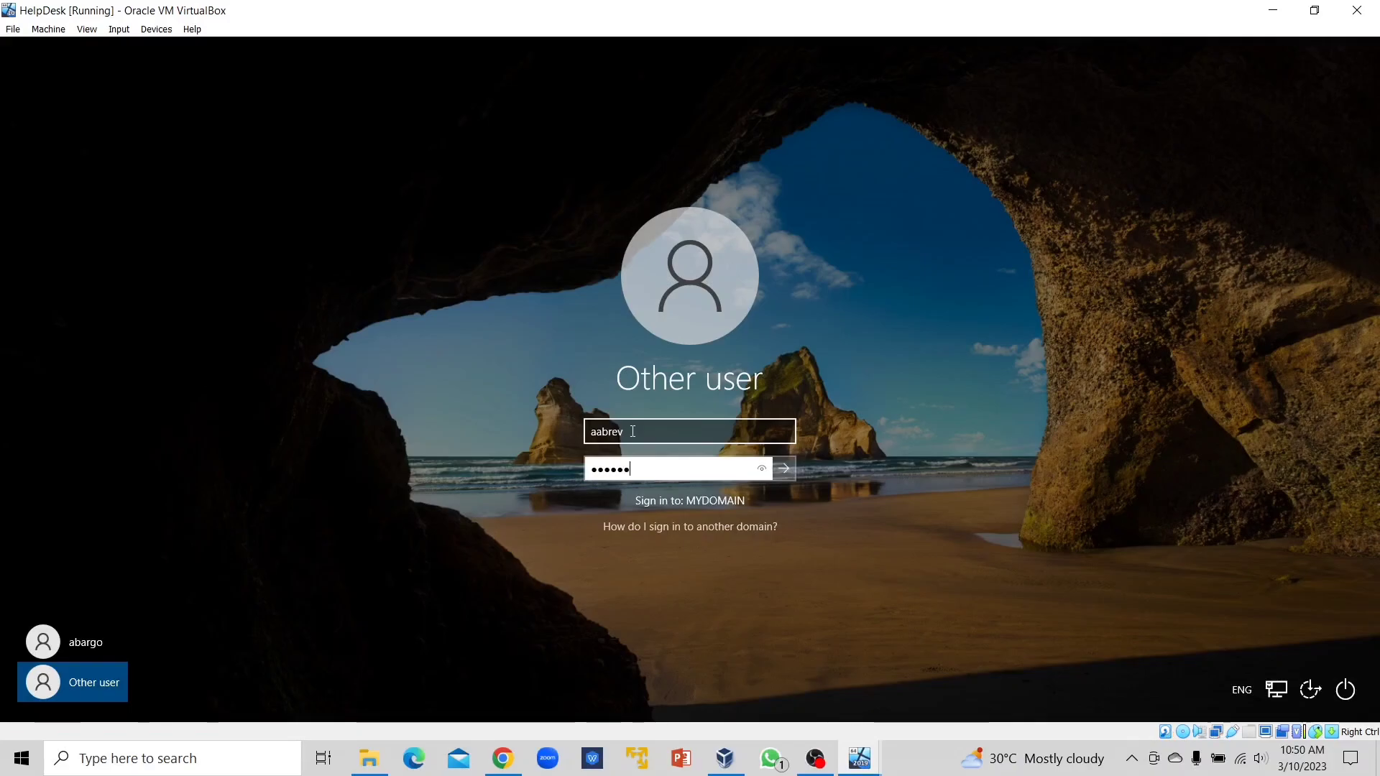
pyautogui.press('BackSpace')
pyautogui.press('BackSpace')
pyautogui.press('BackSpace')
pyautogui.press('BackSpace')
pyautogui.press('BackSpace')
pyautogui.write('•••••••')
pyautogui.press('Return')
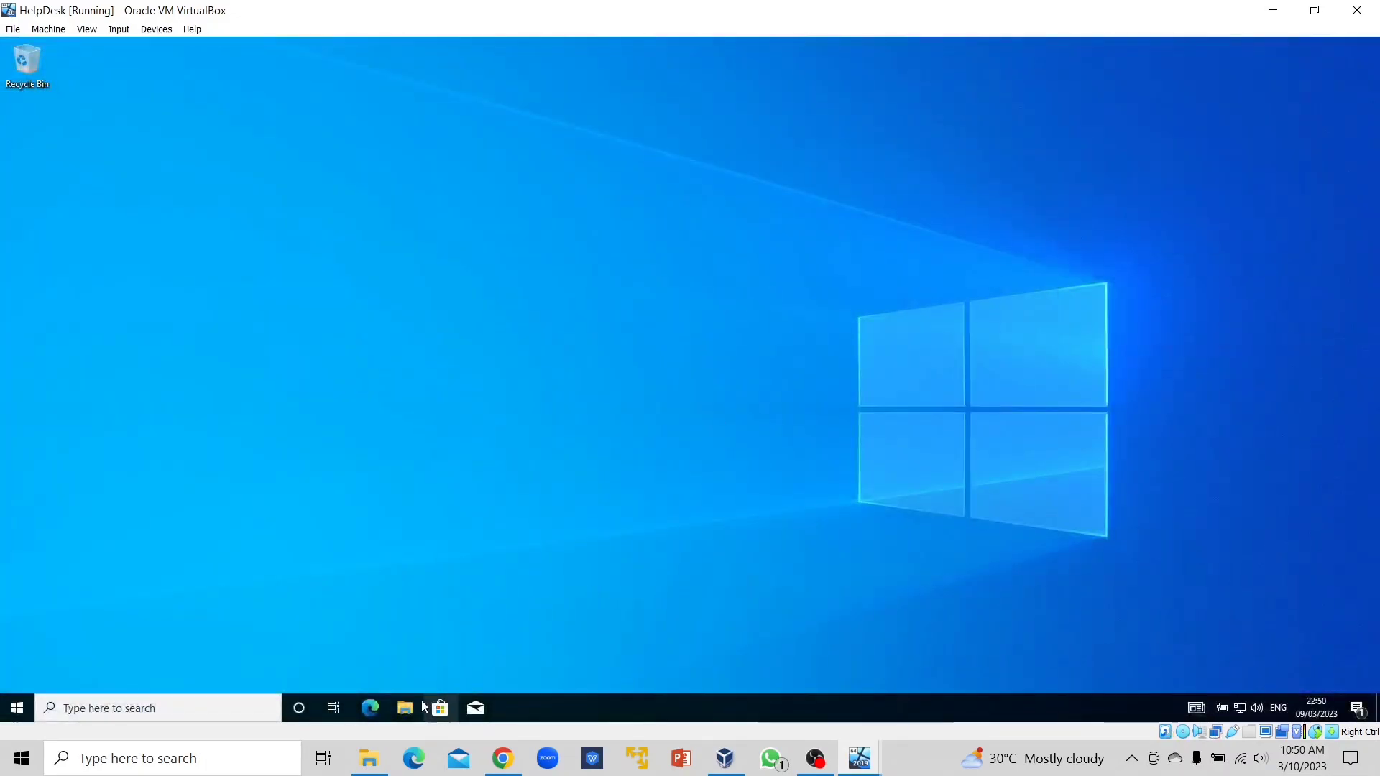
# Check This PC in File Explorer shows Public (\\DC) as Z:, then close it.
pyautogui.click(405, 708)
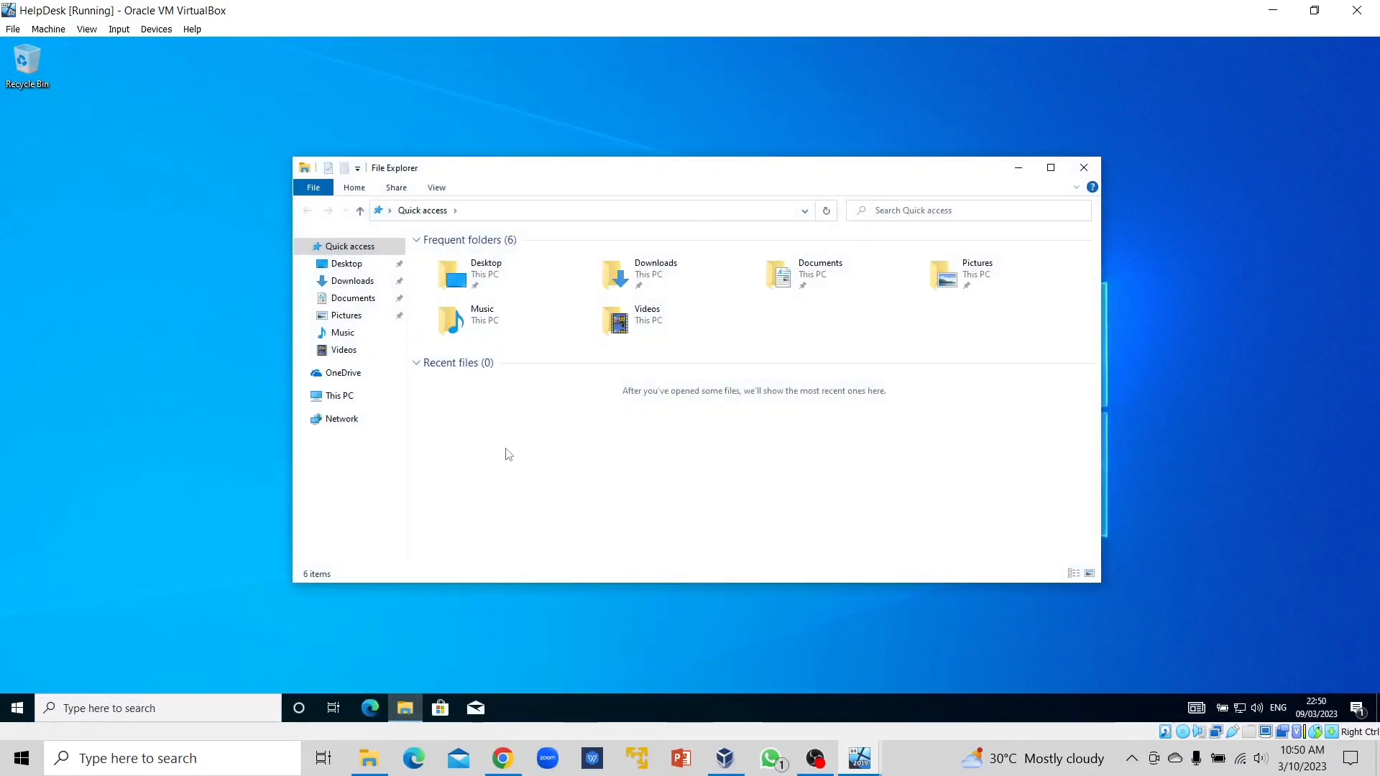
pyautogui.click(352, 395)
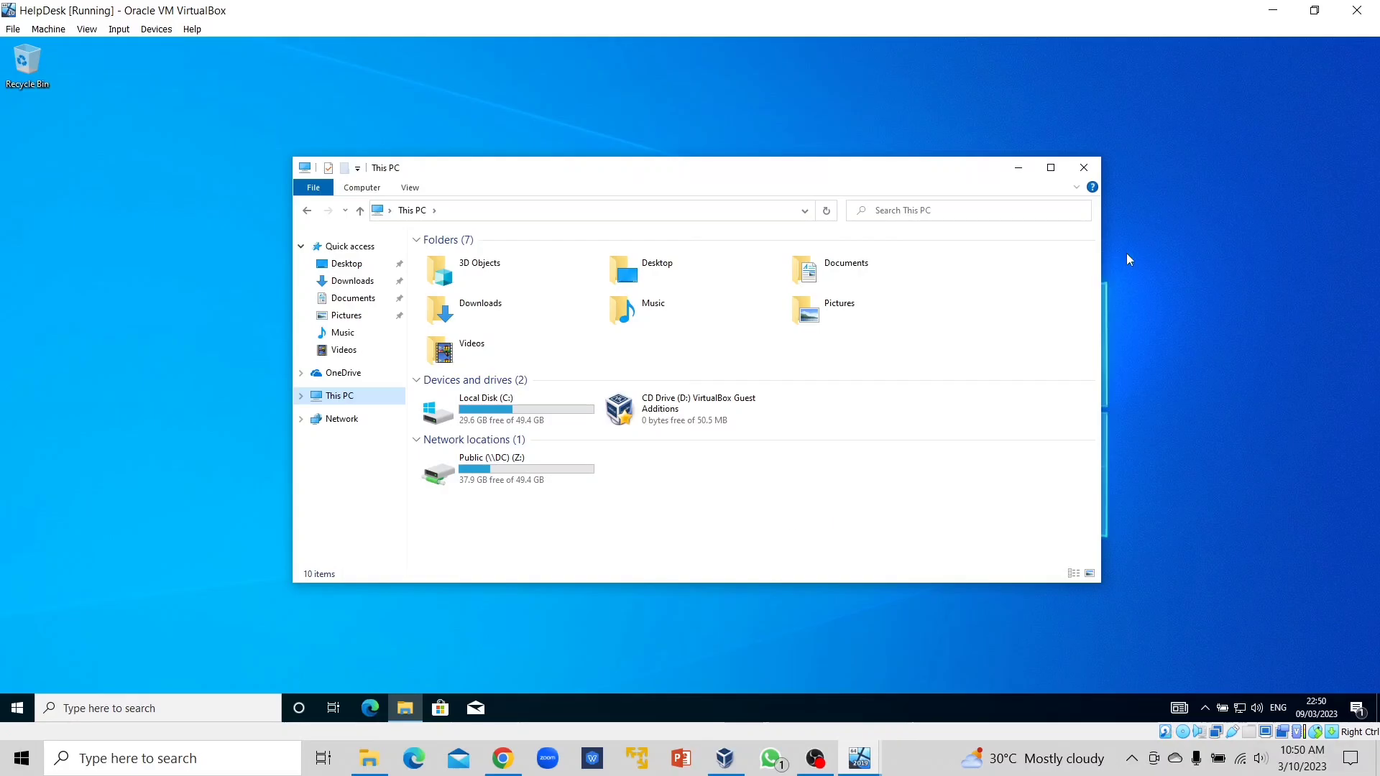
pyautogui.click(1083, 167)
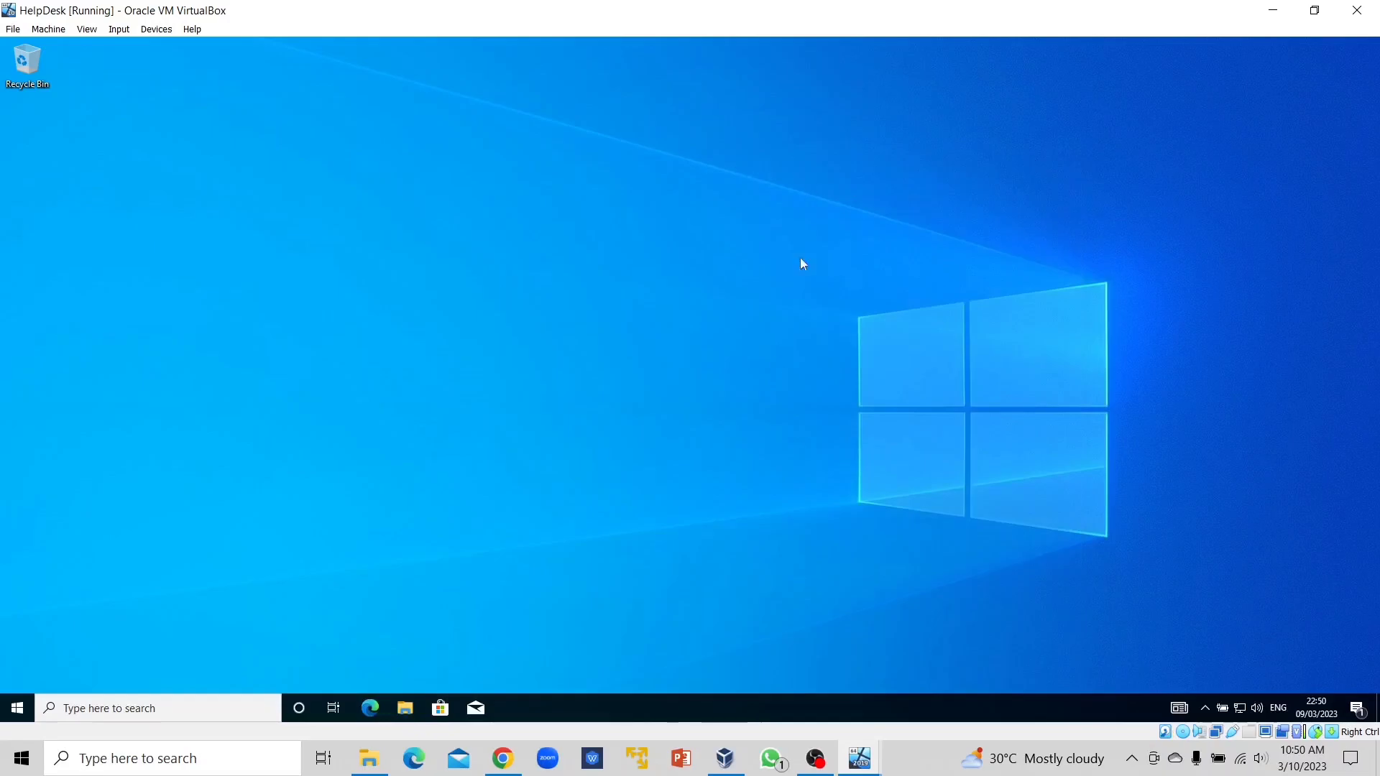
# Briefly view the domain controller VM, return to HelpDesk and sign the user out.
pyautogui.moveTo(860, 758)
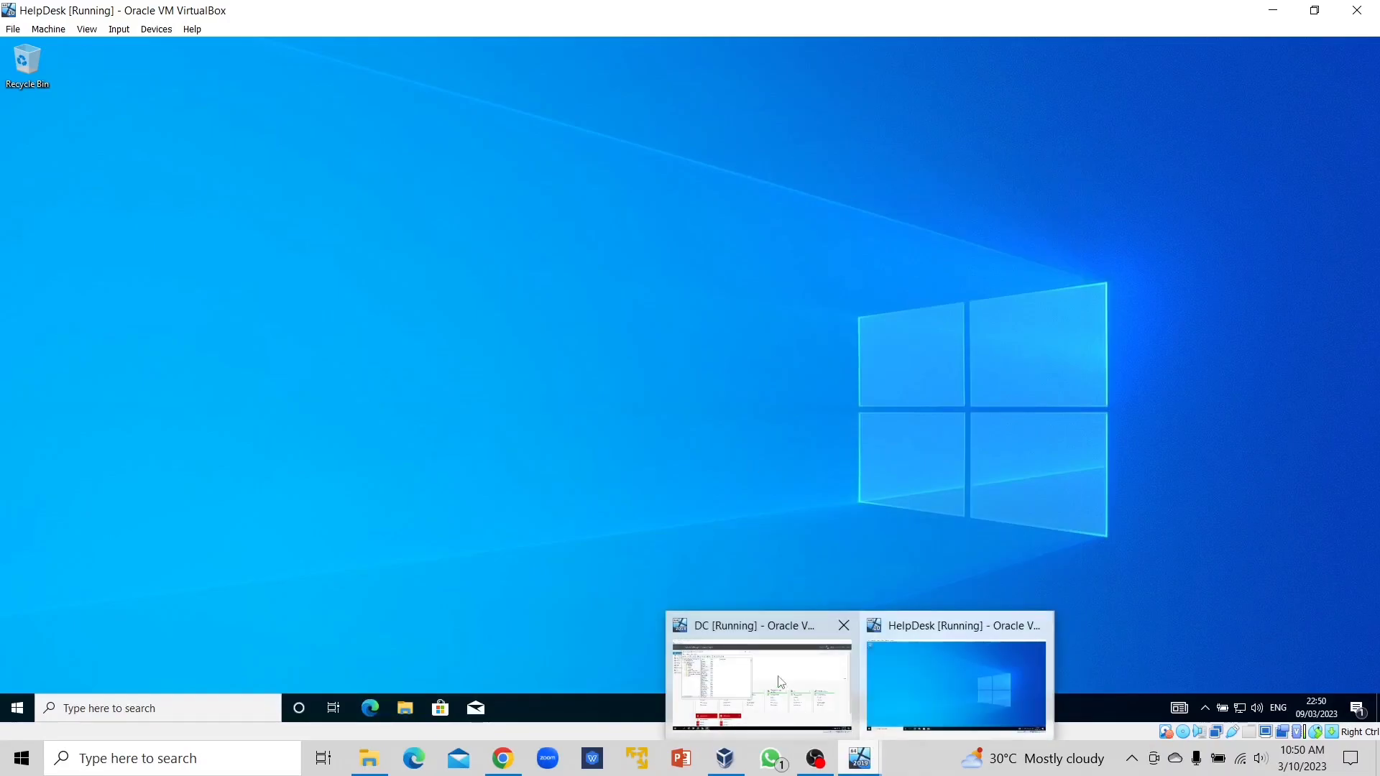
pyautogui.click(741, 649)
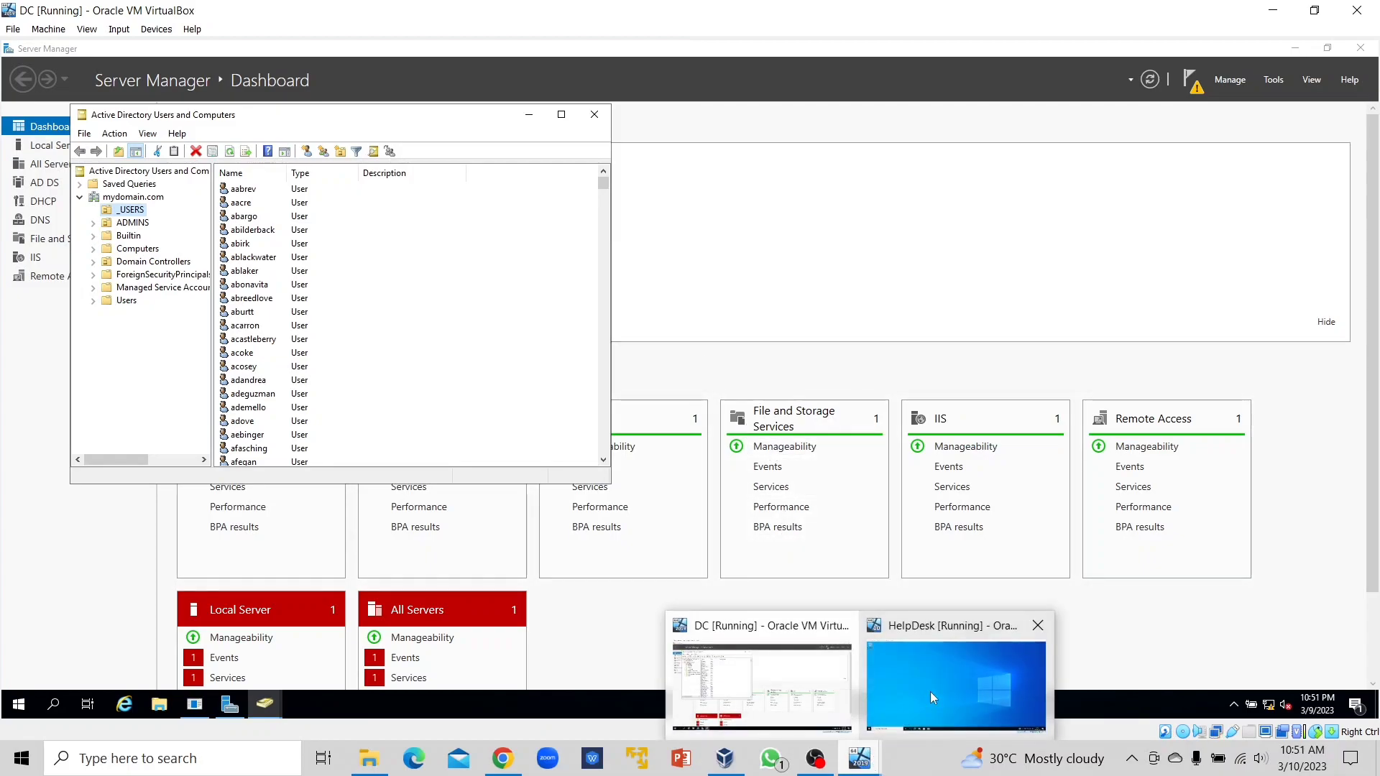
pyautogui.click(956, 567)
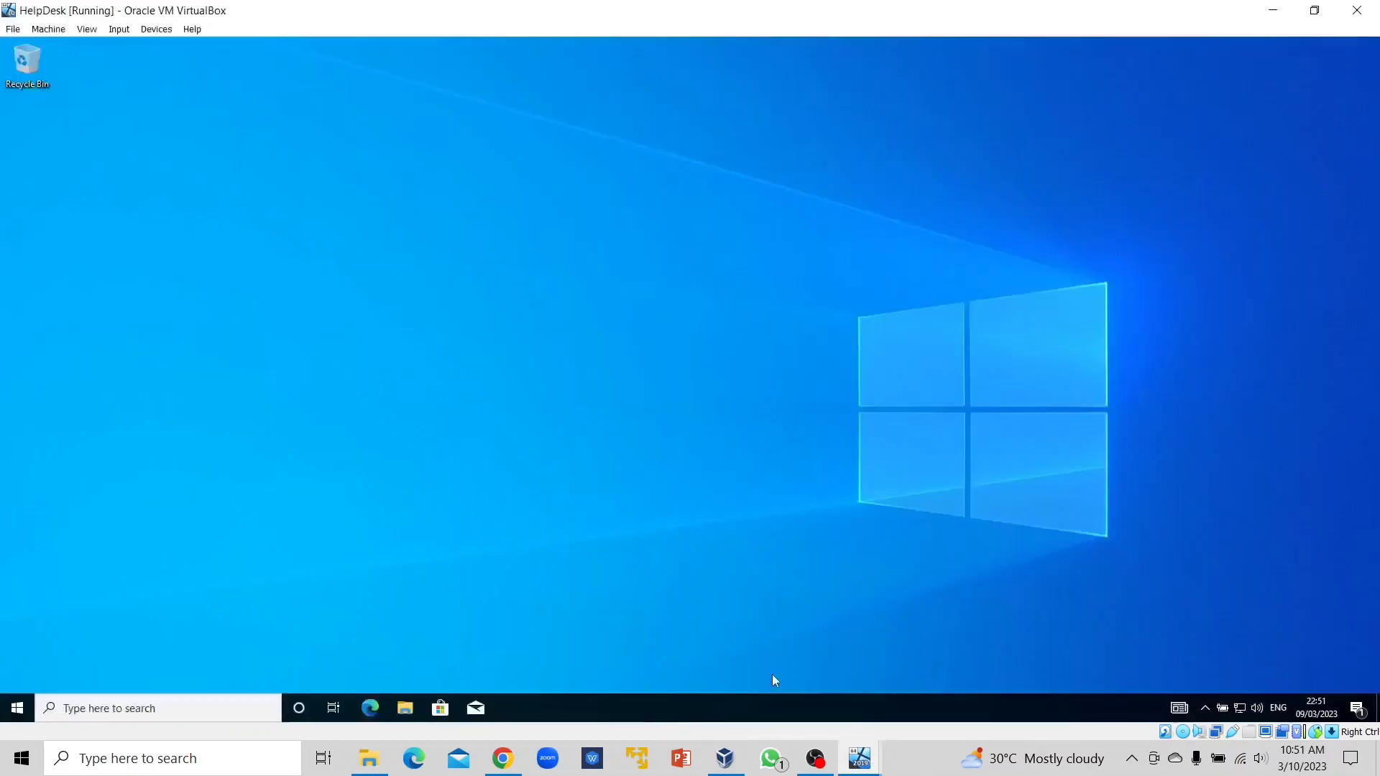
pyautogui.click(16, 709)
pyautogui.moveTo(18, 543)
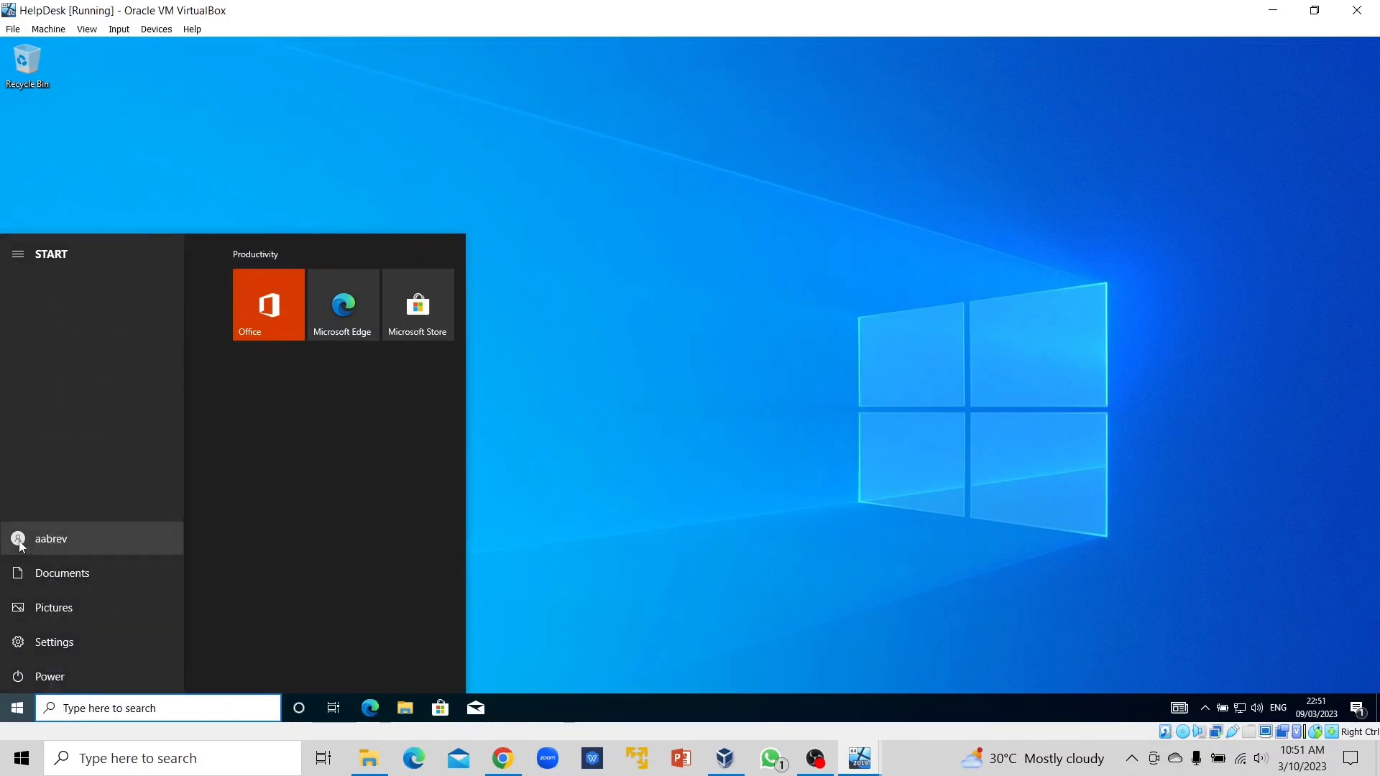
pyautogui.click(20, 544)
pyautogui.click(45, 471)
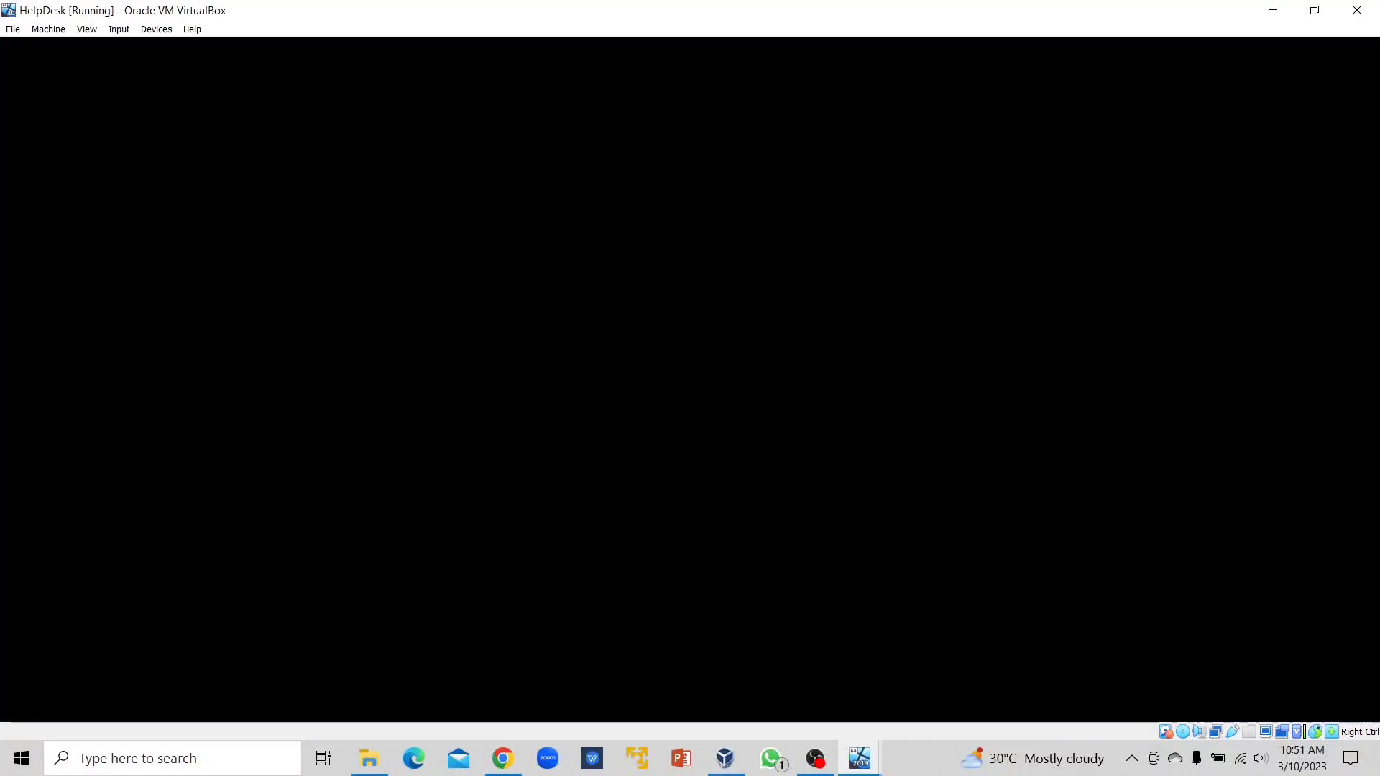
# Wake the lock screen and sign in via Other user with another domain account's name and password.
pyautogui.press('space')
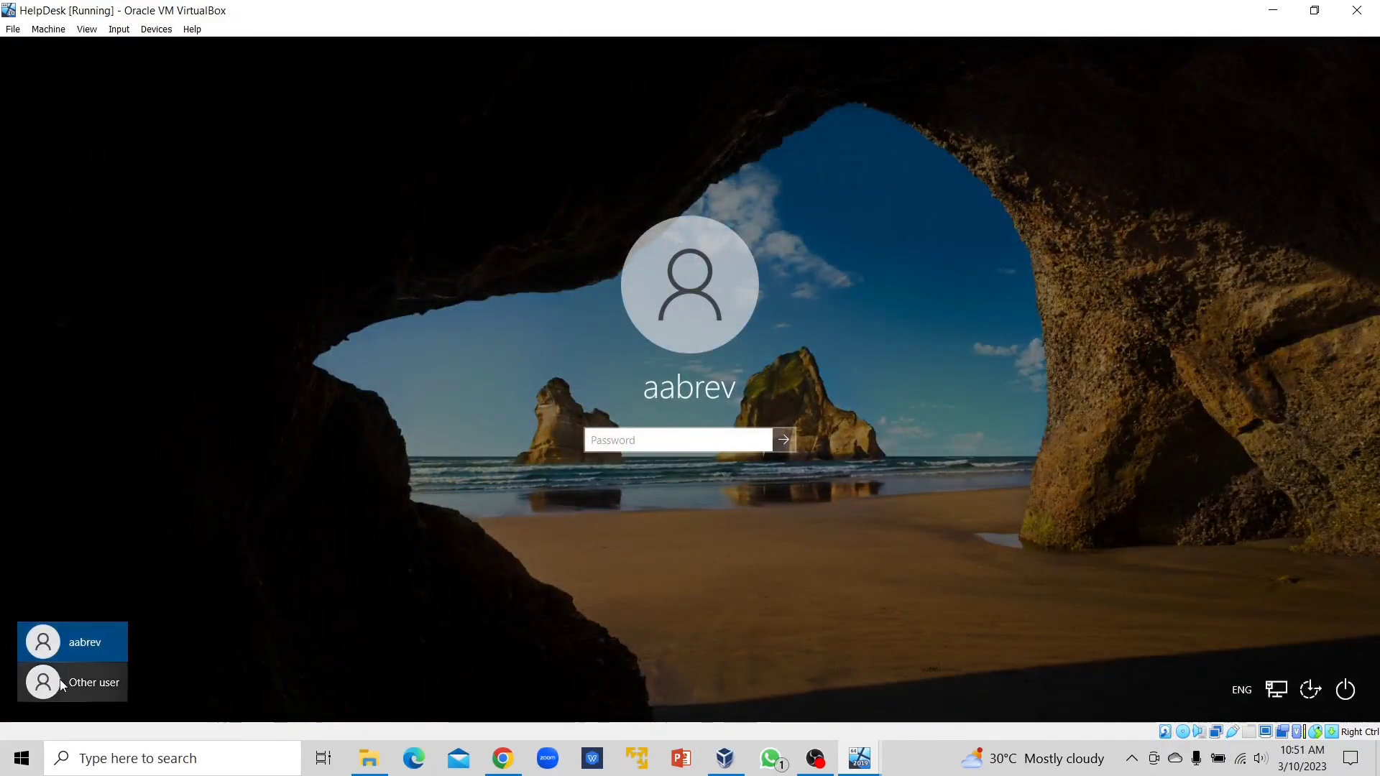
pyautogui.click(81, 682)
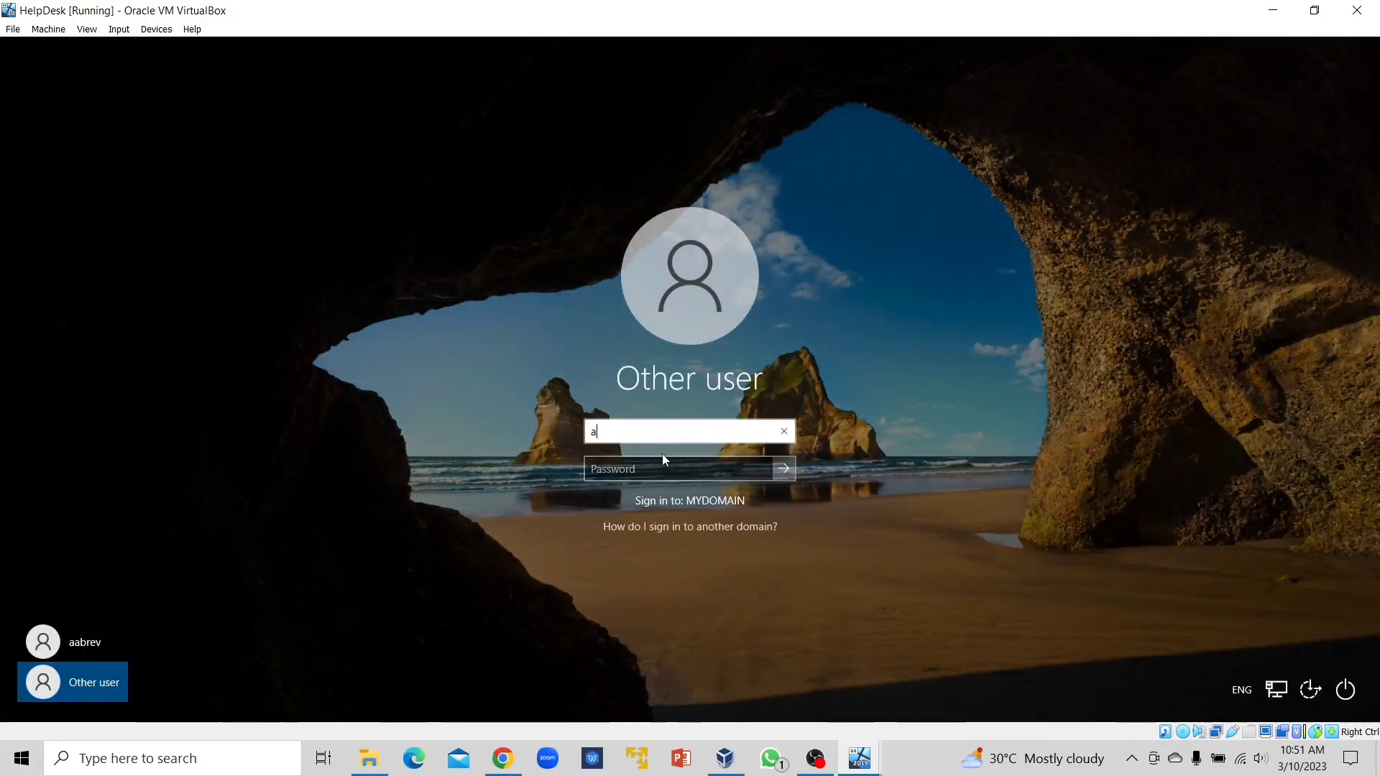
pyautogui.press('Tab')
pyautogui.write('******')
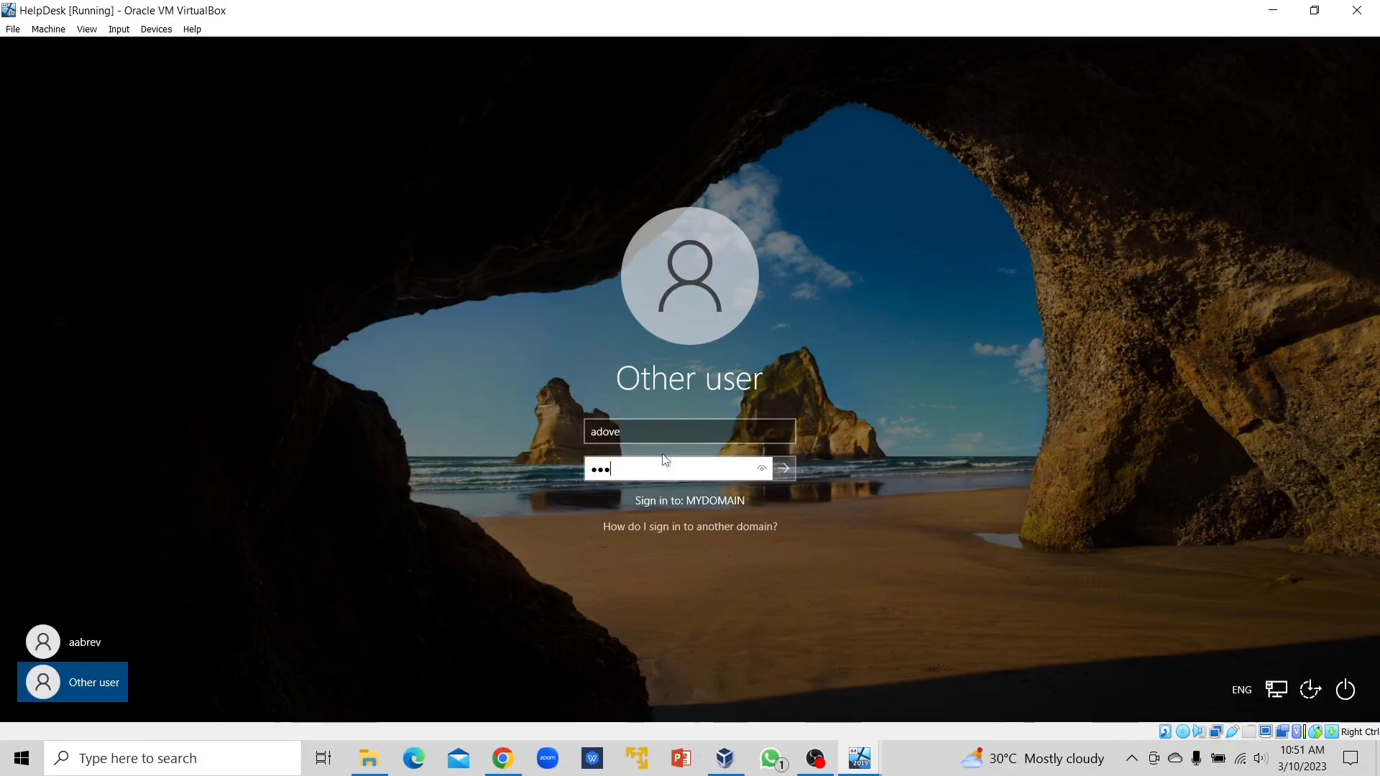
pyautogui.press('Return')
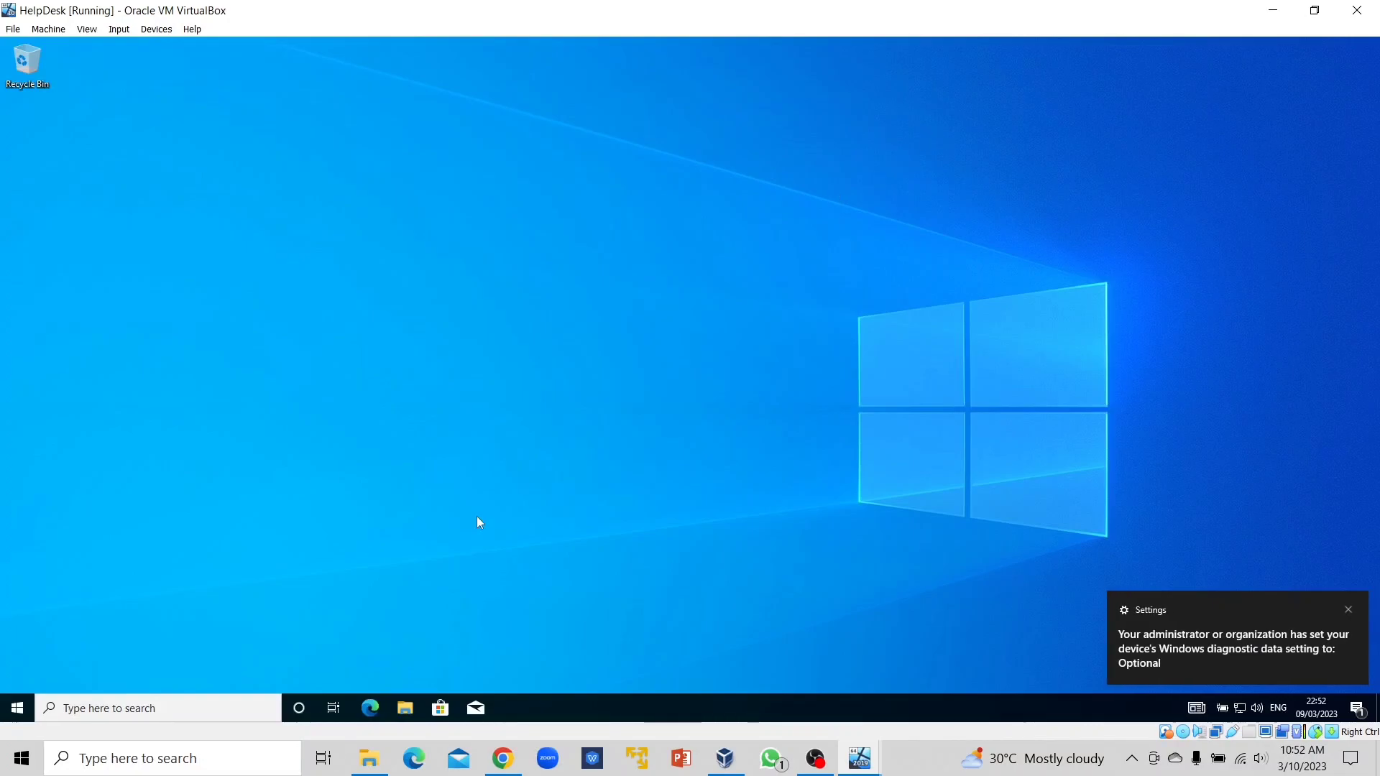
# Refresh This PC in File Explorer to confirm no Z: network drive appears, then close it.
pyautogui.click(405, 709)
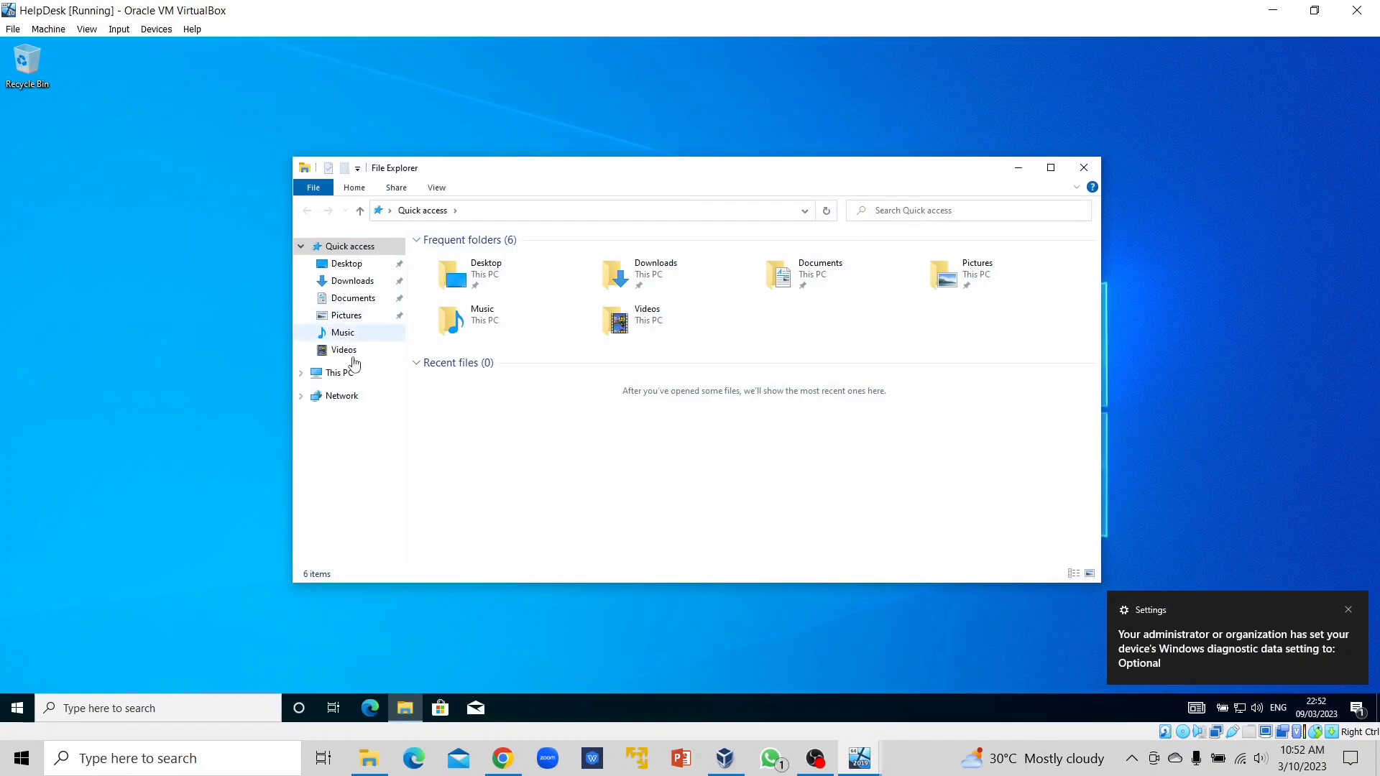
pyautogui.click(345, 372)
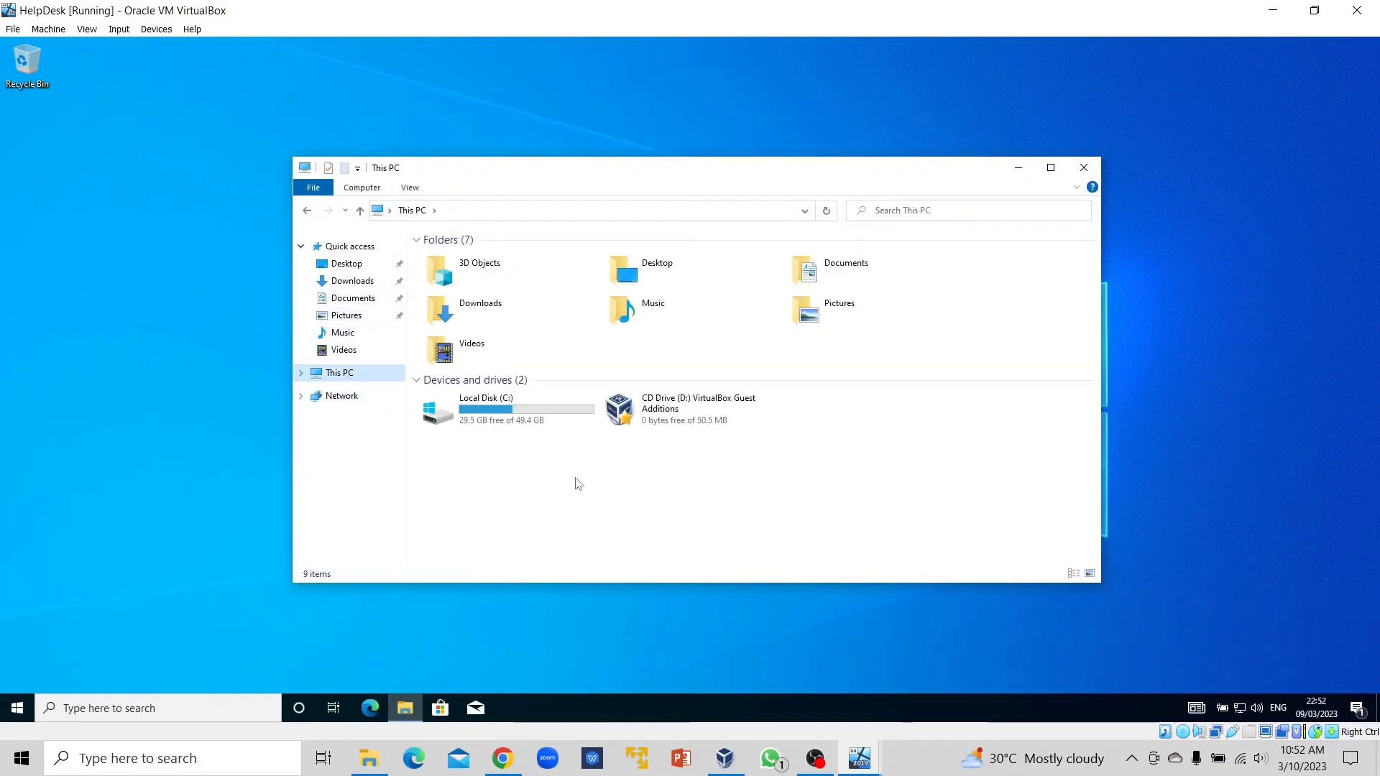
pyautogui.rightClick(581, 476)
pyautogui.click(583, 522)
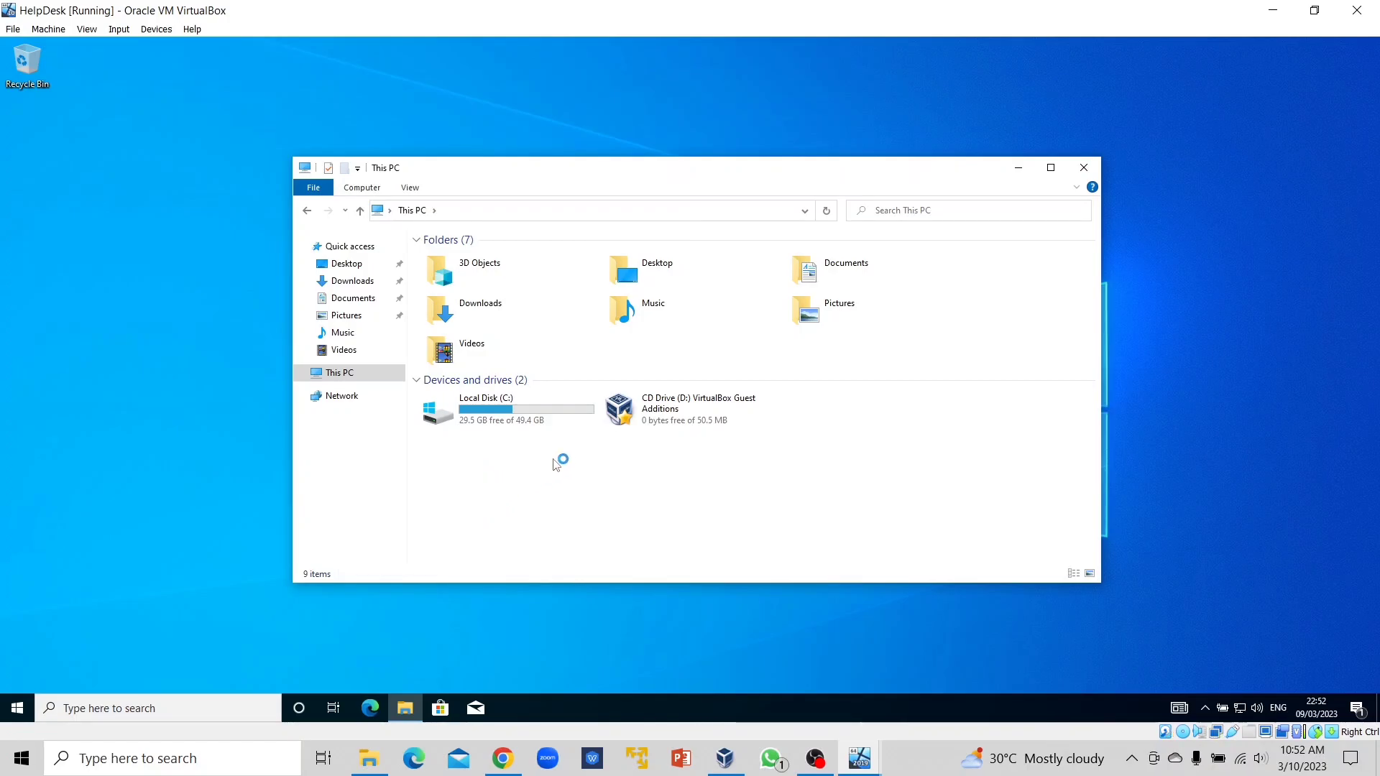
pyautogui.click(1084, 168)
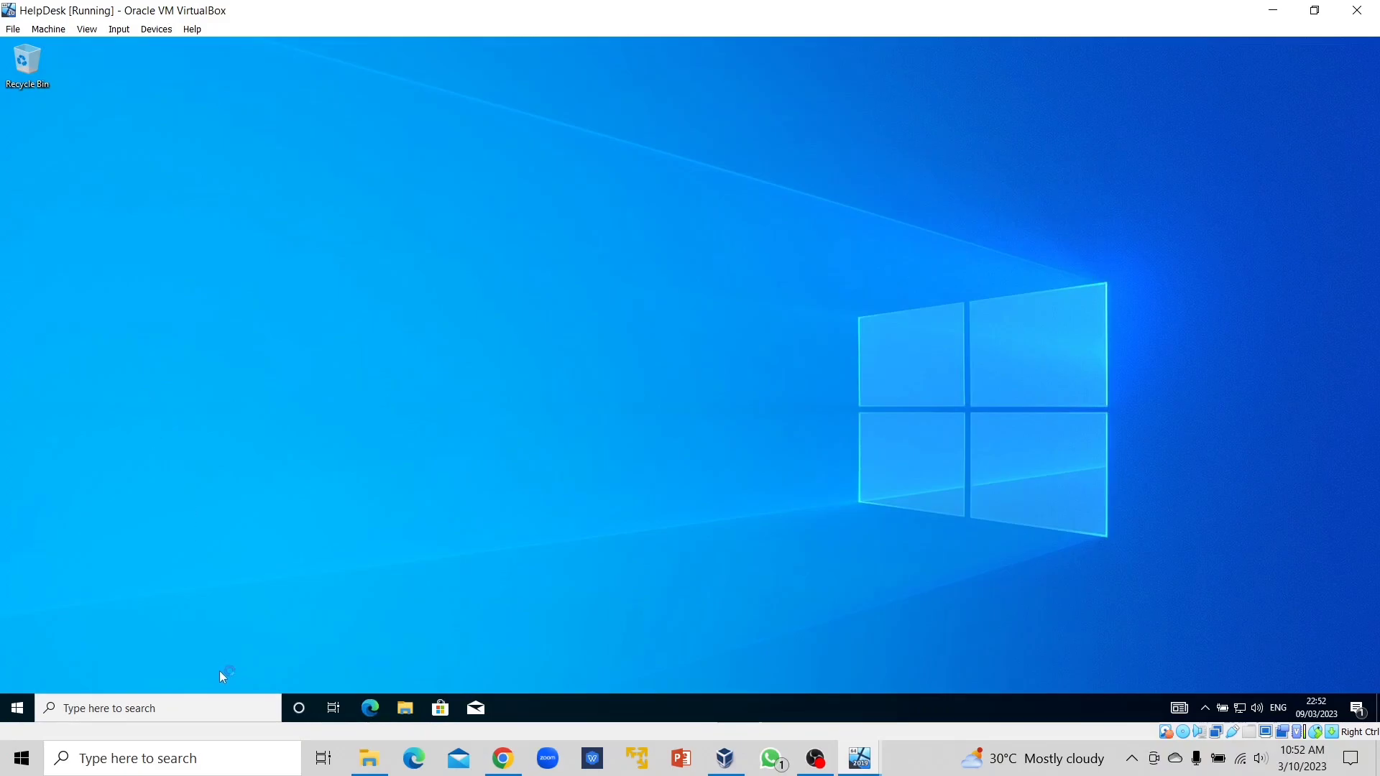
# Sign this domain user out from the Start menu's account options.
pyautogui.rightClick(19, 710)
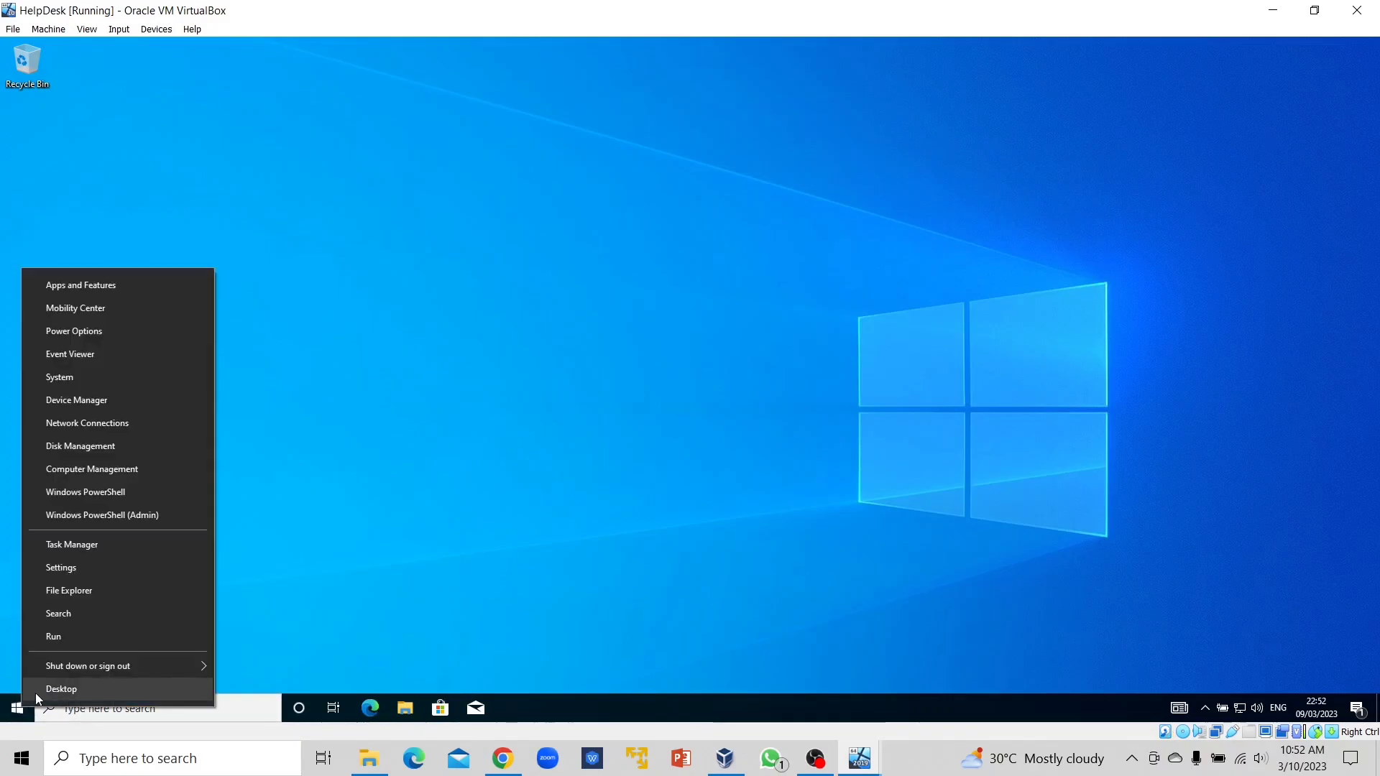
pyautogui.click(391, 528)
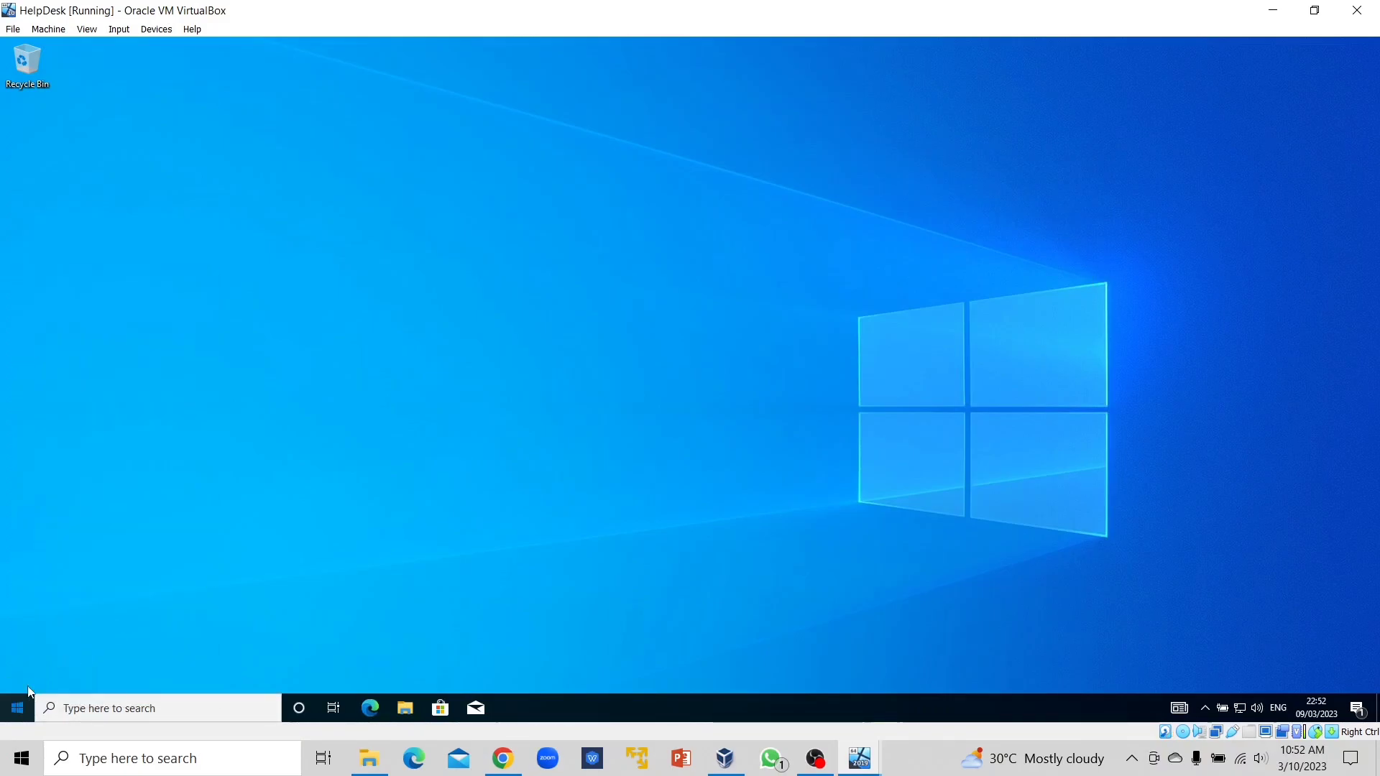
pyautogui.click(19, 707)
pyautogui.click(17, 544)
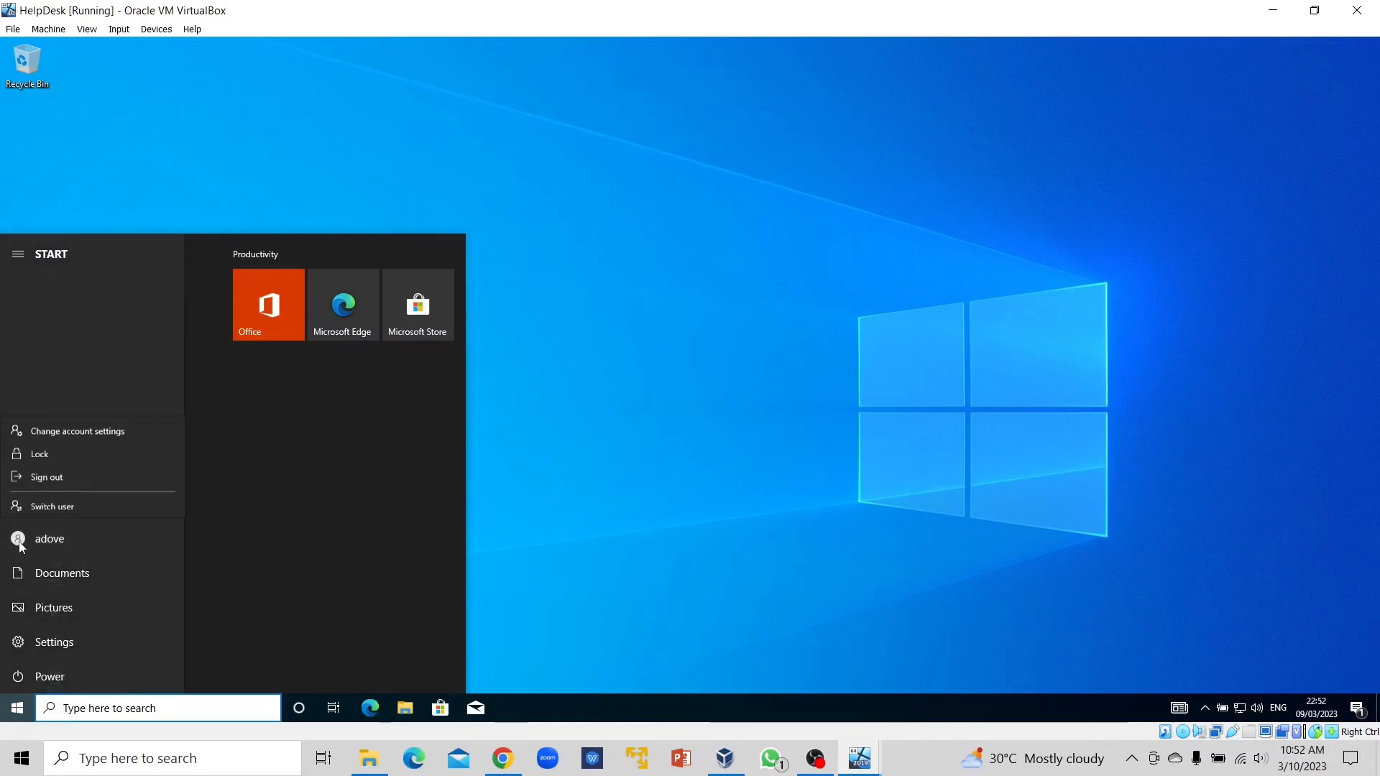
pyautogui.click(45, 473)
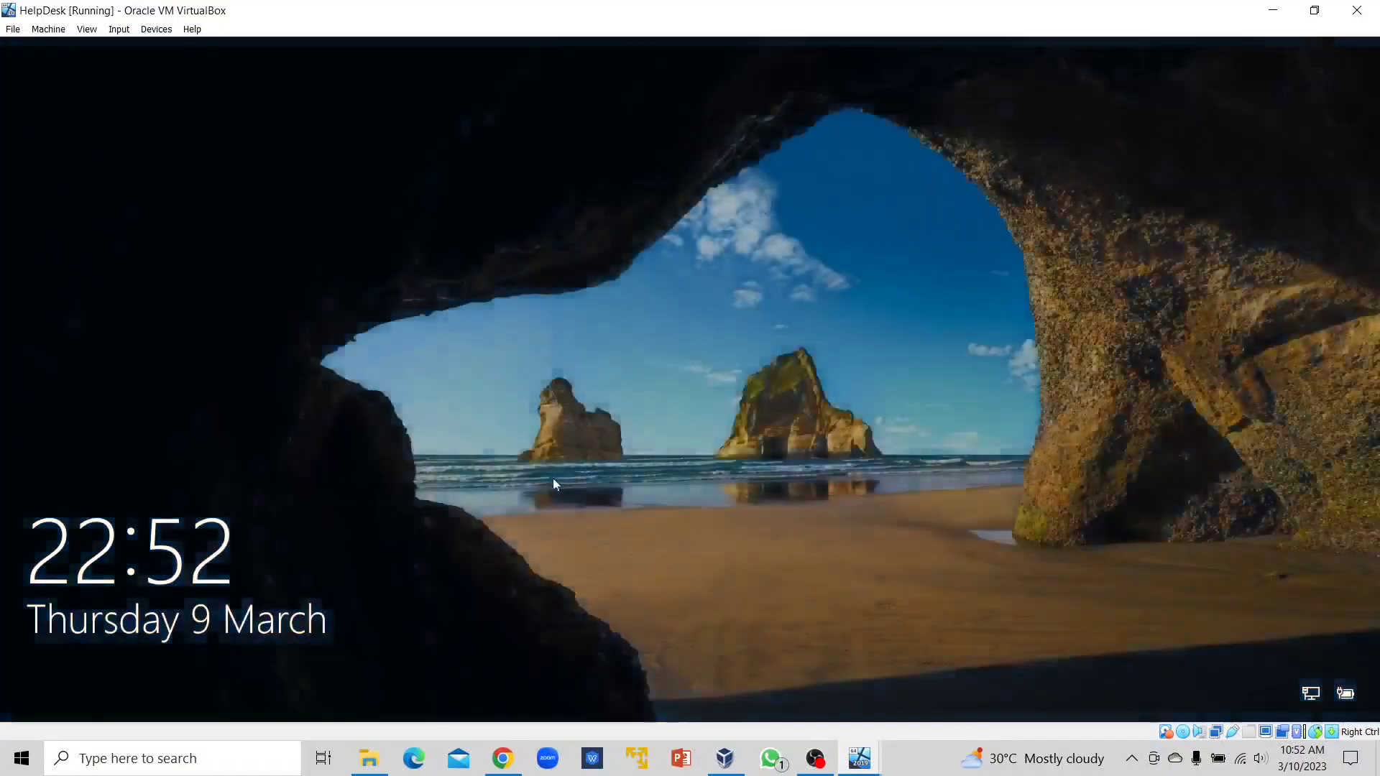
# Return focus to the VM and sign in via Other user with the next domain account's credentials.
pyautogui.press('super')
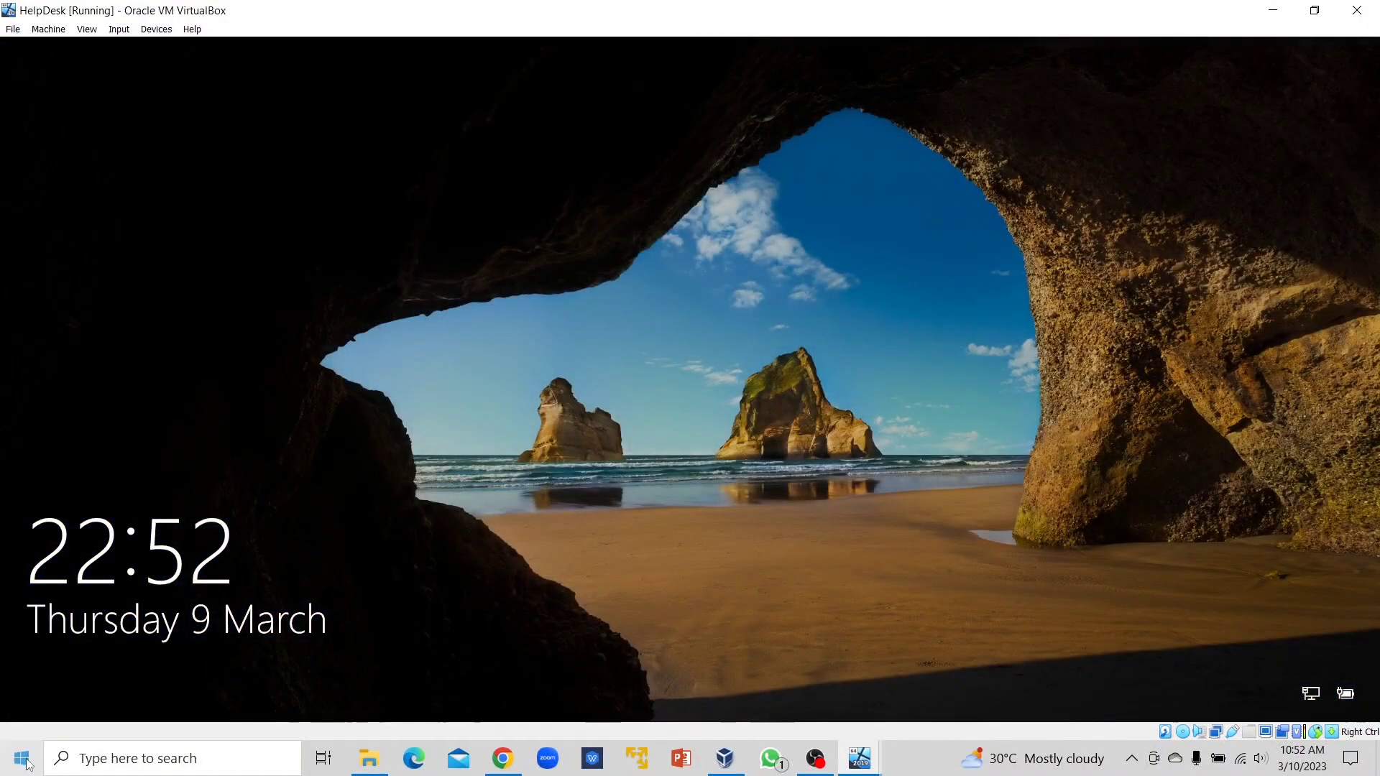
pyautogui.click(748, 370)
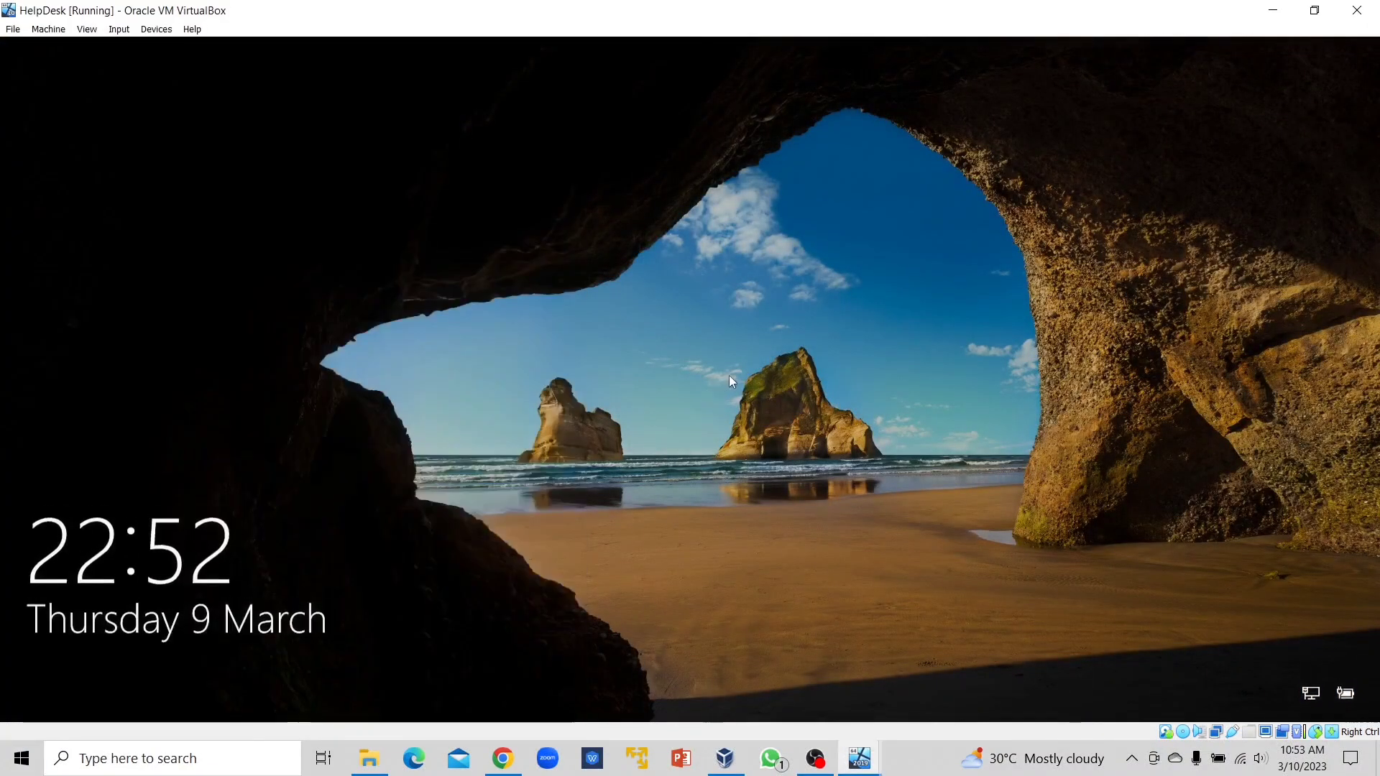
pyautogui.click(300, 467)
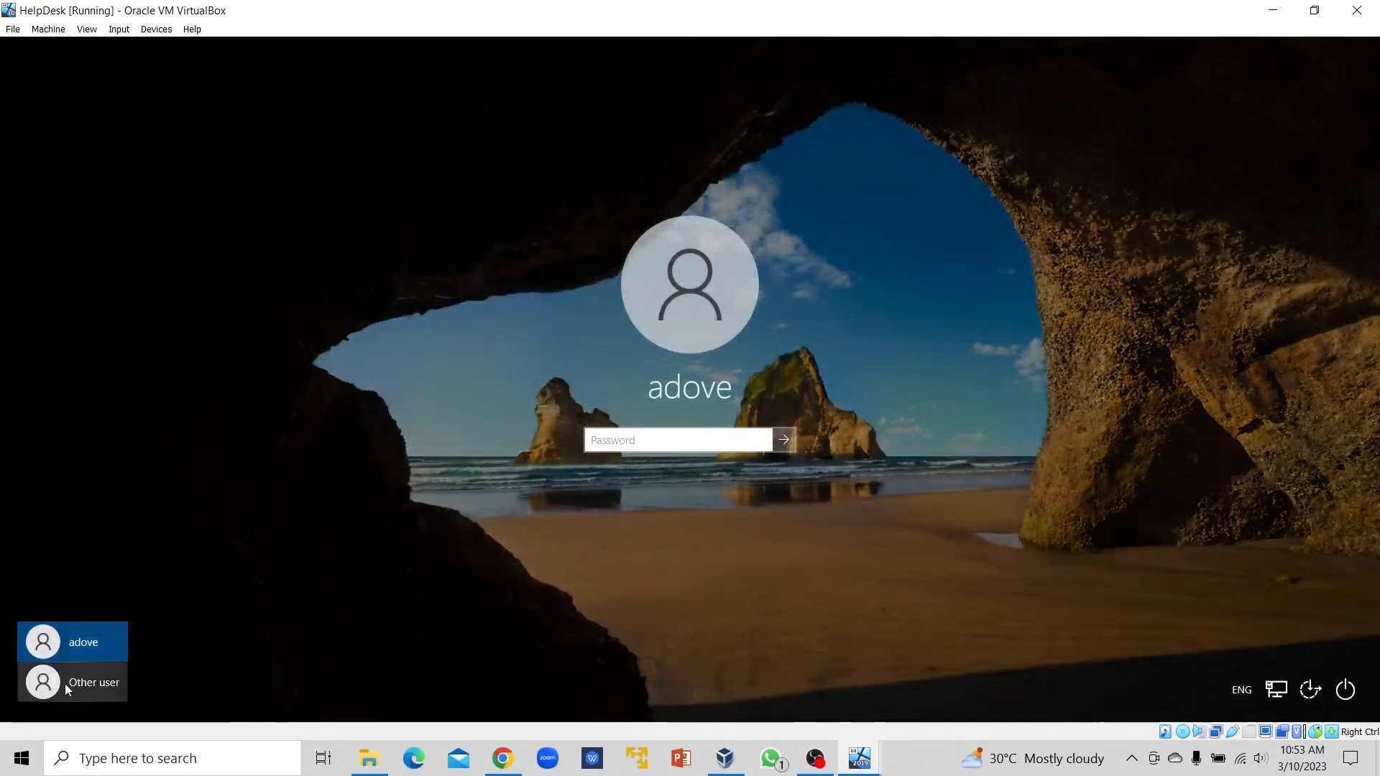
pyautogui.click(64, 684)
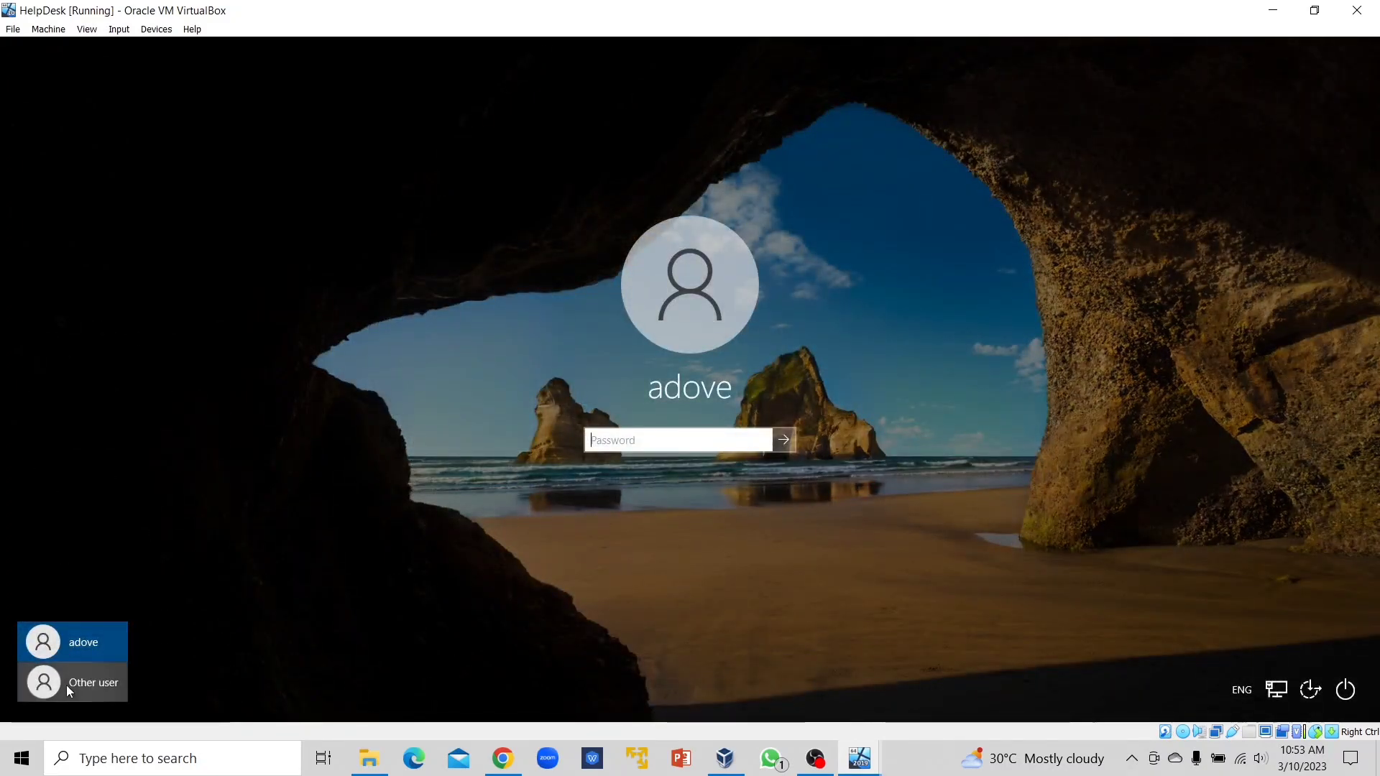
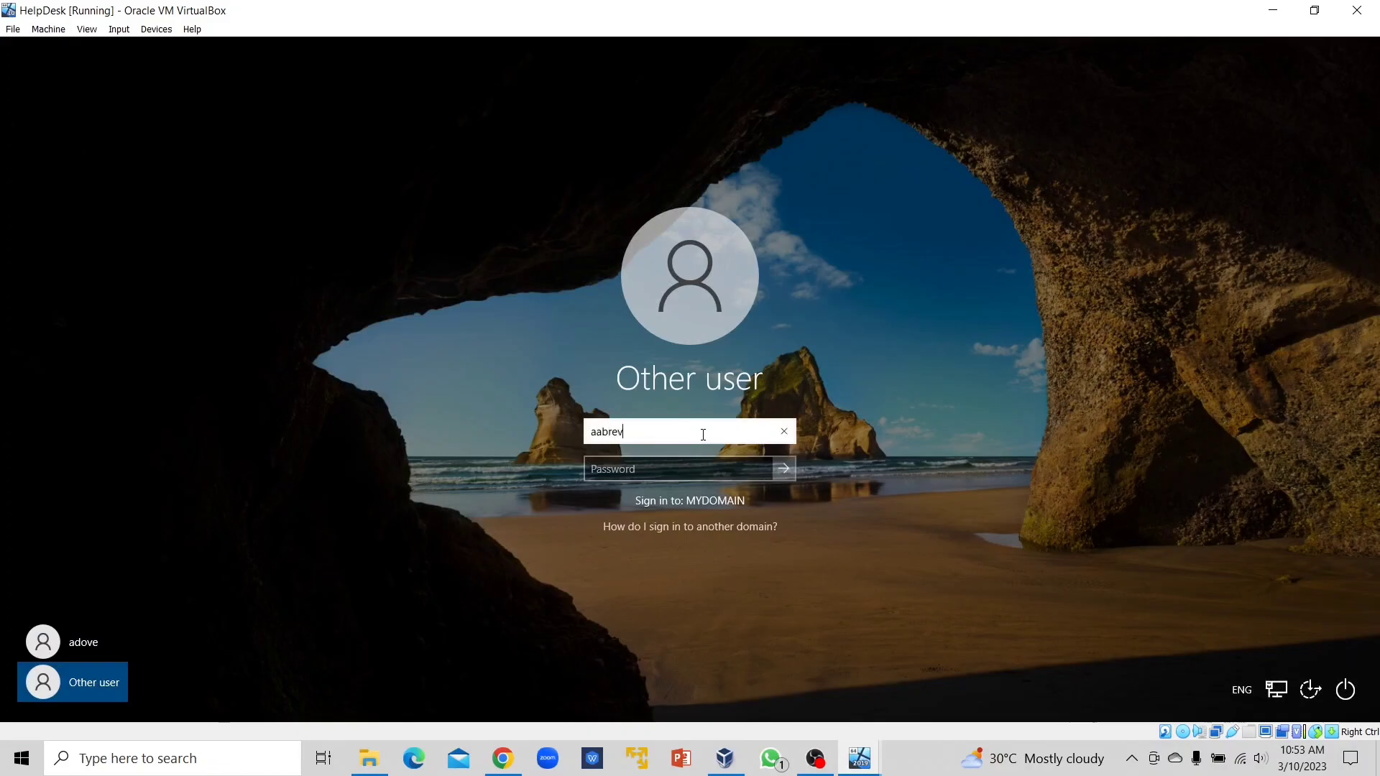
pyautogui.press('Tab')
pyautogui.write('***')
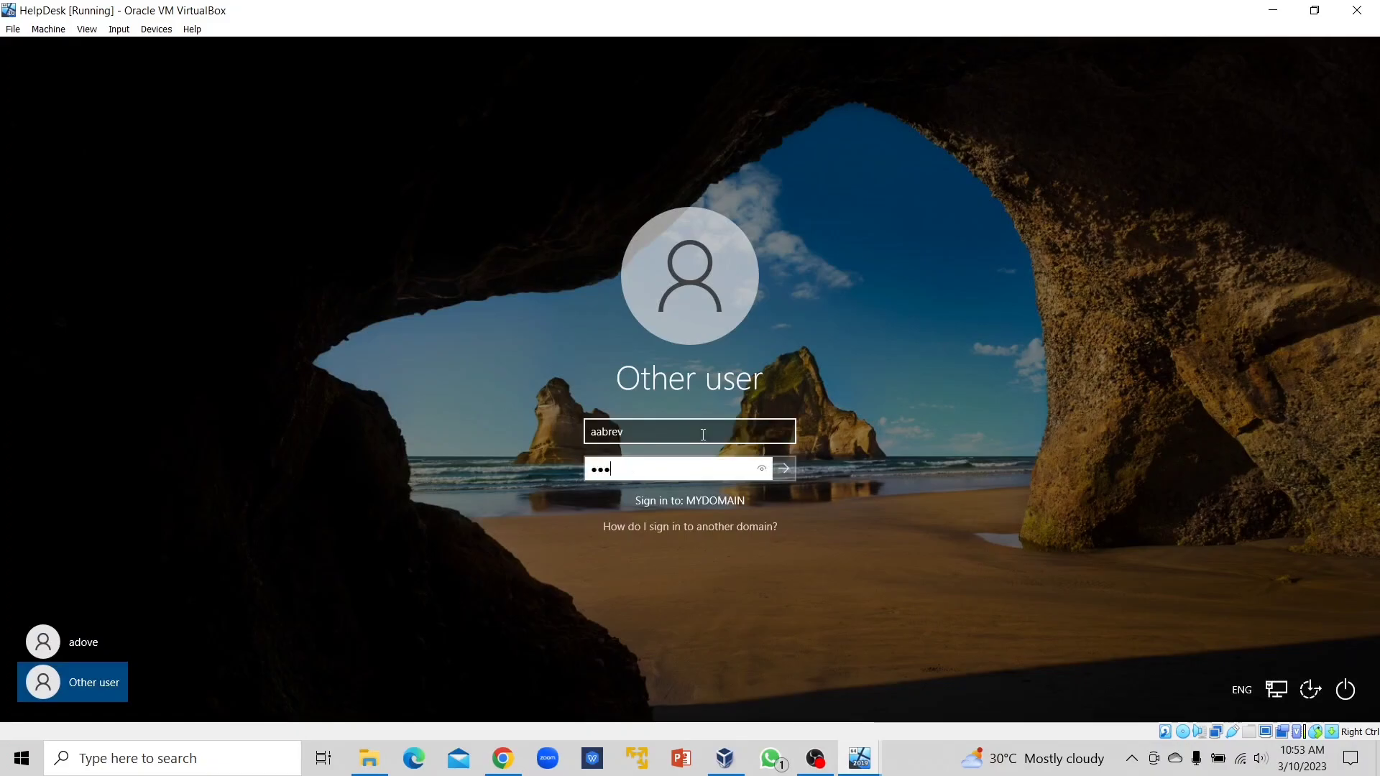
pyautogui.write('***')
pyautogui.press('Return')
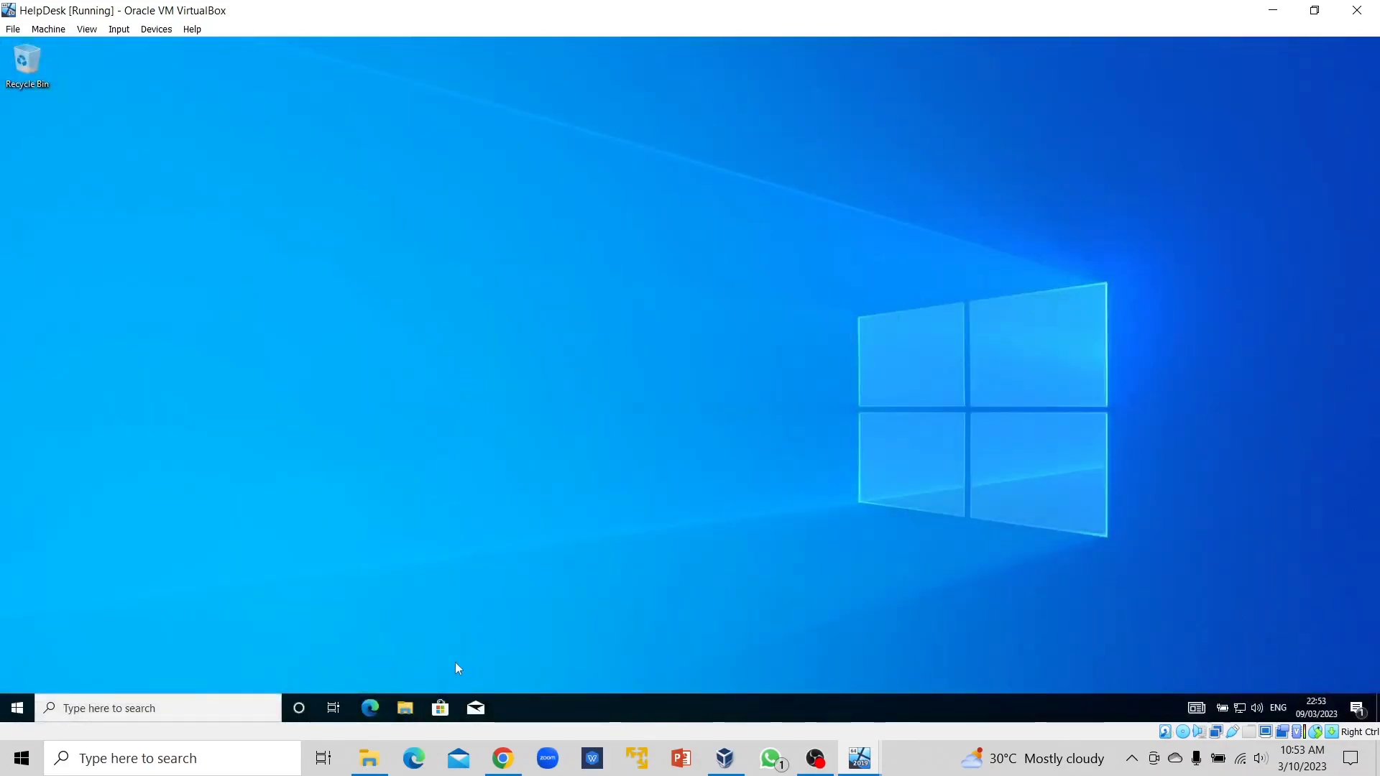
# Open the Public Z: drive and create a new text document named txt1.
pyautogui.click(406, 707)
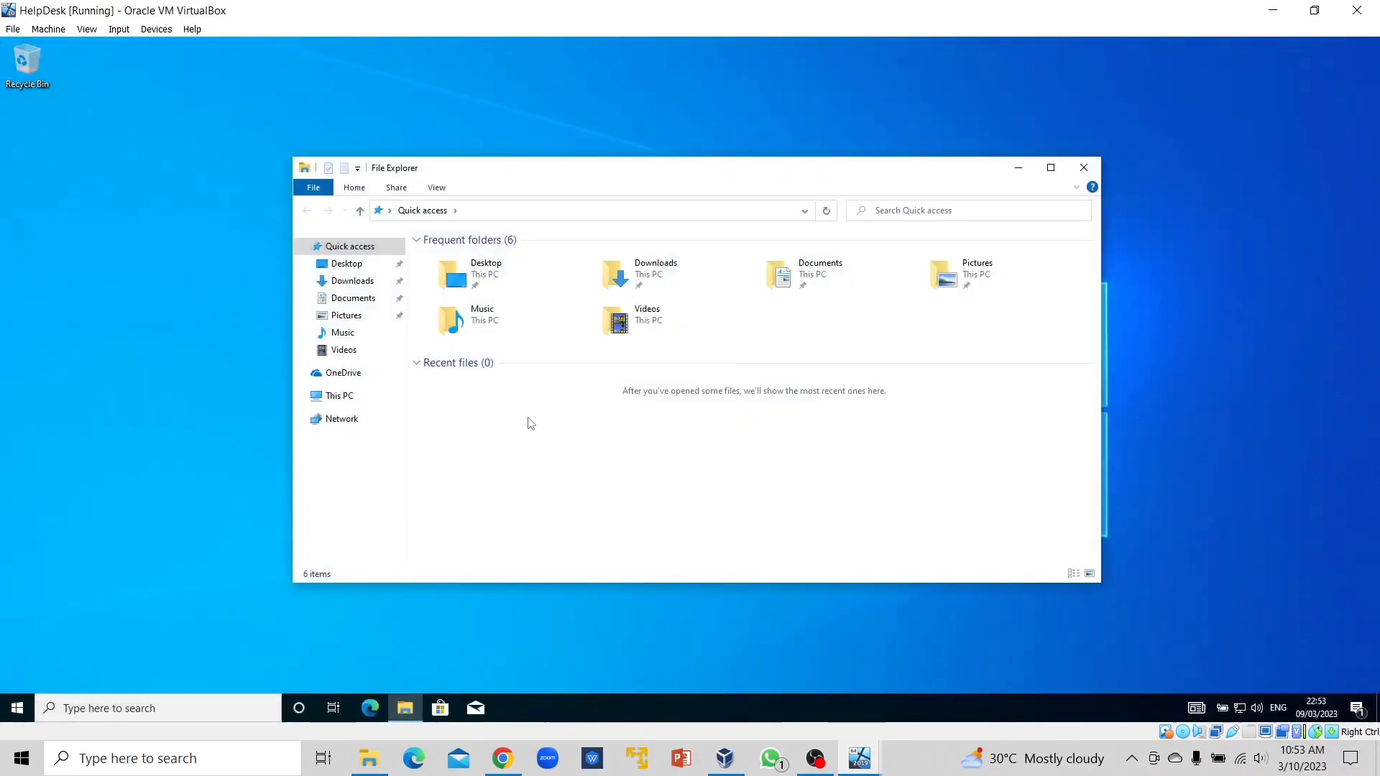
pyautogui.click(345, 397)
pyautogui.click(528, 474)
pyautogui.doubleClick(528, 475)
pyautogui.rightClick(584, 305)
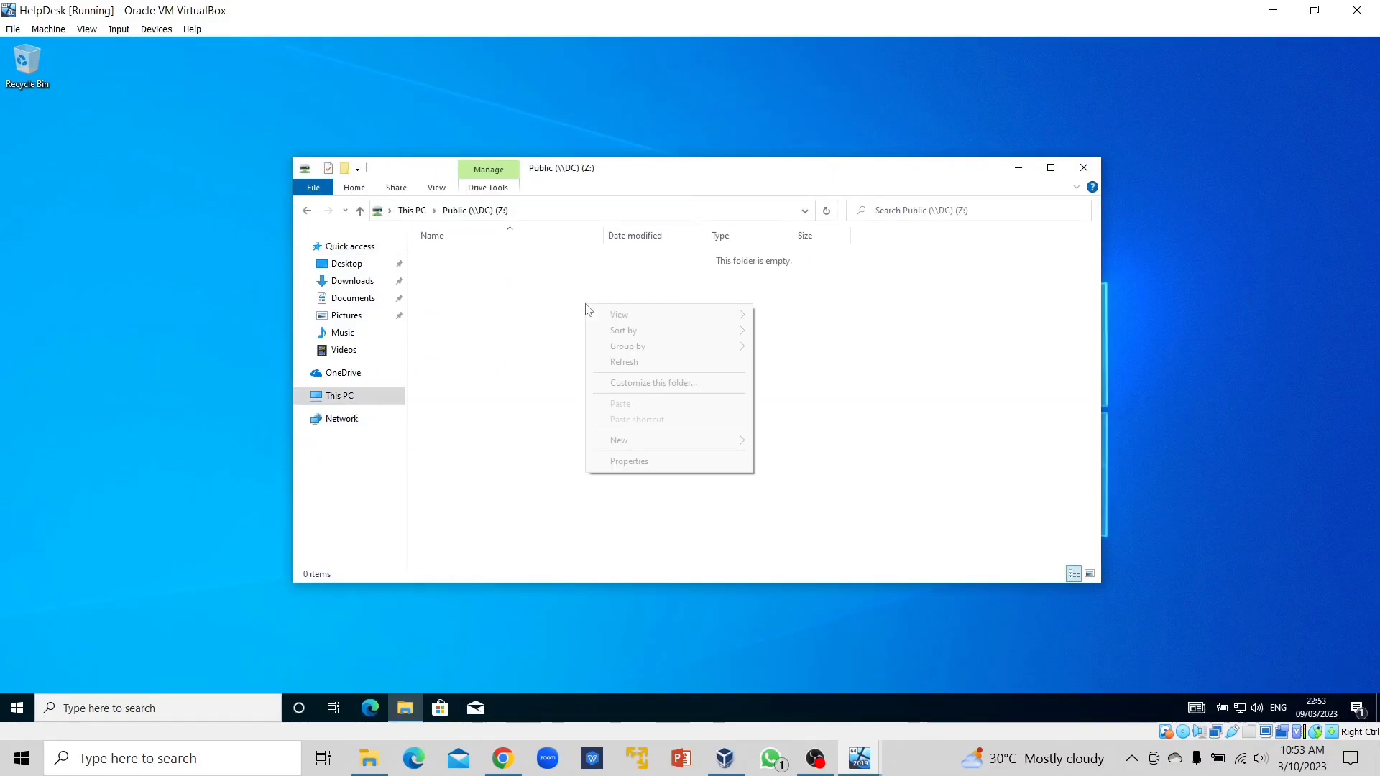
pyautogui.moveTo(636, 444)
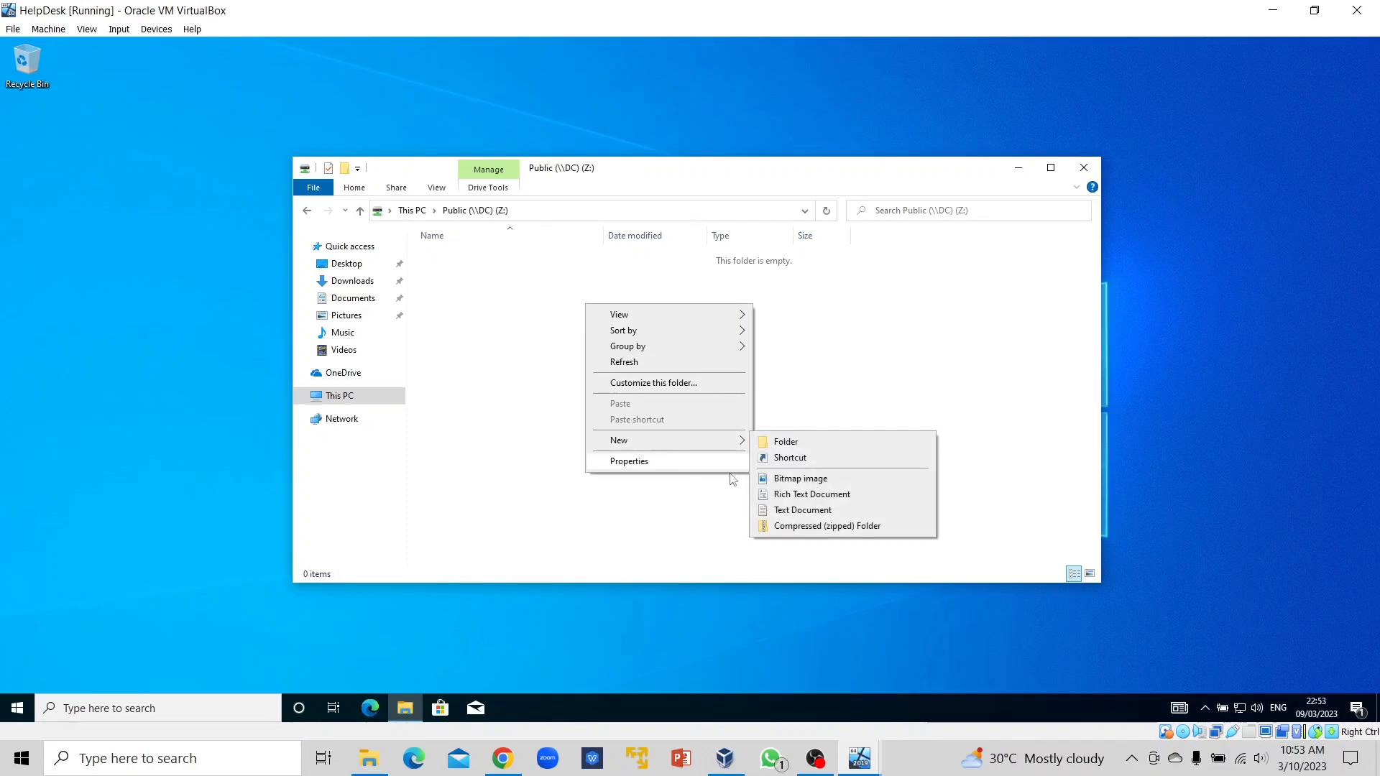
pyautogui.click(796, 511)
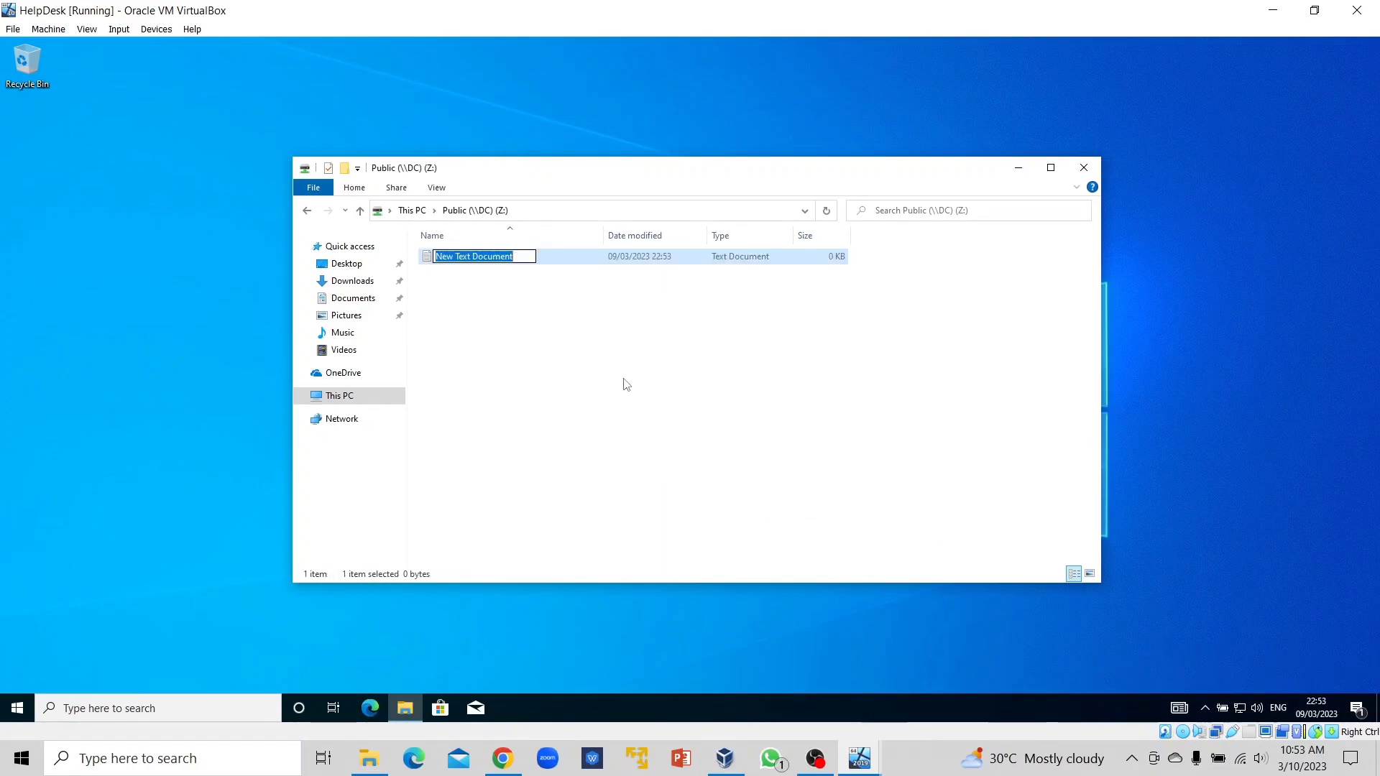
pyautogui.write('txt1')
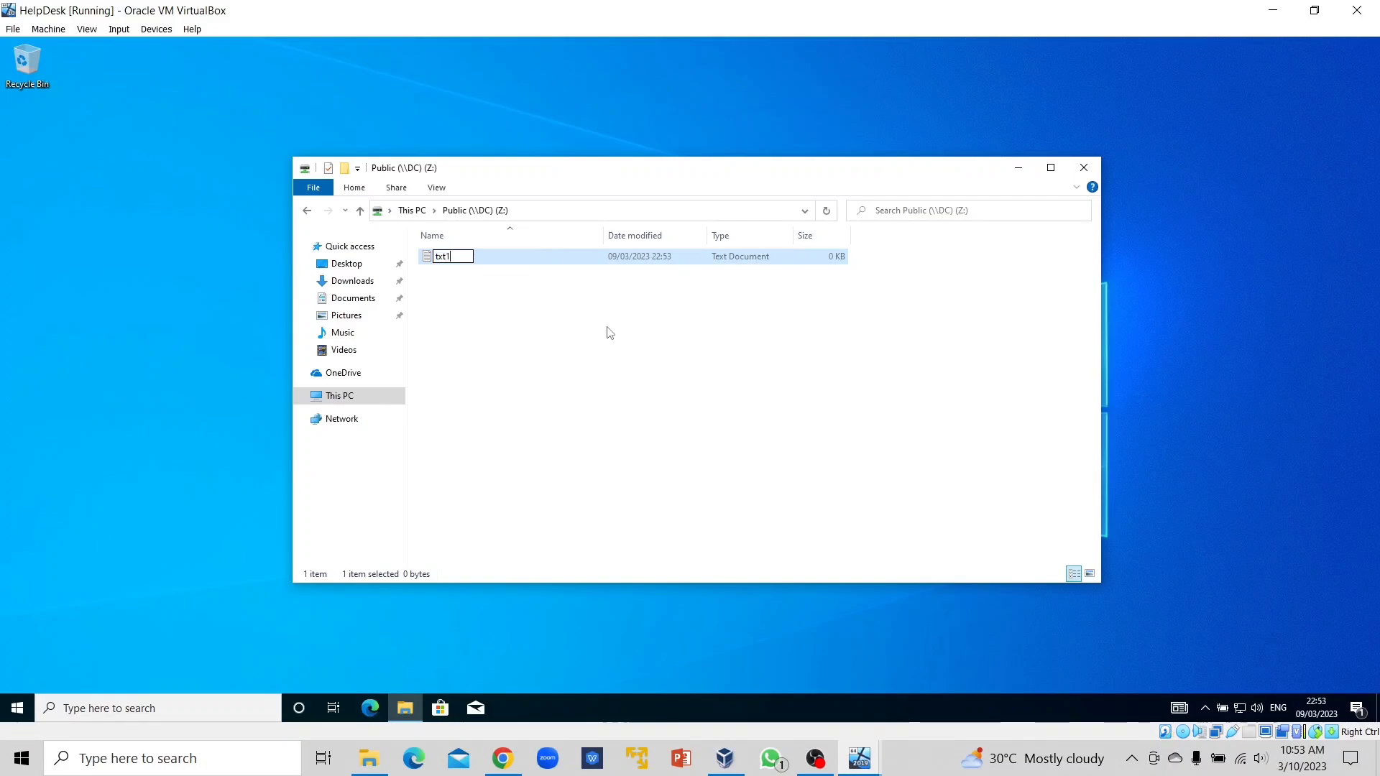
pyautogui.press('Return')
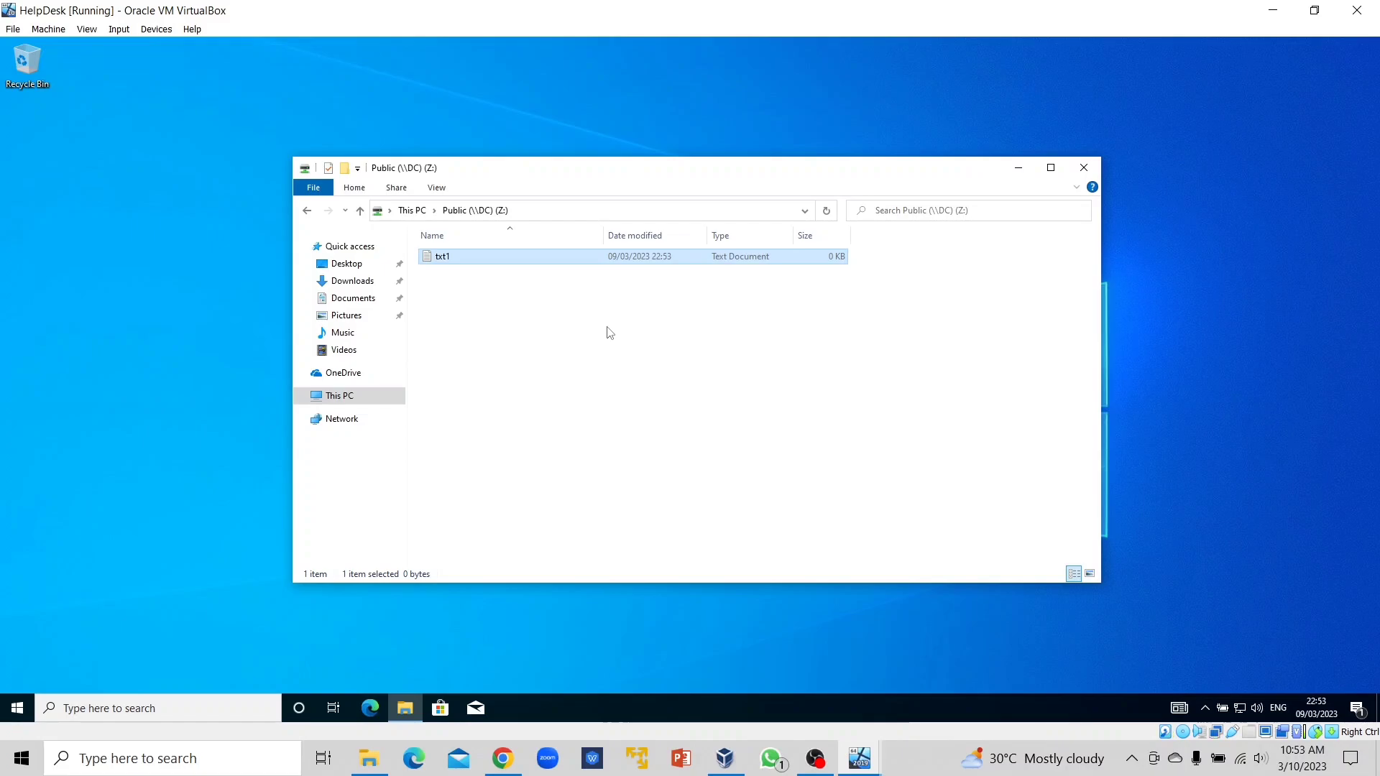
pyautogui.click(671, 370)
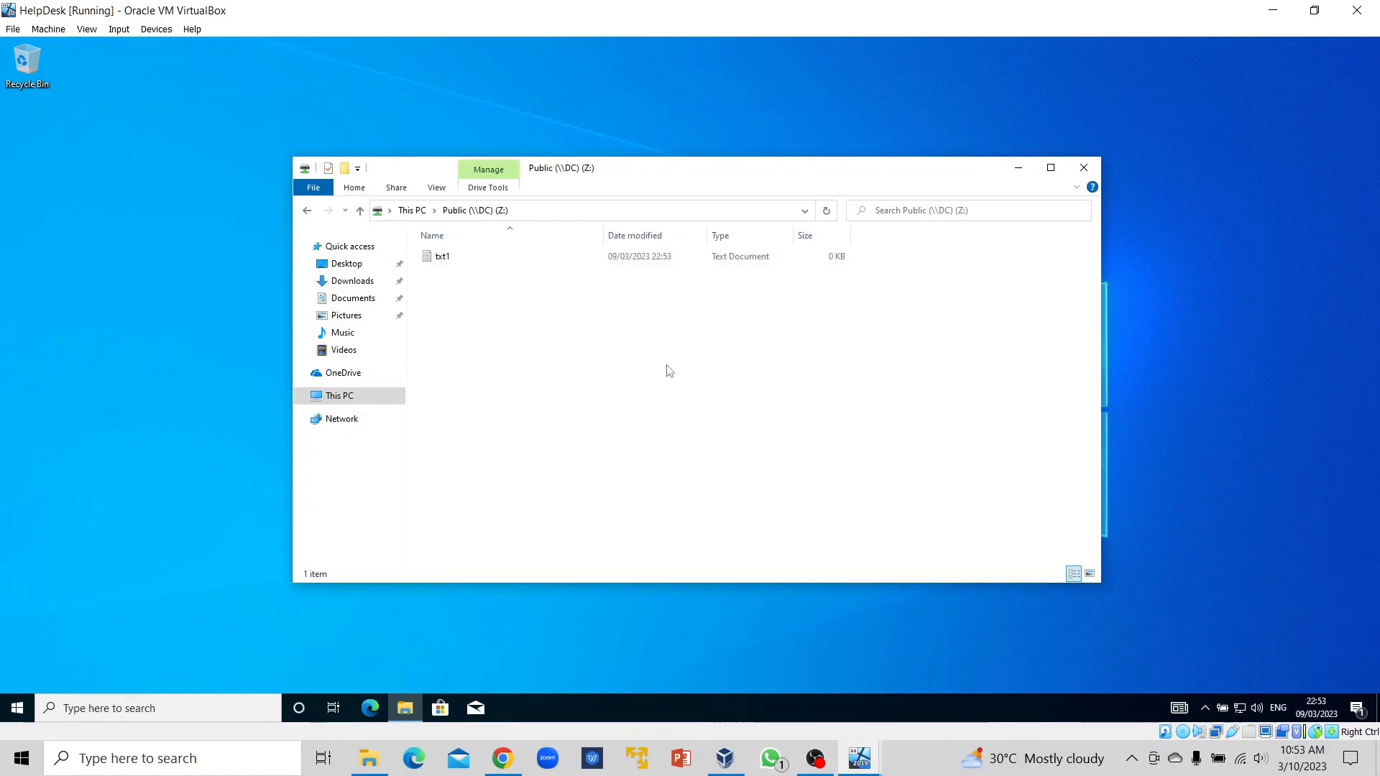
# Reopen Public Z:, add a rich text document named txt2, then return to This PC.
pyautogui.click(360, 210)
pyautogui.doubleClick(564, 464)
pyautogui.rightClick(535, 323)
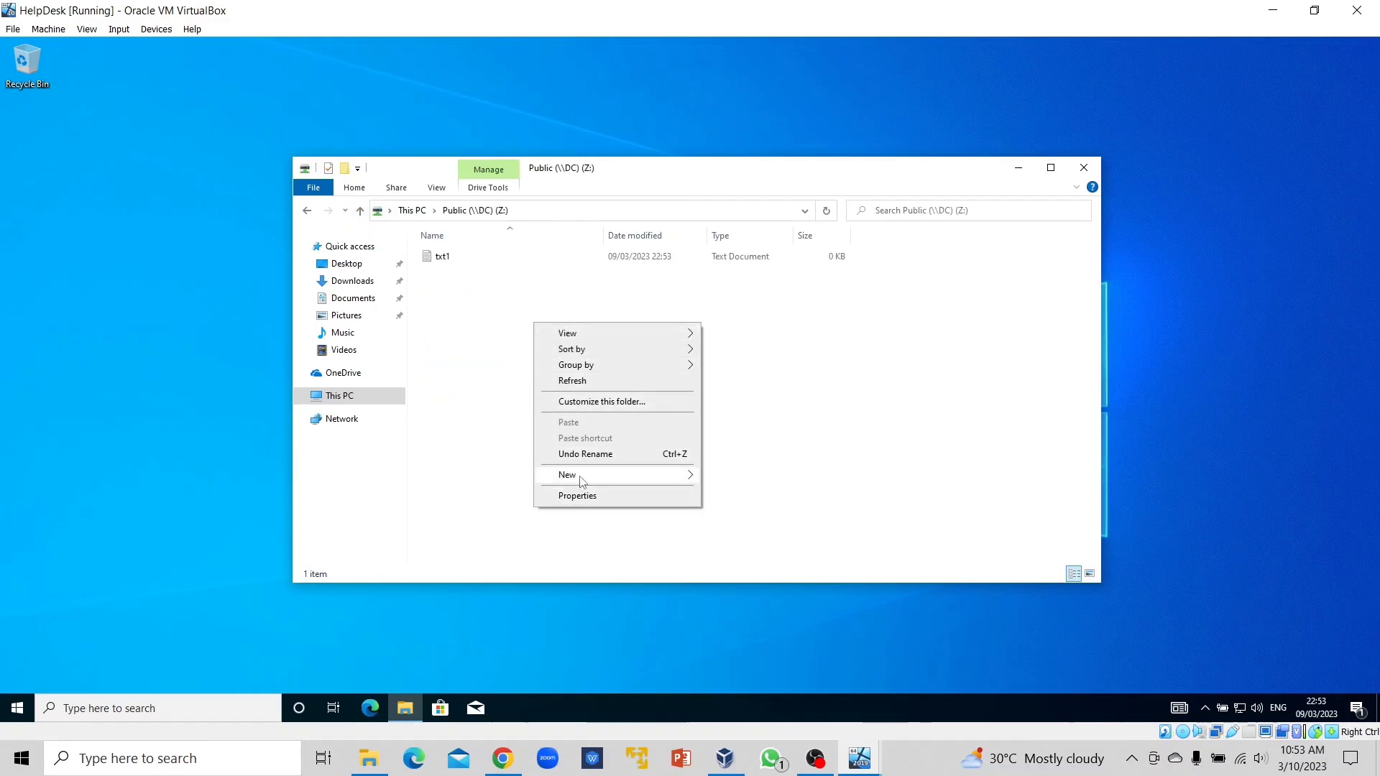
pyautogui.moveTo(583, 481)
pyautogui.click(745, 539)
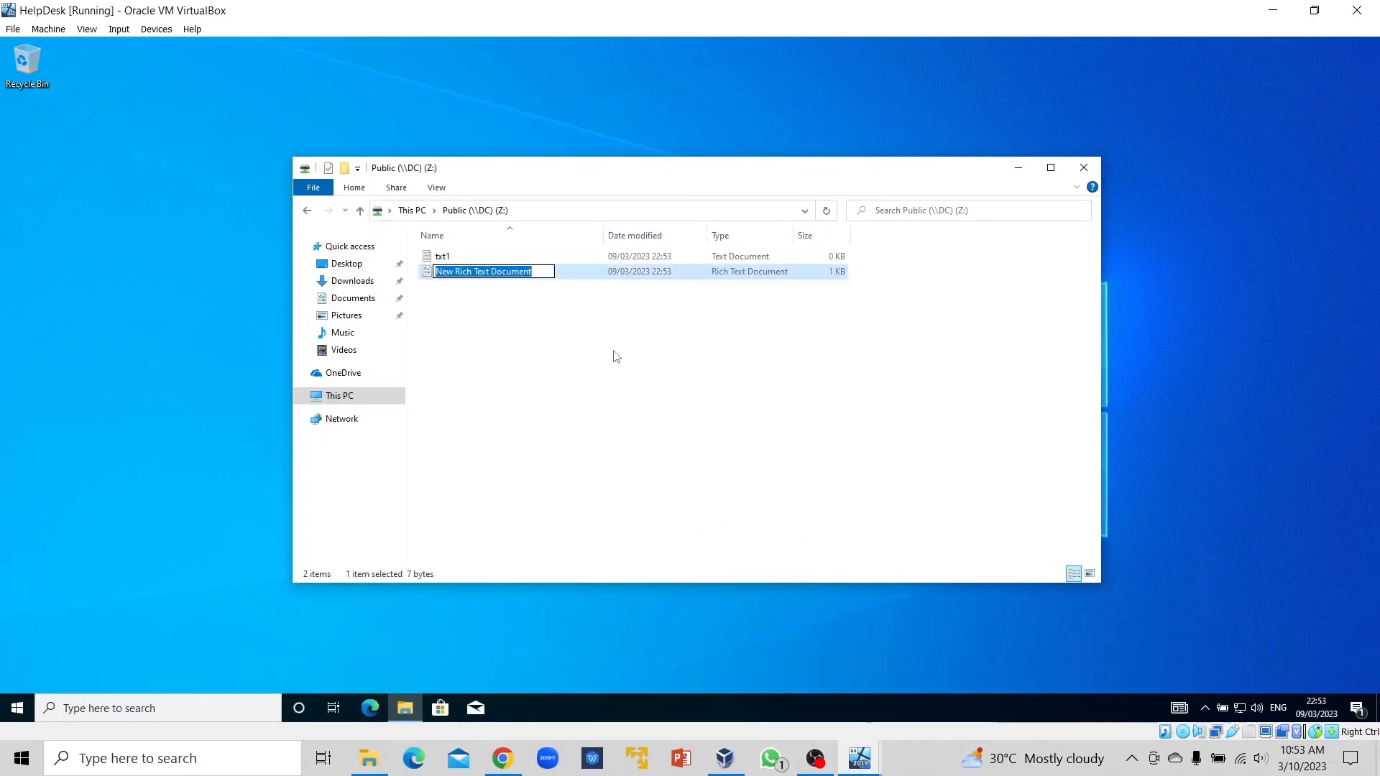
pyautogui.write('txt2')
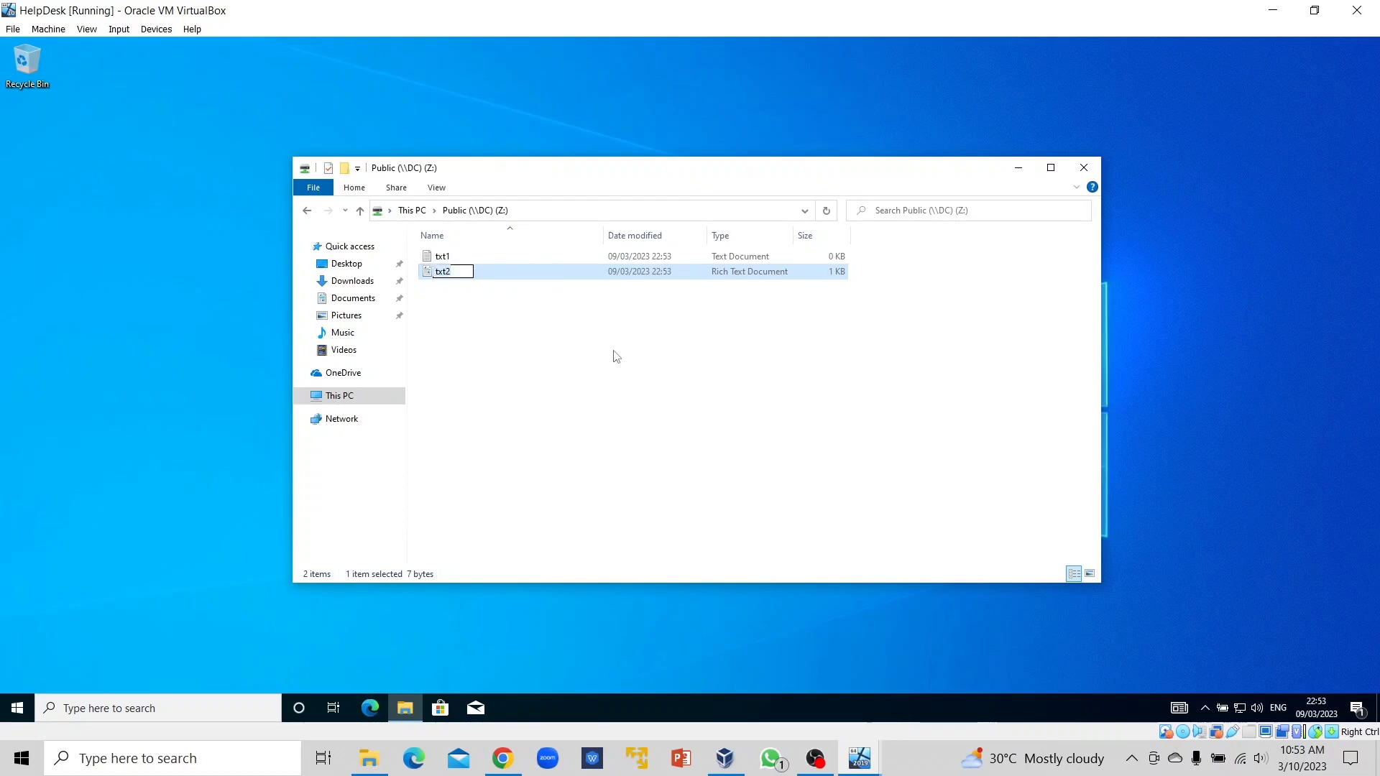
pyautogui.press('Return')
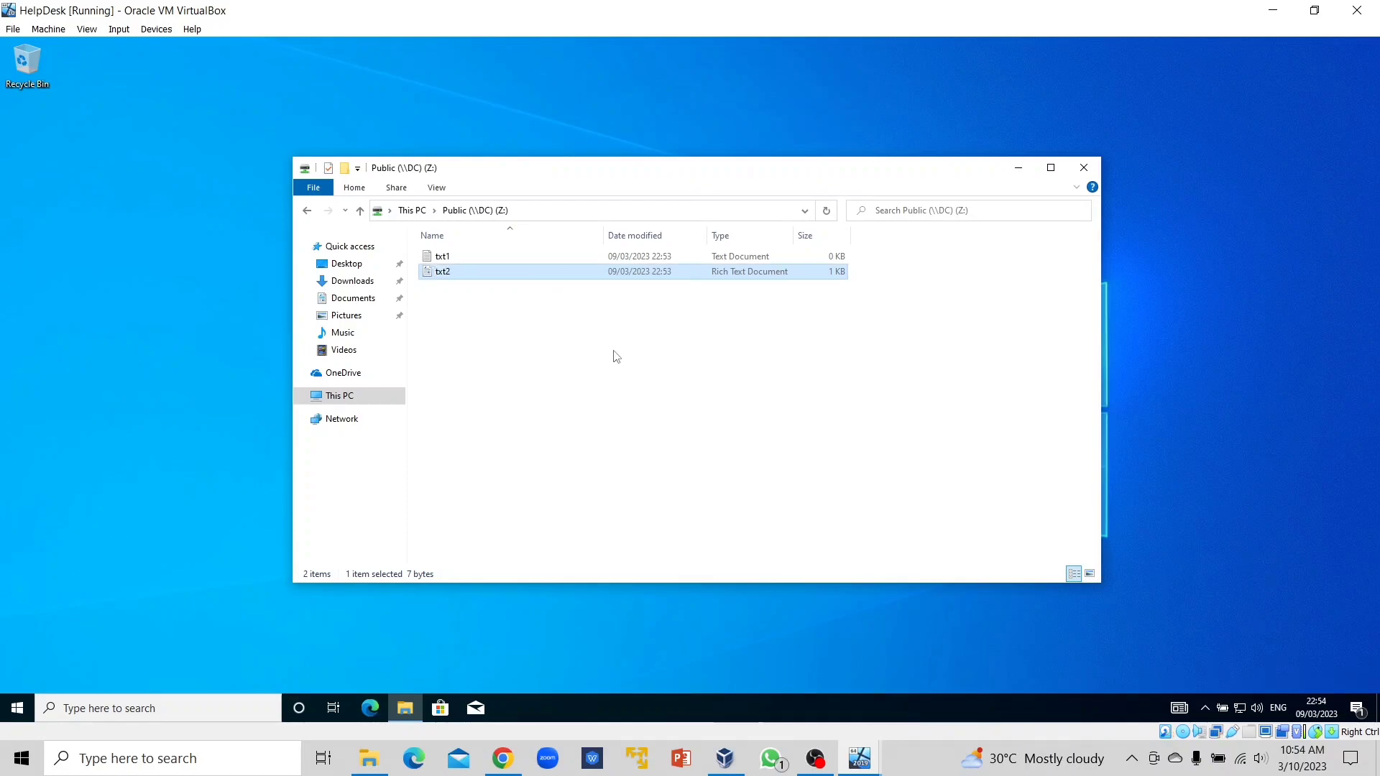
pyautogui.rightClick(643, 423)
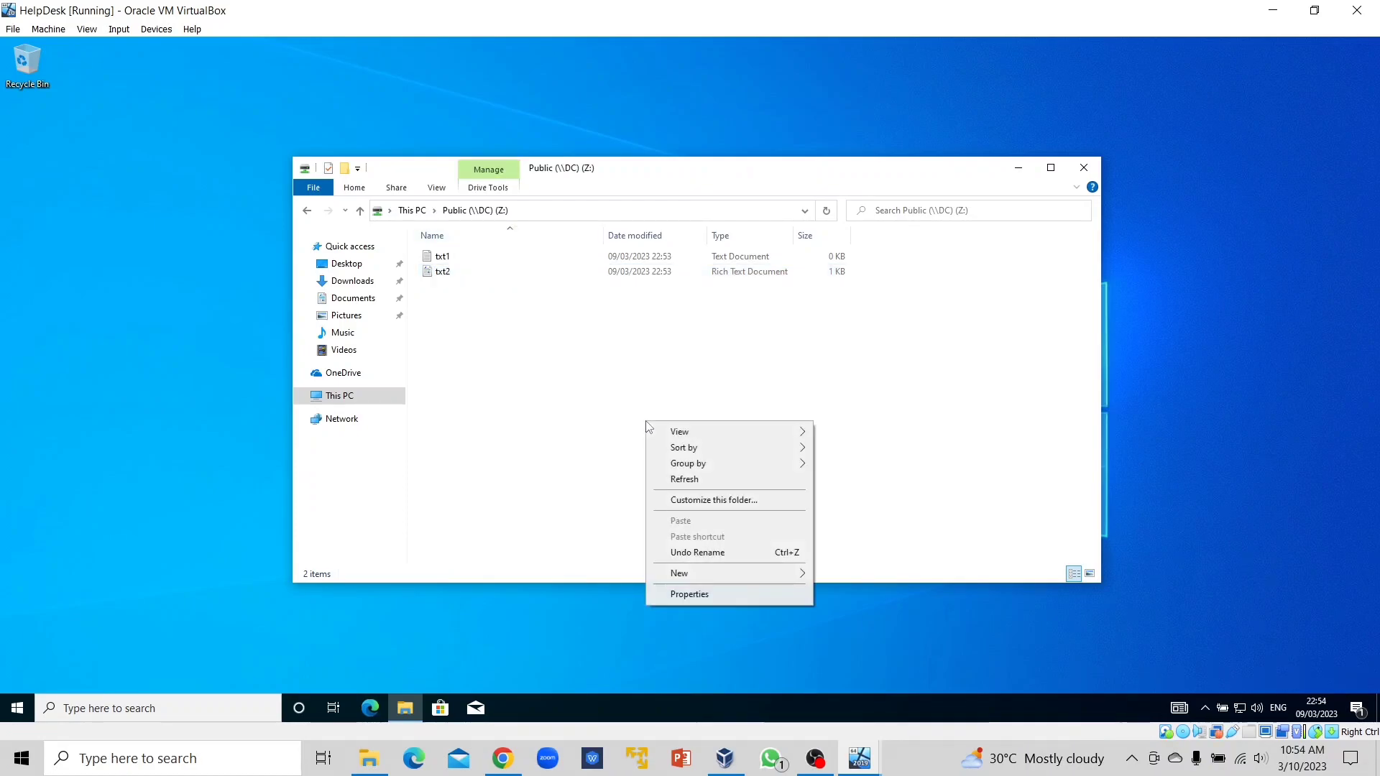
pyautogui.click(536, 356)
pyautogui.click(360, 211)
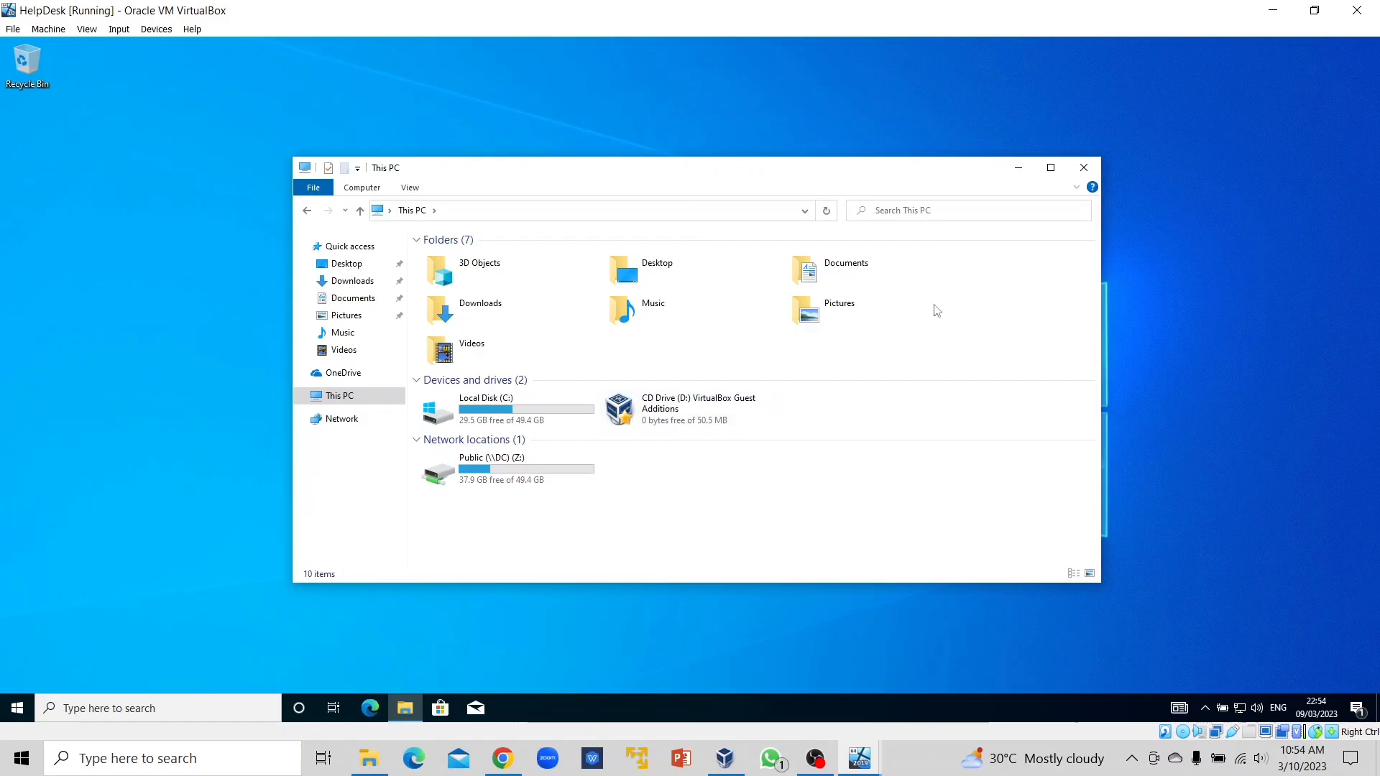
# Close File Explorer and sign out of the current domain user.
pyautogui.click(1084, 167)
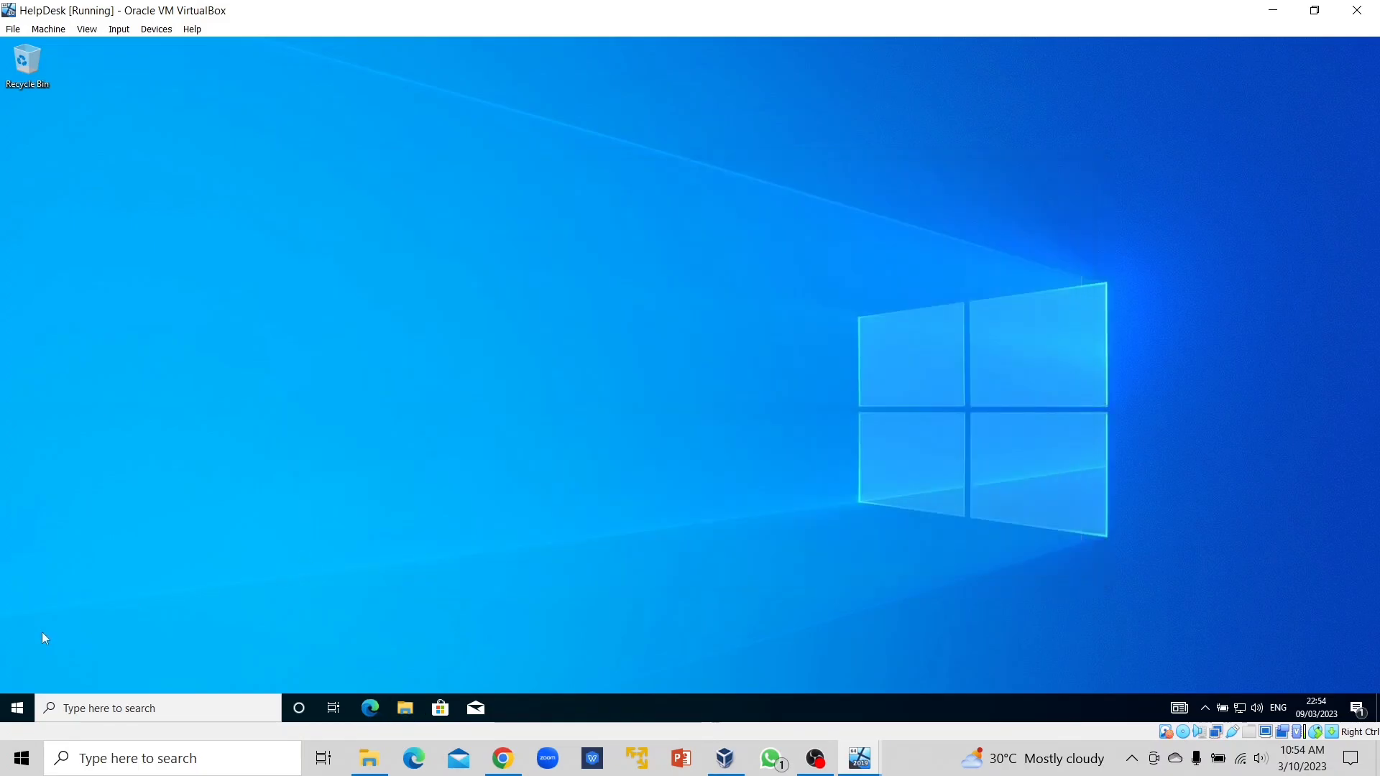
pyautogui.rightClick(18, 708)
pyautogui.click(375, 611)
pyautogui.click(17, 708)
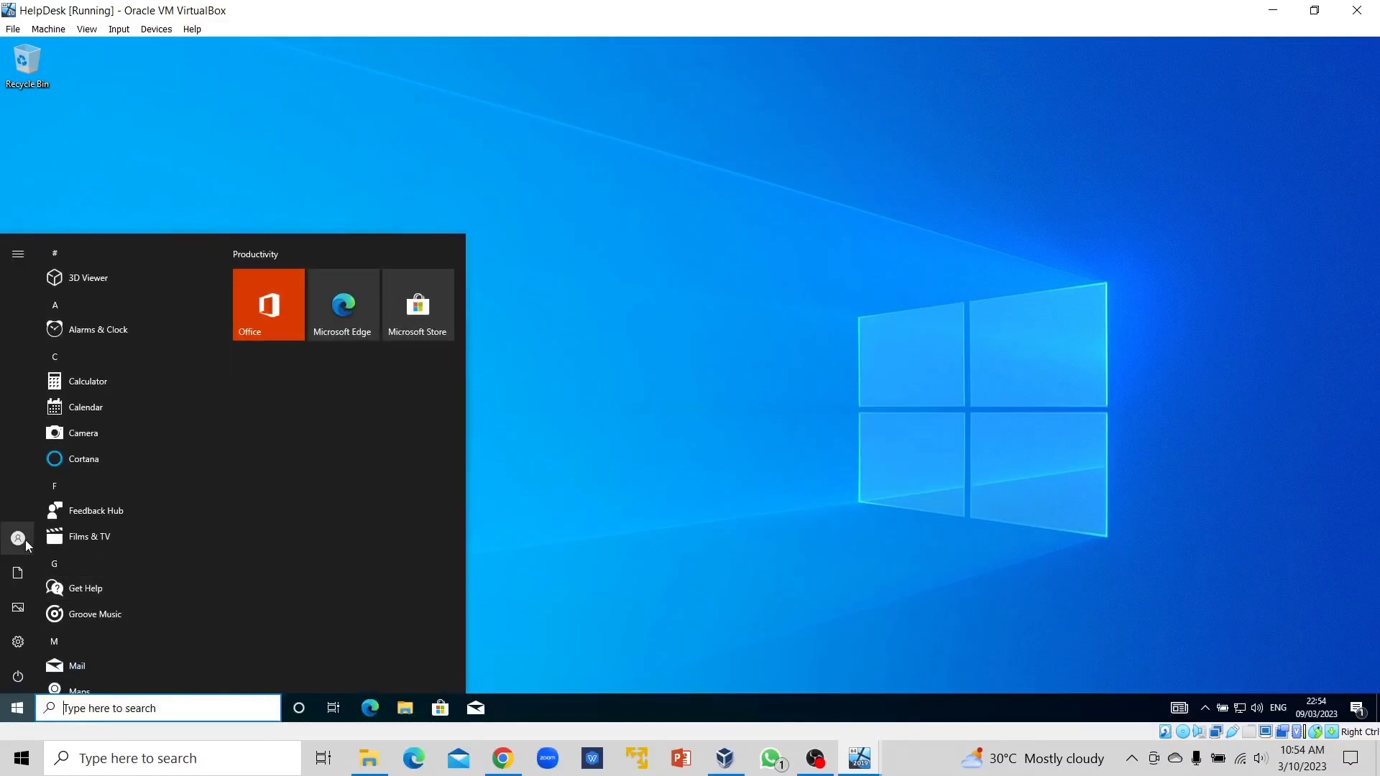
pyautogui.click(22, 538)
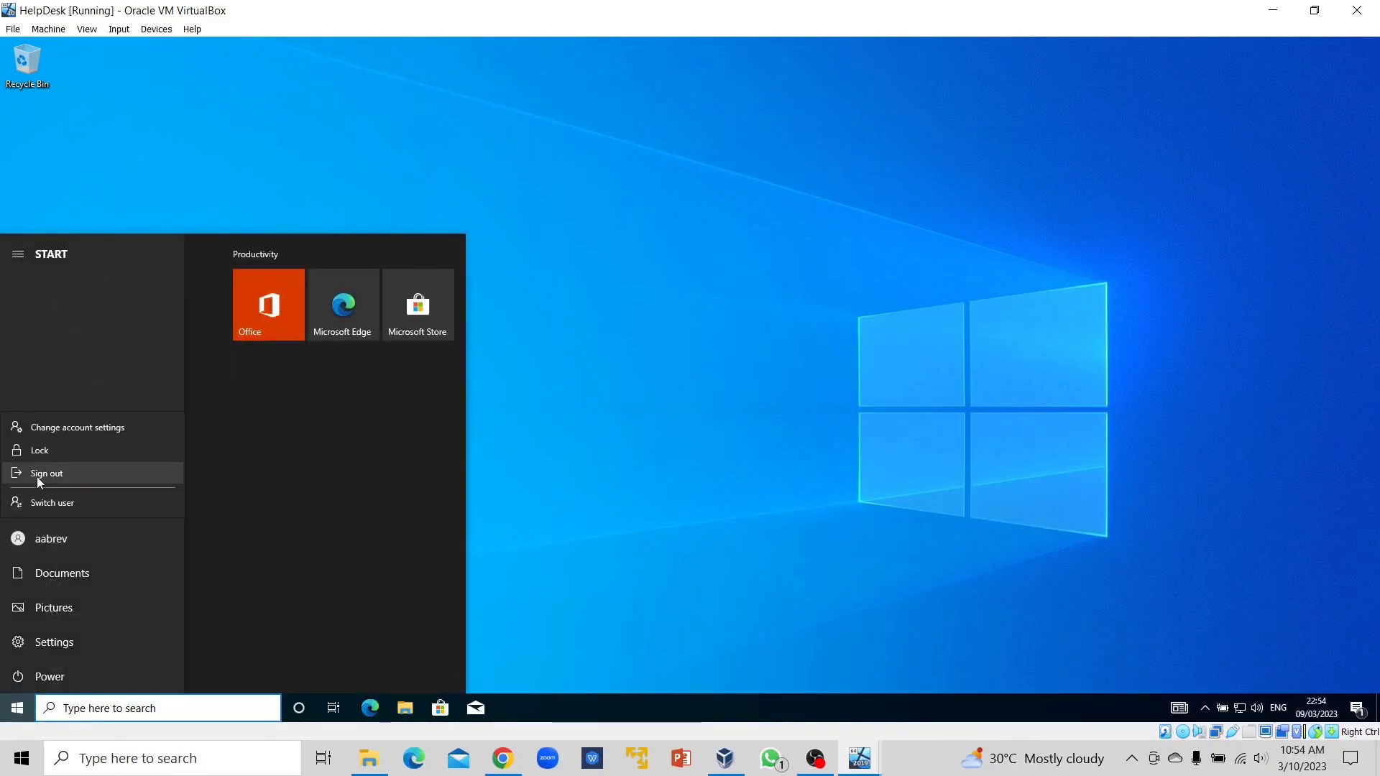
pyautogui.click(36, 476)
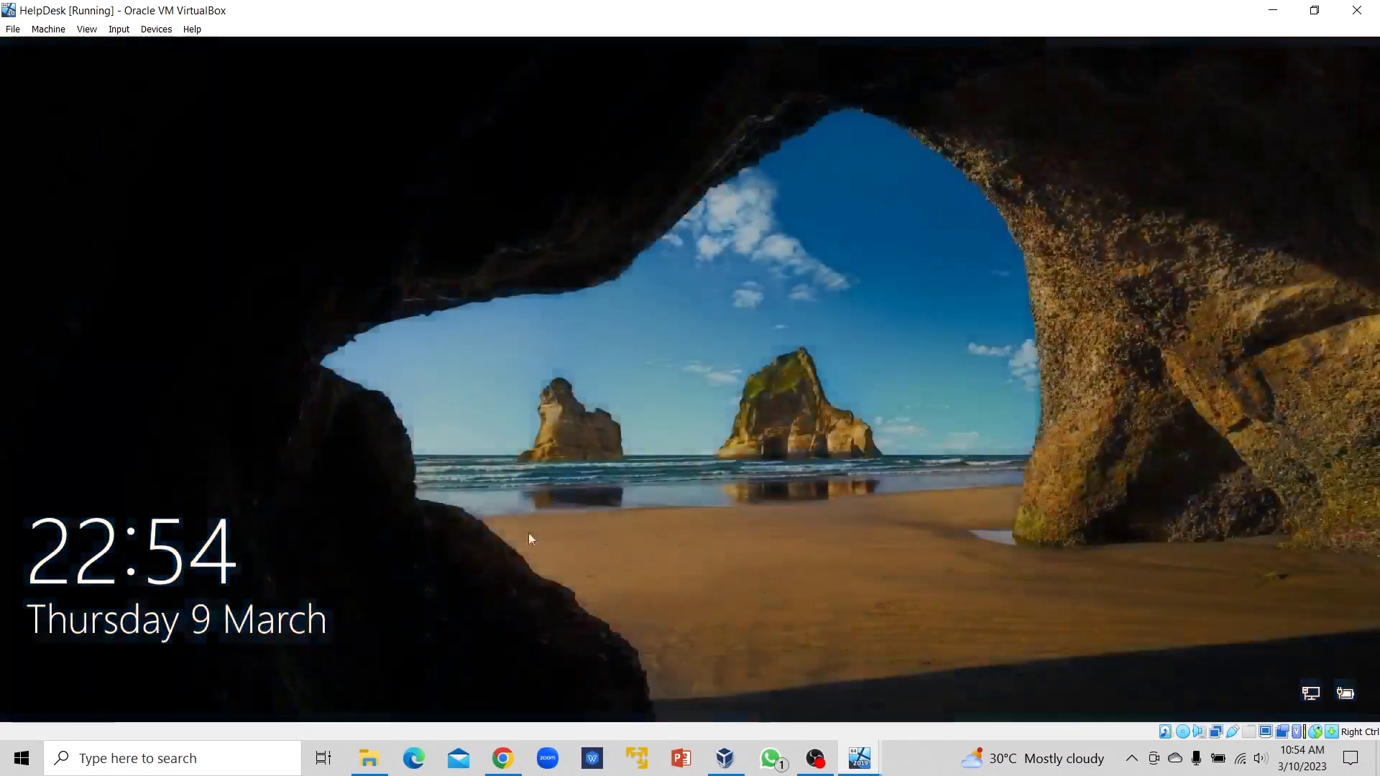
# Sign in to MYDOMAIN as a different domain user with that user's password.
pyautogui.click(439, 606)
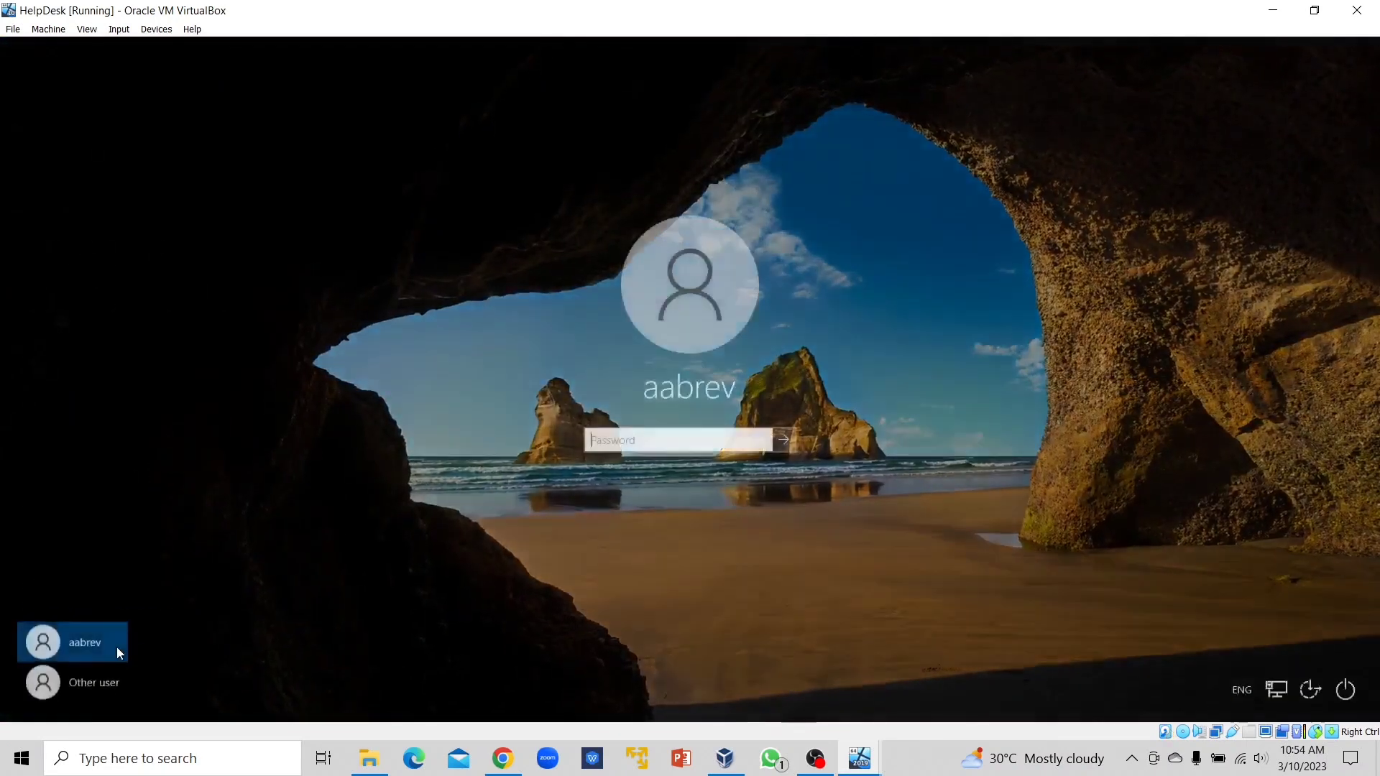
pyautogui.click(81, 685)
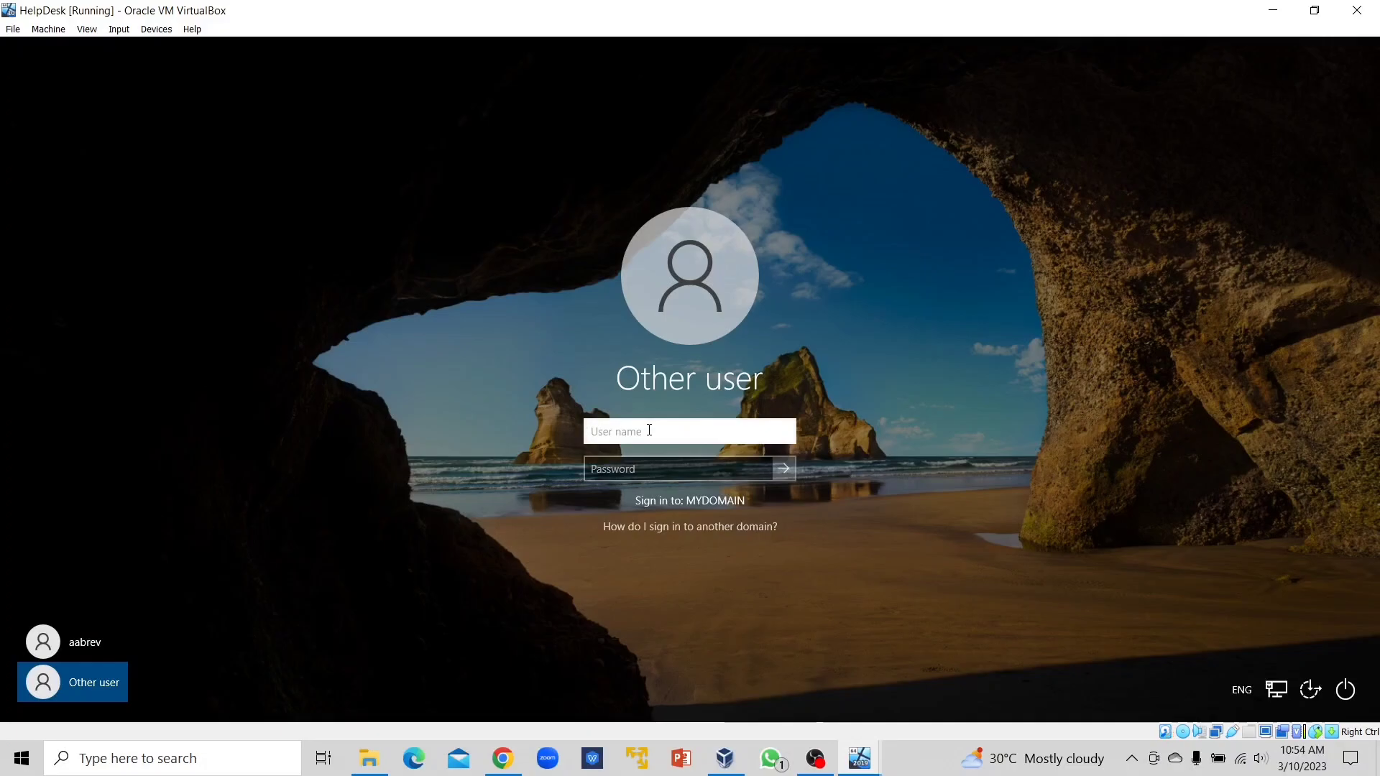
pyautogui.press('Tab')
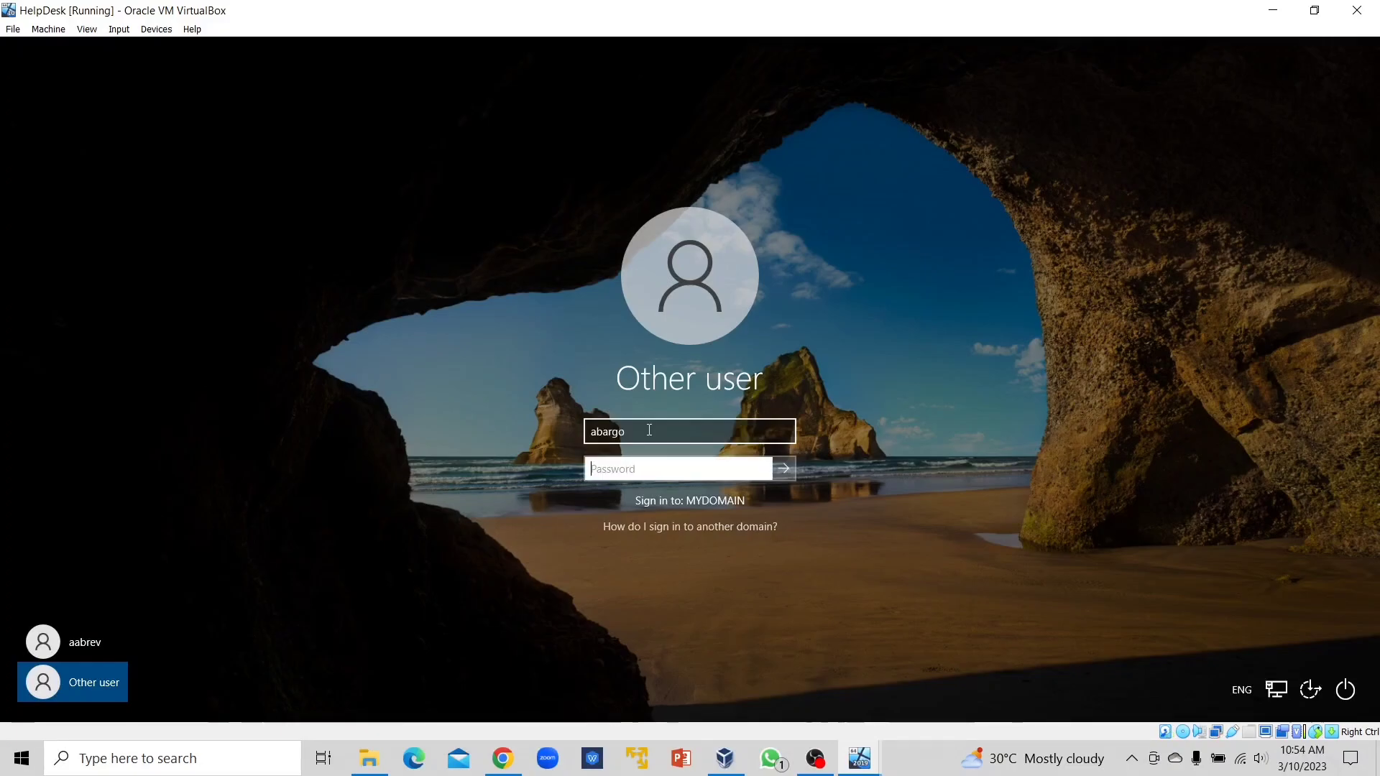
pyautogui.write('********')
pyautogui.press('Return')
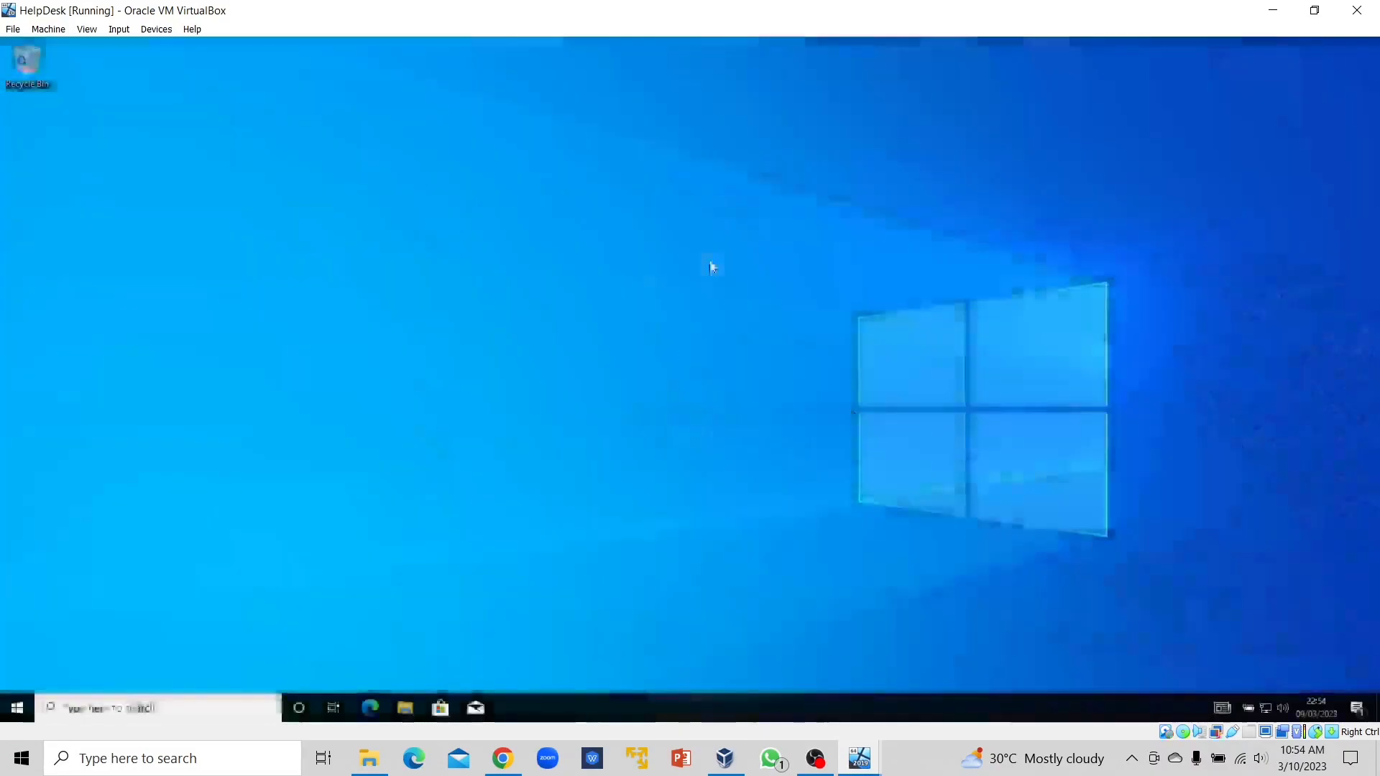
pyautogui.click(404, 708)
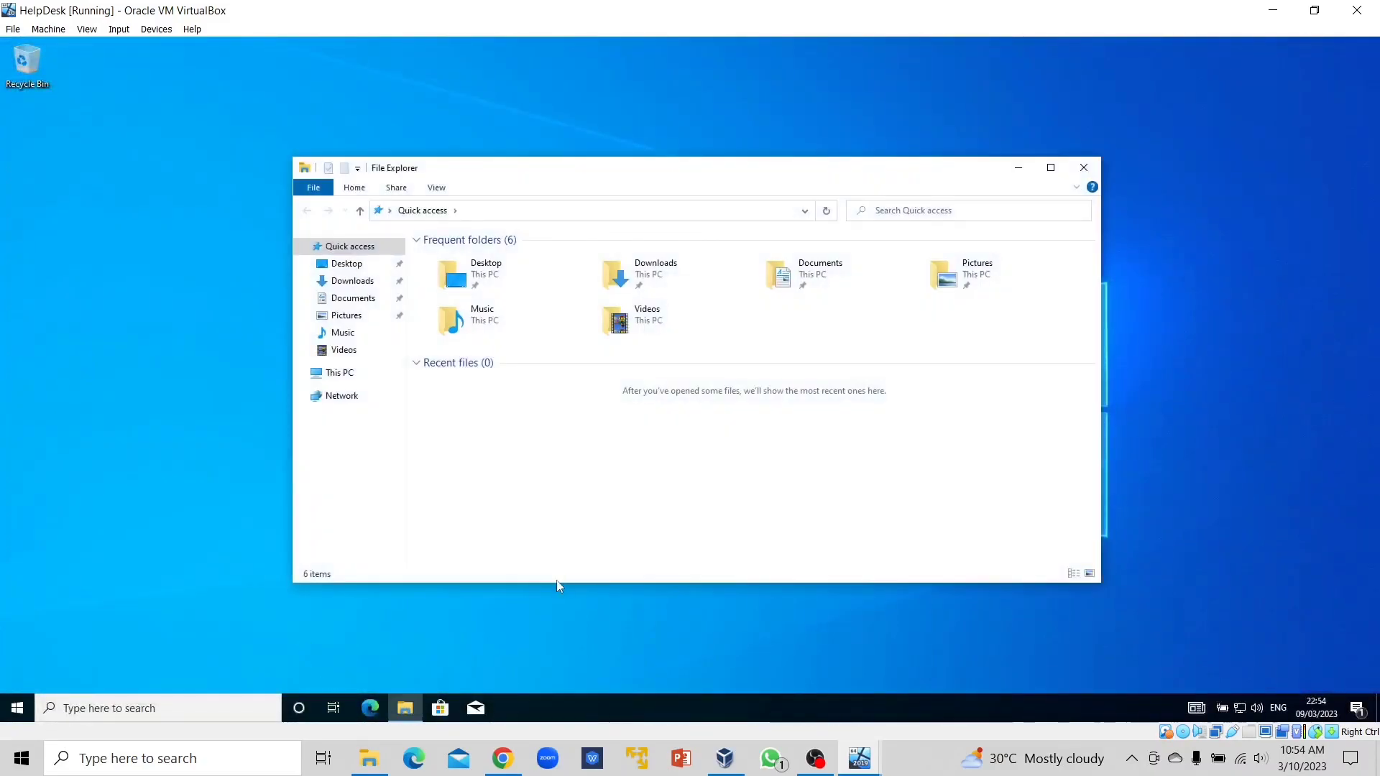
# Open Public (\\DC) (Z:) under This PC and confirm txt1 and txt2 are listed.
pyautogui.click(337, 373)
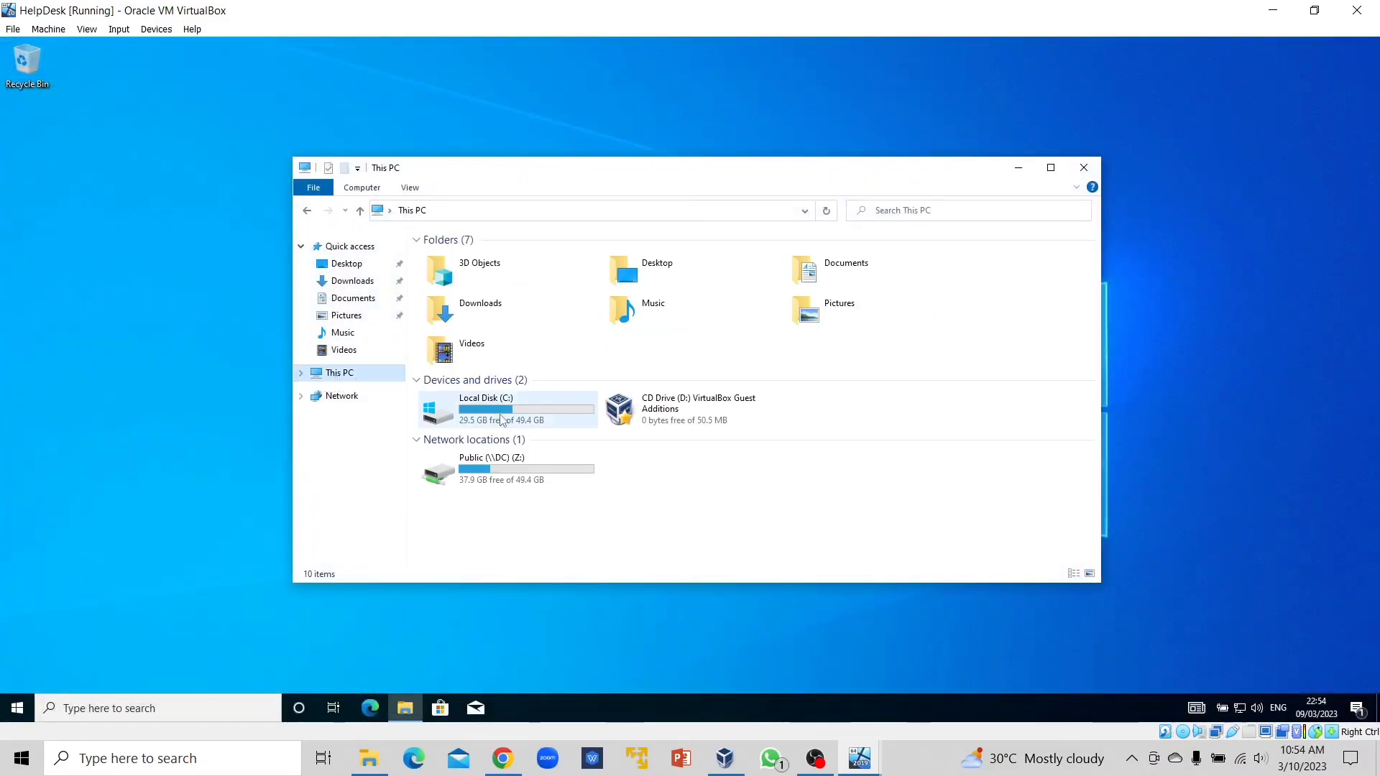
pyautogui.doubleClick(496, 469)
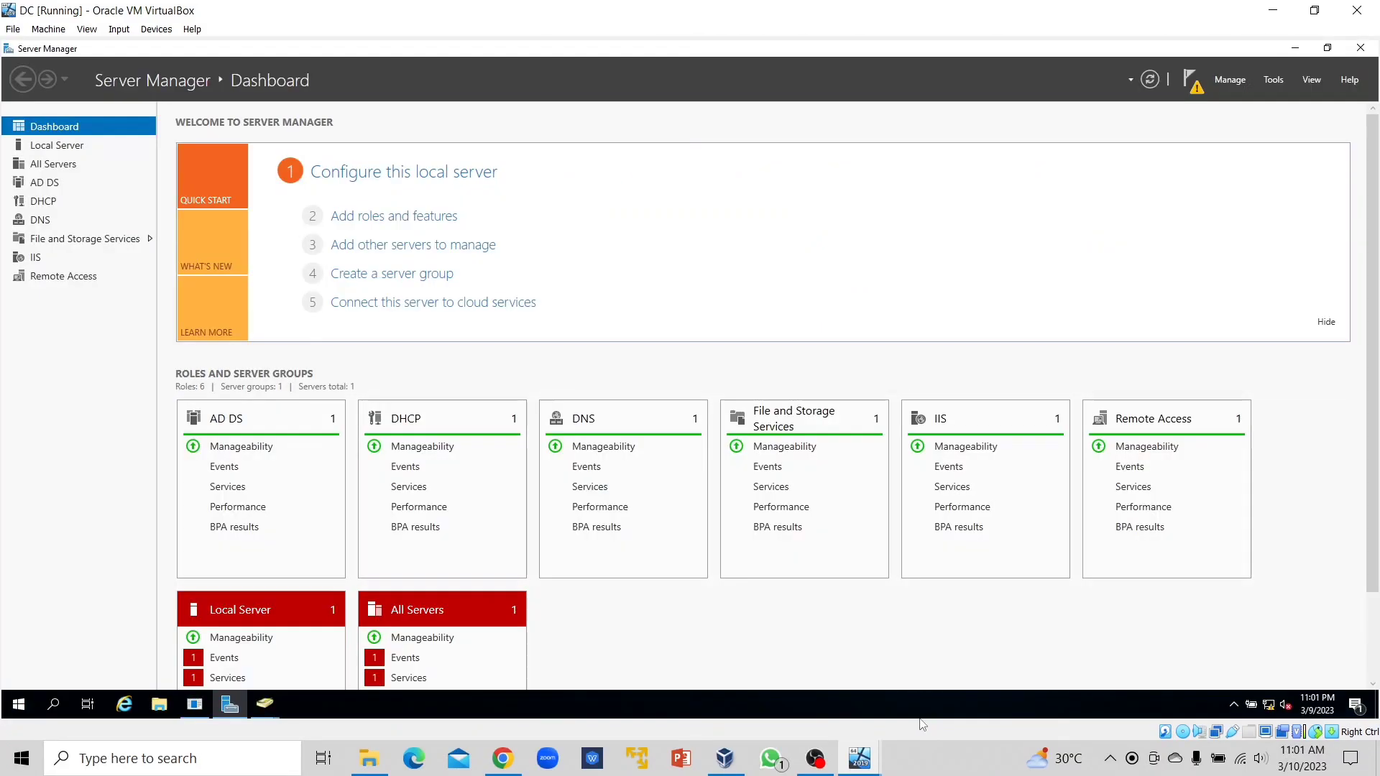
pyautogui.moveTo(859, 758)
pyautogui.moveTo(993, 613)
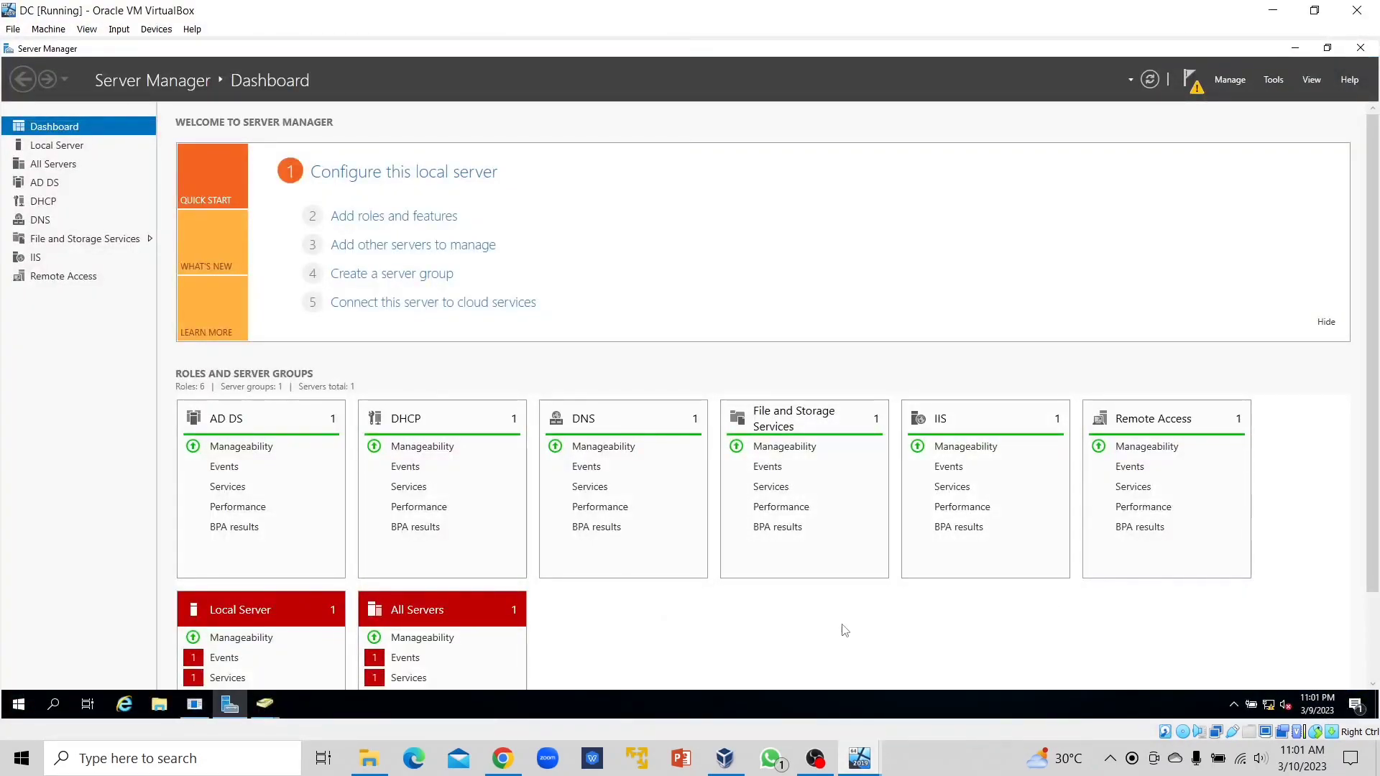